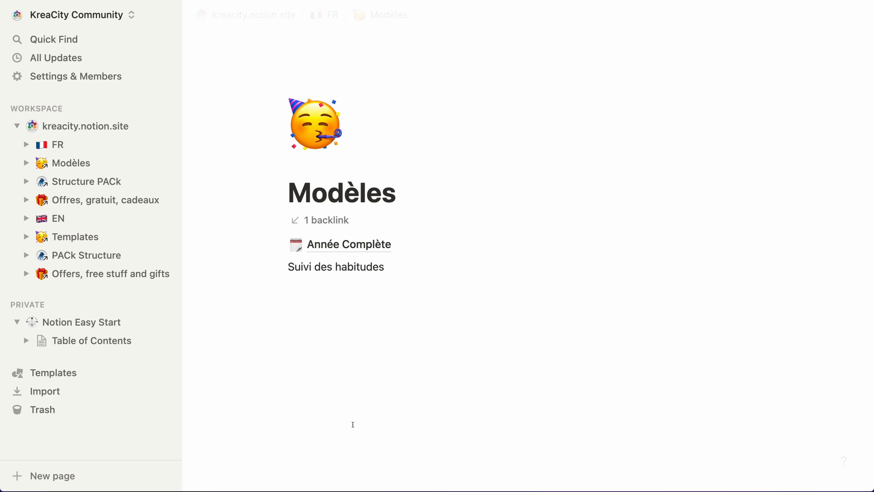
Turn the "Suivi des habitudes" text line on the Modèles page into a page.
click(280, 266)
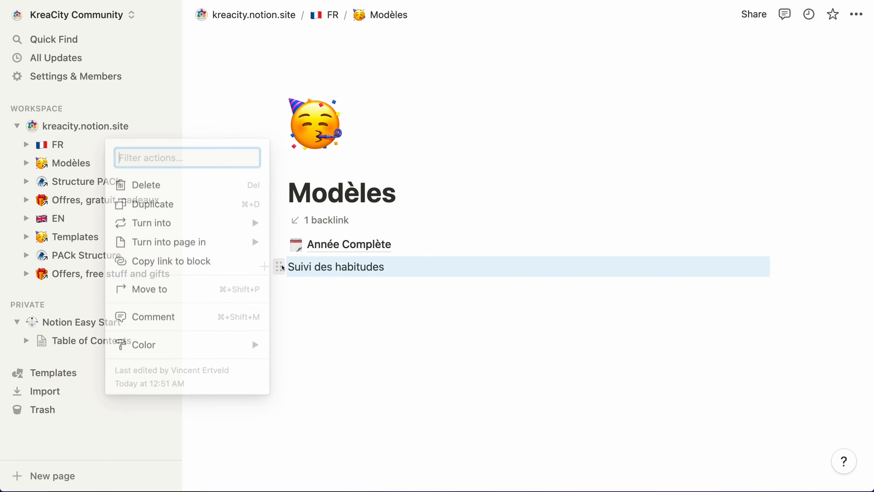
mouse_move(215, 223)
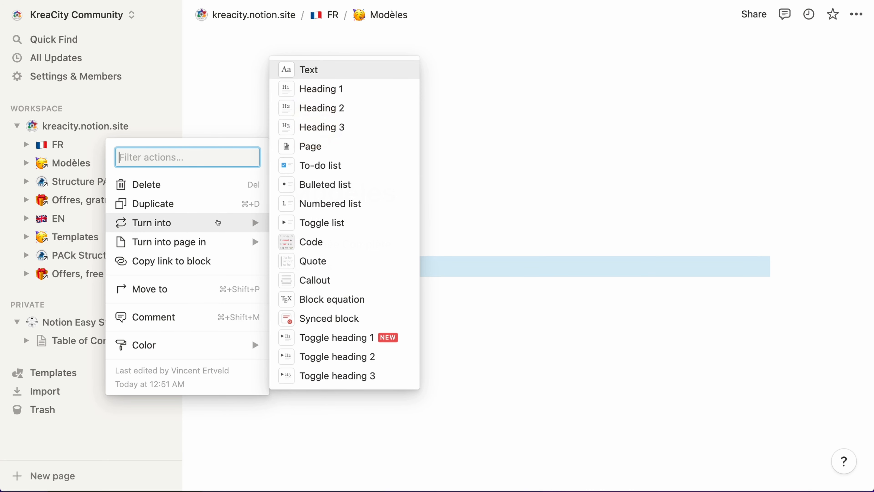
click(336, 143)
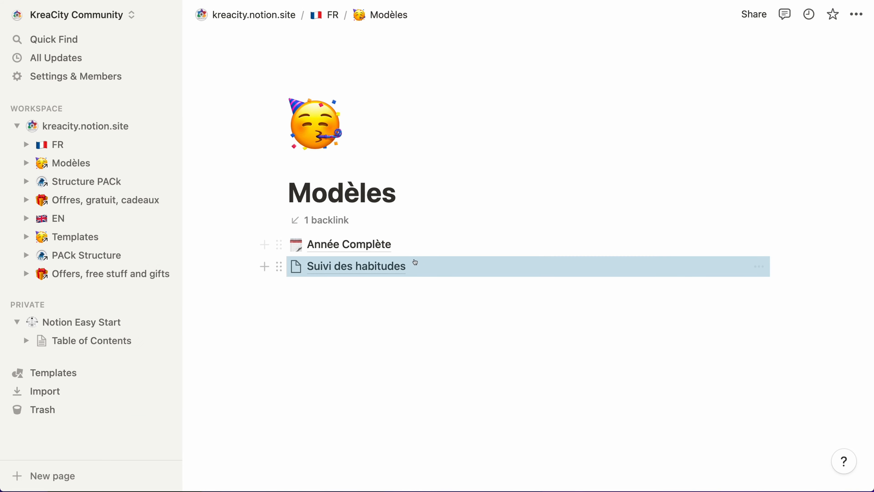
Duplicate "Dates euro avec semaines ISO dd/mm/yyyy" in Année Complète and move the copy into the Suivi des habitudes page.
click(386, 246)
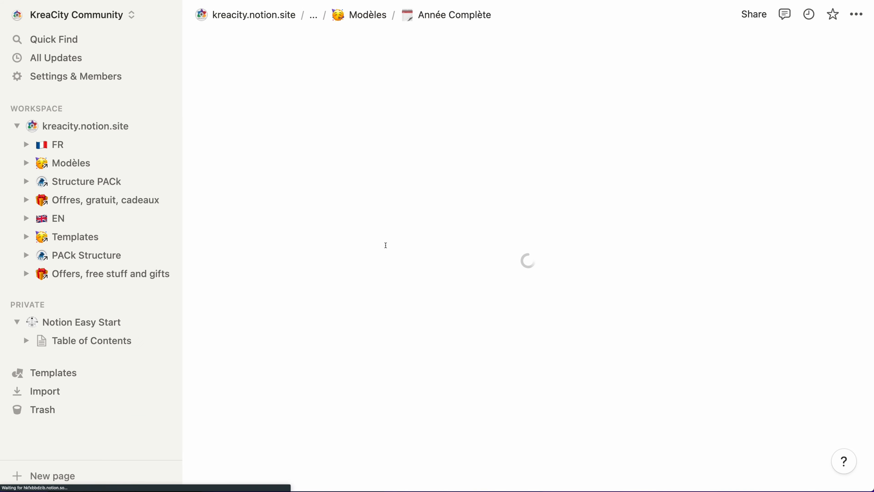
click(281, 225)
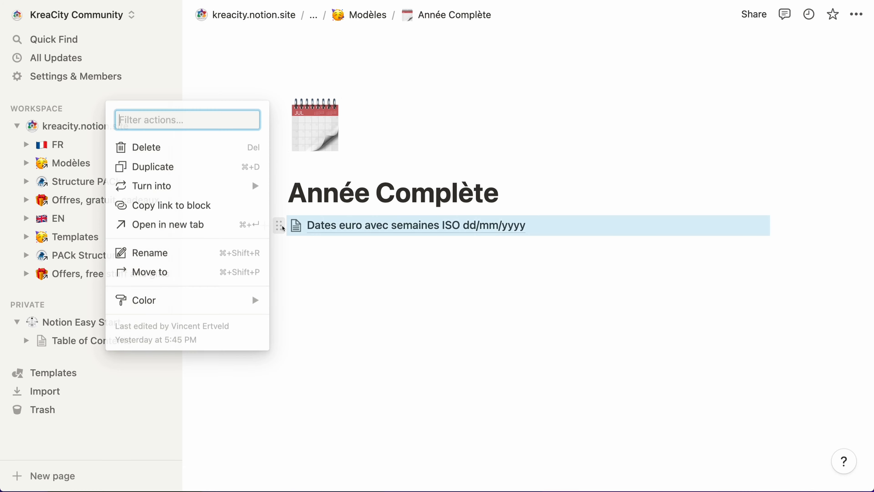
click(181, 171)
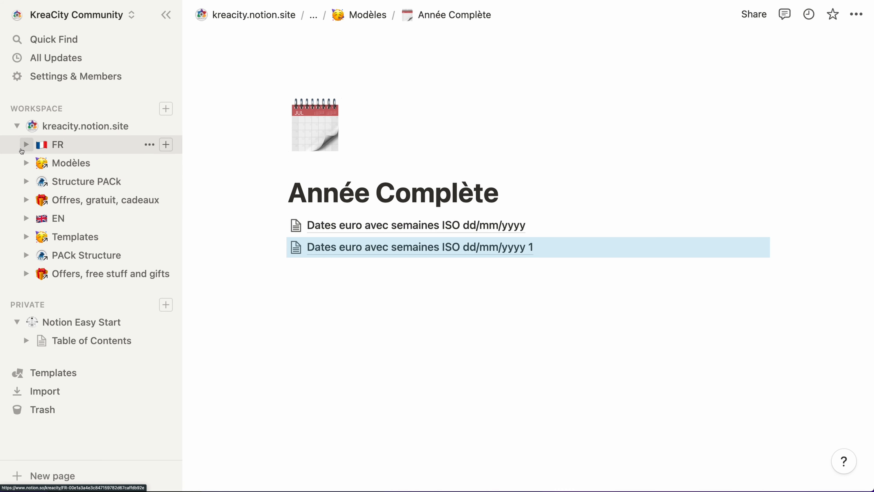
click(25, 163)
drag(277, 249, 93, 202)
click(93, 202)
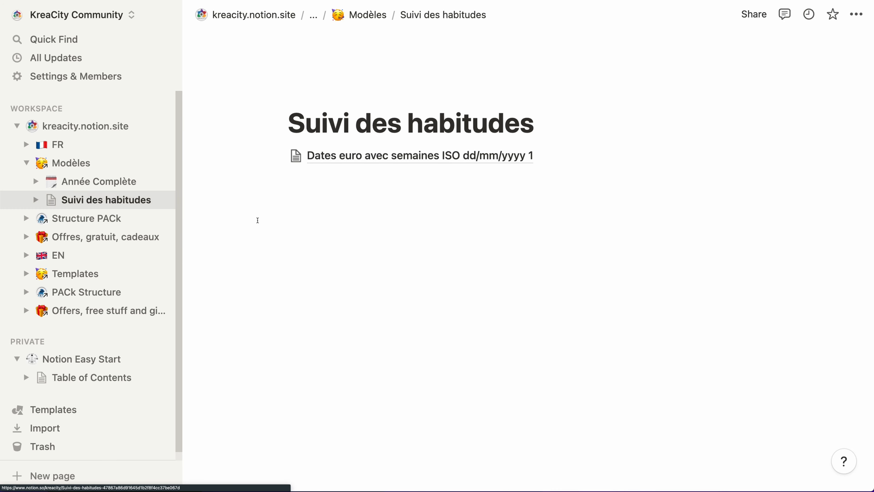
Turn the copied "Dates euro avec semaines ISO dd/mm/yyyy 1" page into plain text, exposing its nested databases.
click(278, 158)
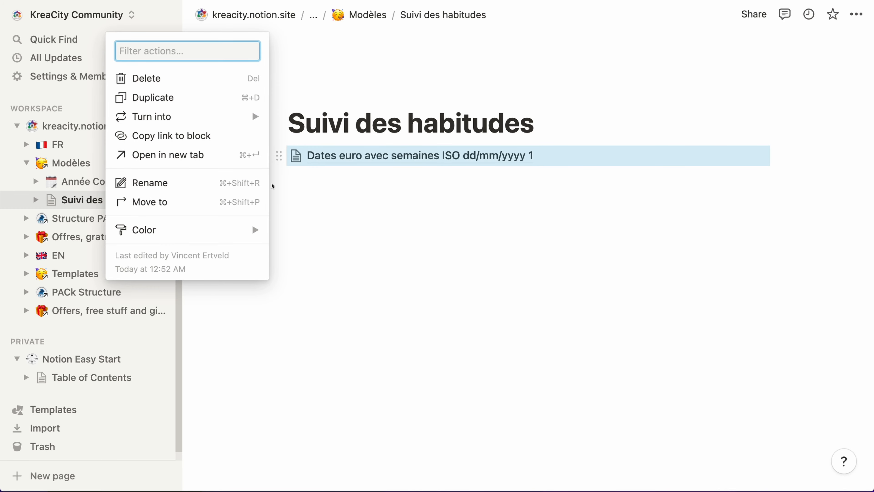
mouse_move(240, 120)
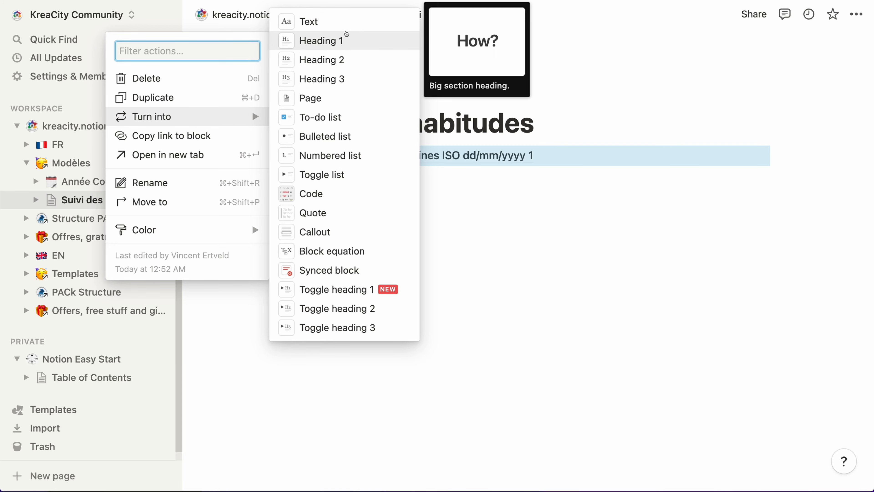
click(344, 22)
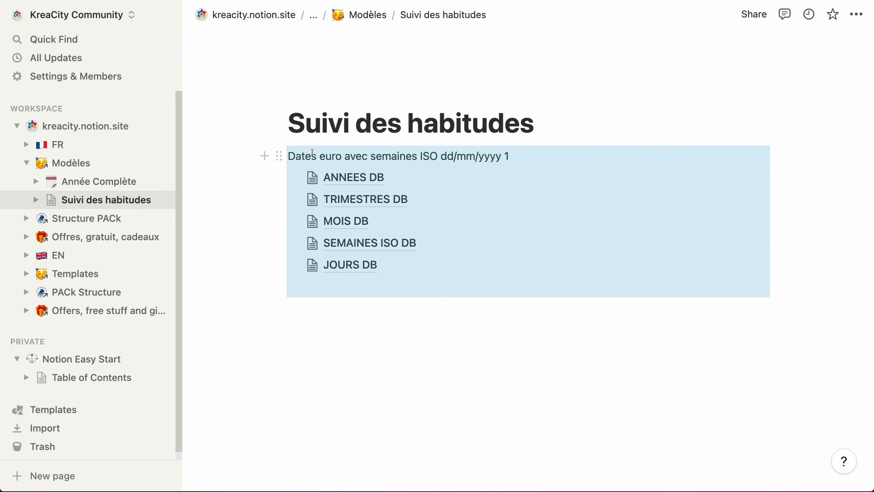
Move the five nested databases above the "Dates euro avec semaines ISO" line at page level and delete that leftover line.
click(280, 156)
click(442, 160)
click(424, 156)
drag(244, 177, 376, 221)
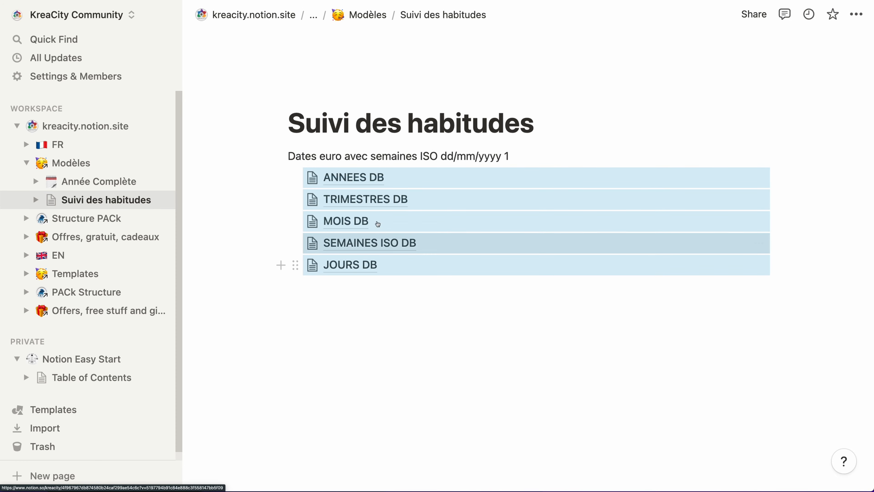
drag(300, 181, 292, 156)
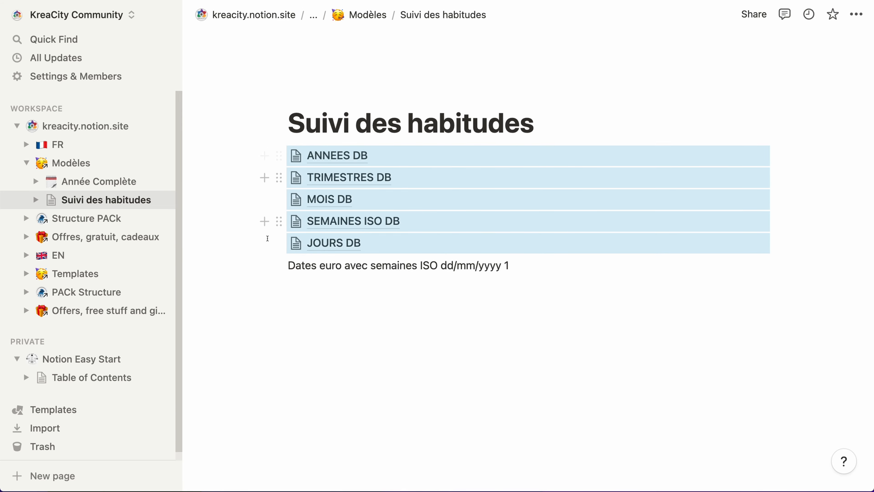
click(279, 265)
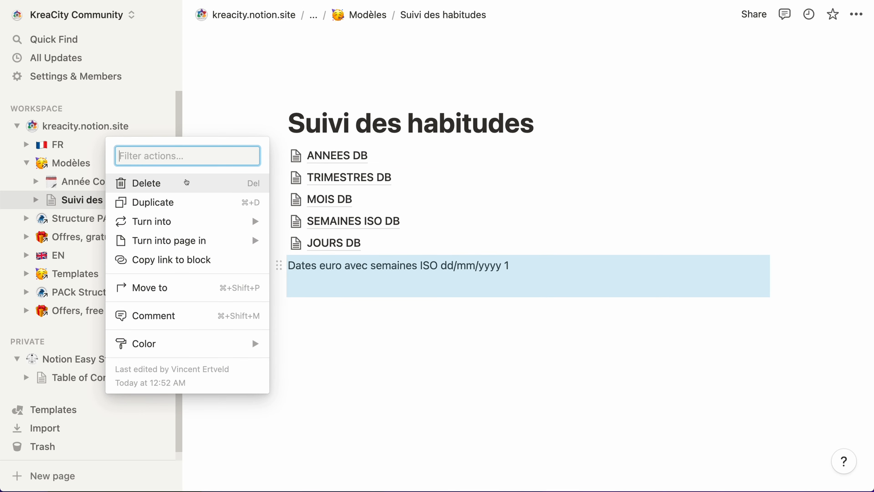
click(186, 181)
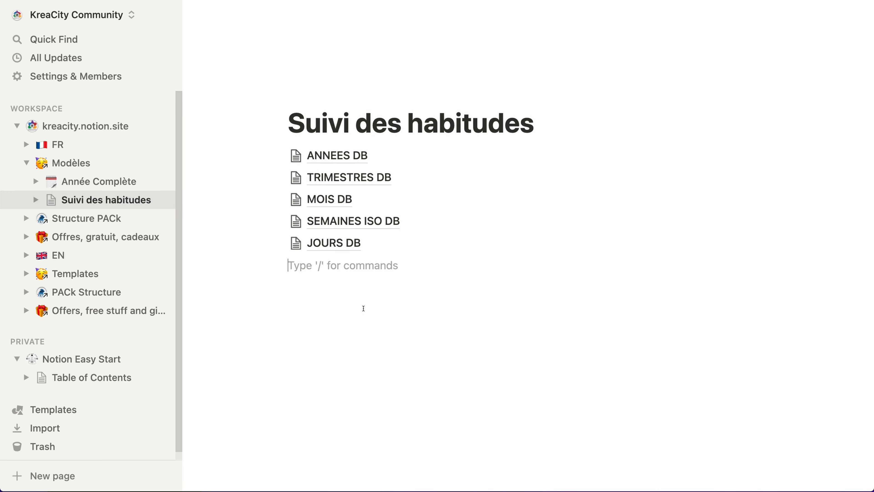
Add five text lines below the databases: Années, Trimestres, Mois, Semaines and Jours.
text(/)
key(BackSpace)
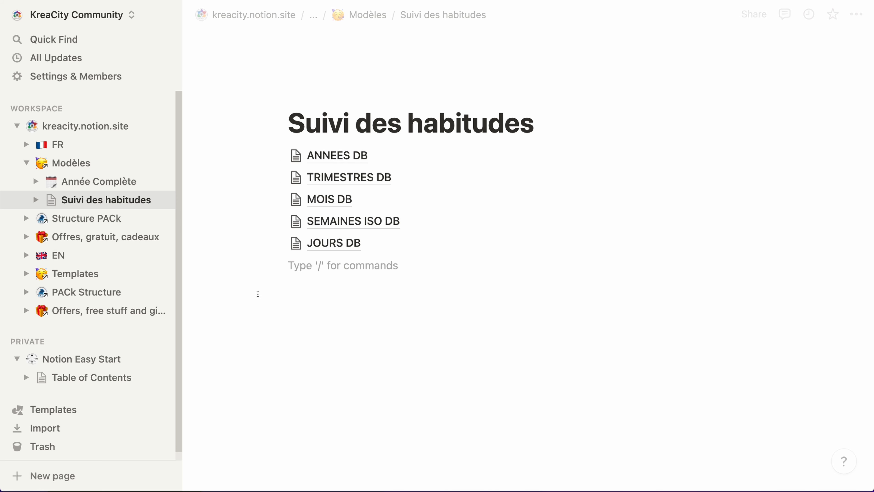
text(Année)
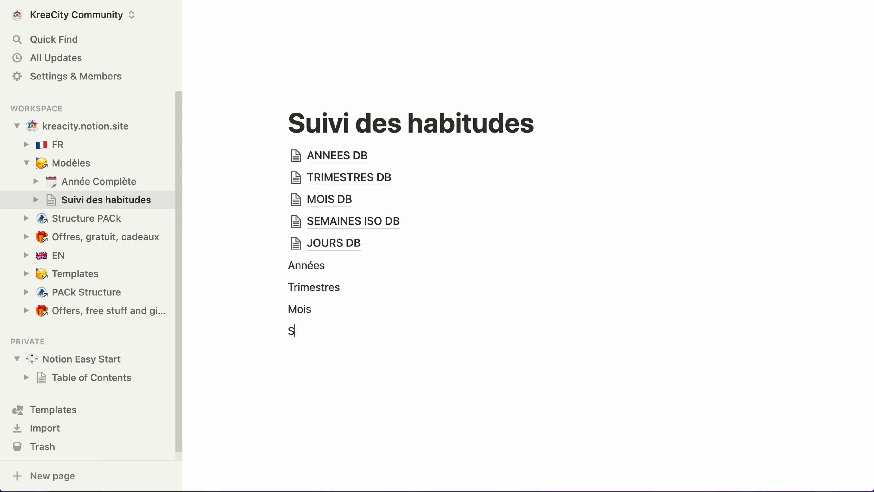
text(s)
key(Return)
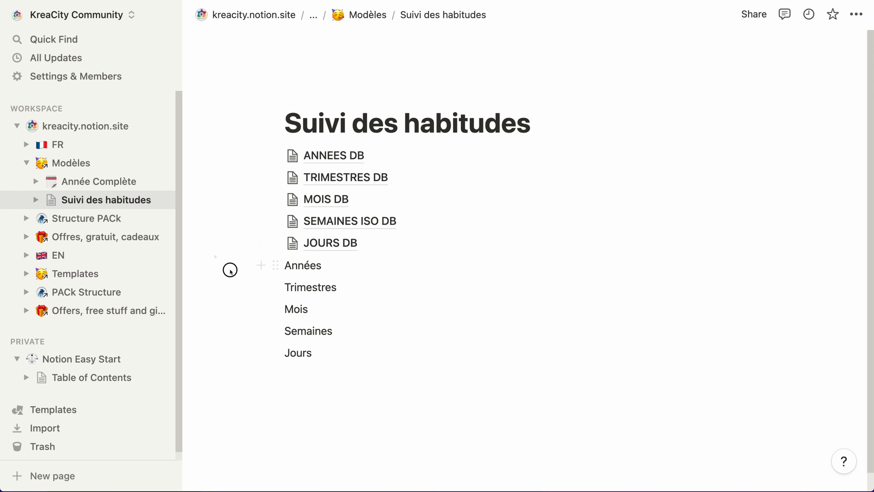
Turn the five lines from Années to Jours into pages all at once.
drag(230, 270, 335, 345)
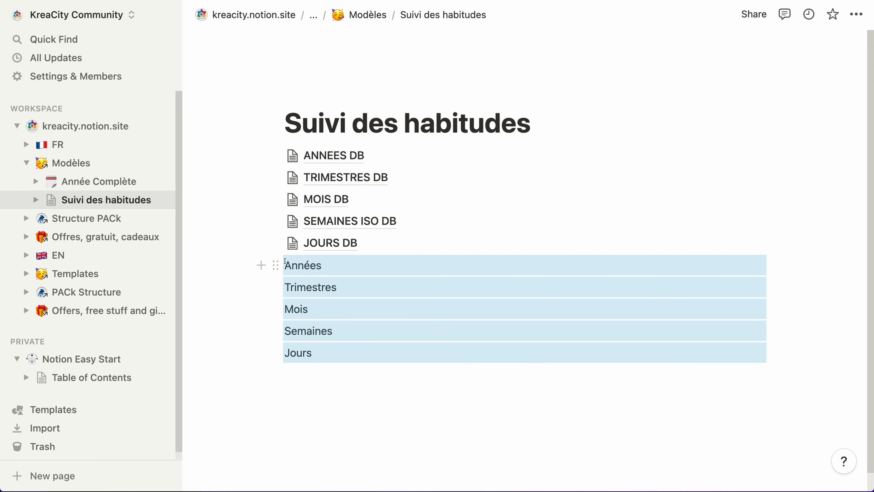
mouse_move(229, 247)
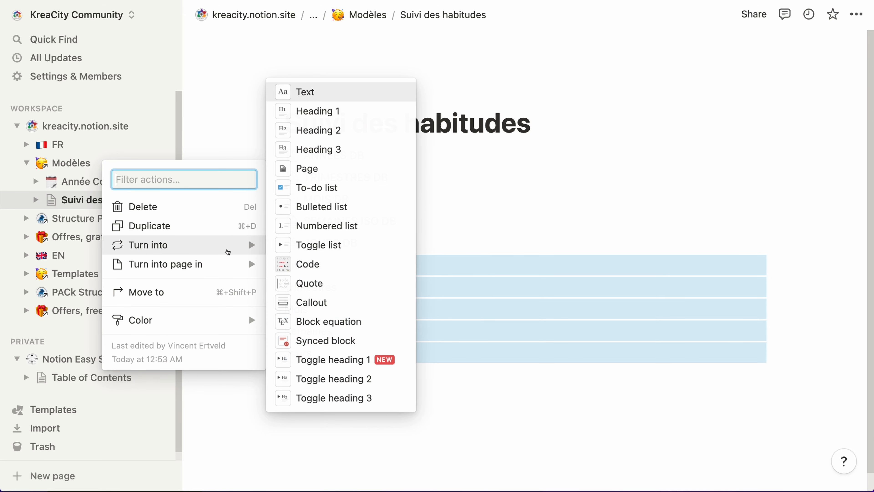
click(287, 169)
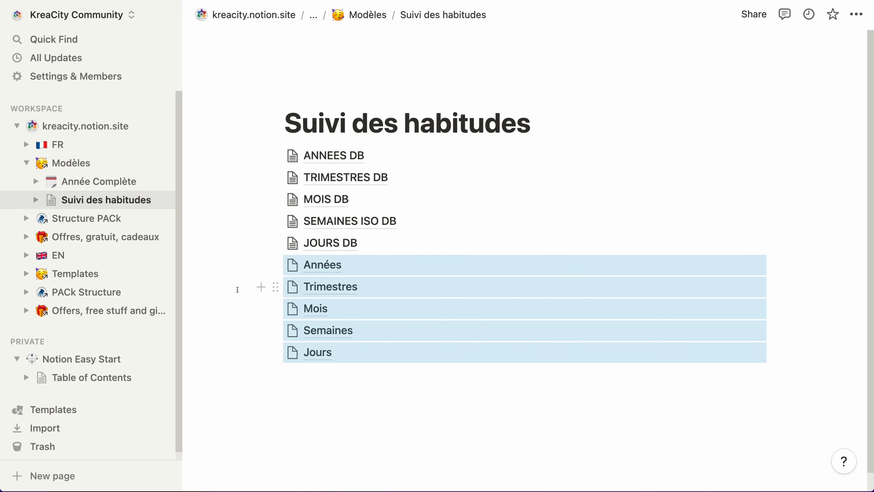
click(268, 277)
Move each of the five databases into its matching page, from JOURS DB into Jours up to ANNEES DB into Années.
drag(275, 242, 312, 348)
drag(275, 221, 333, 309)
drag(275, 199, 337, 273)
drag(279, 177, 346, 222)
drag(279, 156, 349, 175)
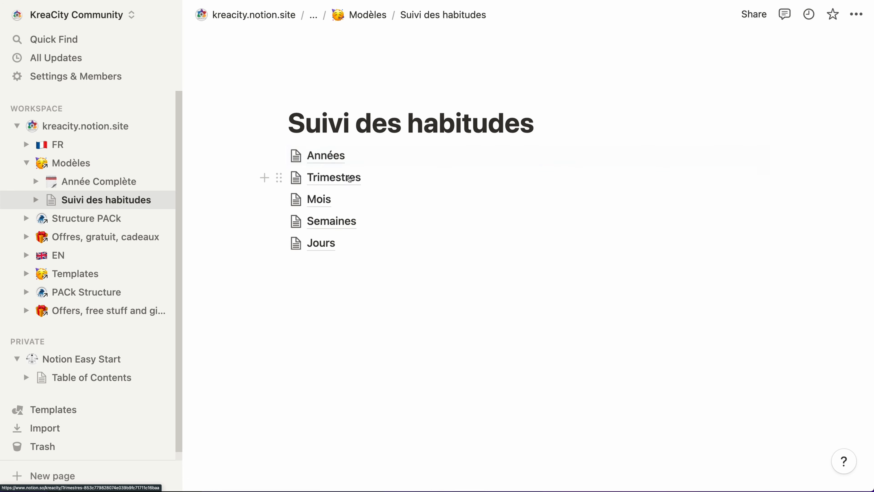
Open the Jours page and turn JOURS DB into an inline database.
click(340, 251)
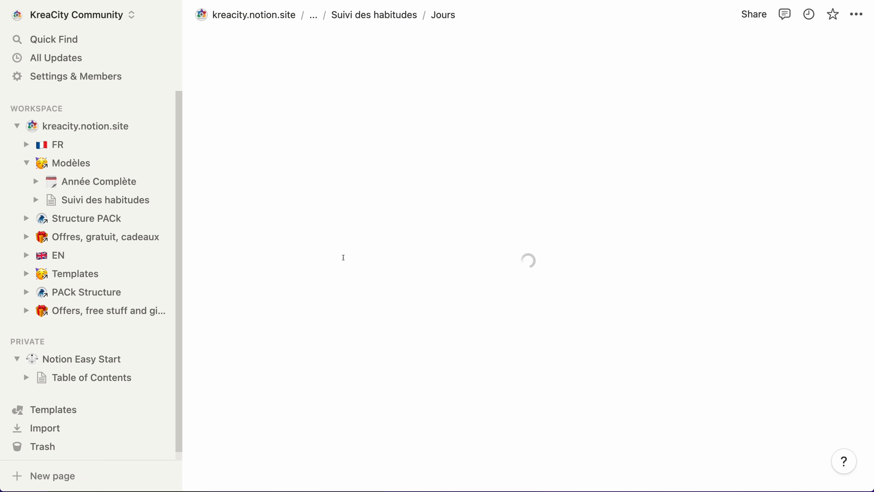
click(279, 158)
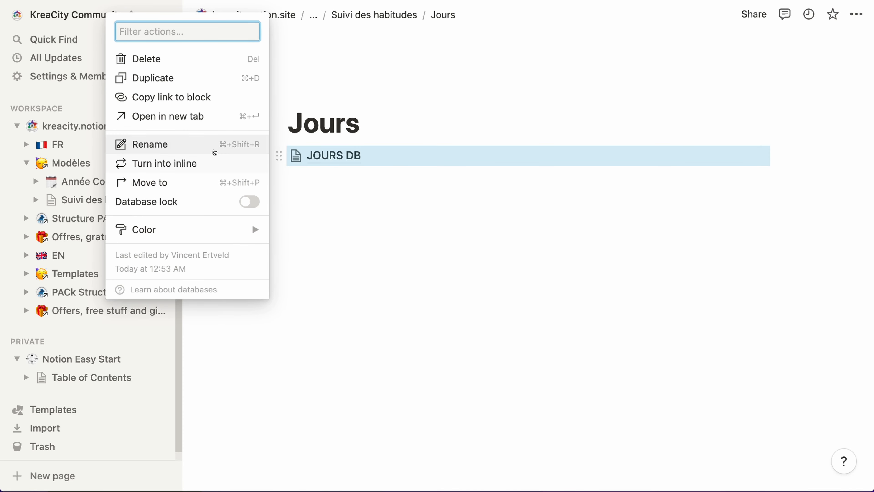
click(202, 162)
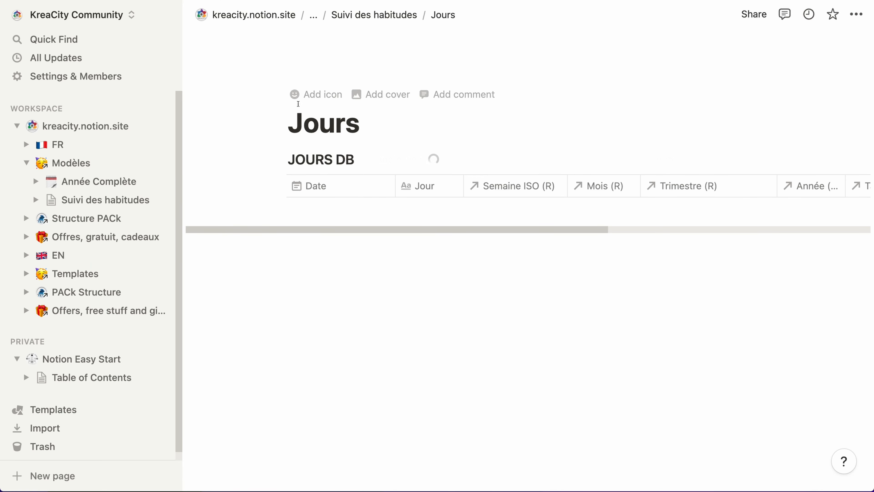
Adjust the JOURS DB column widths, widening Mois (R) and narrowing Trimestre (R) to fit their contents.
click(367, 186)
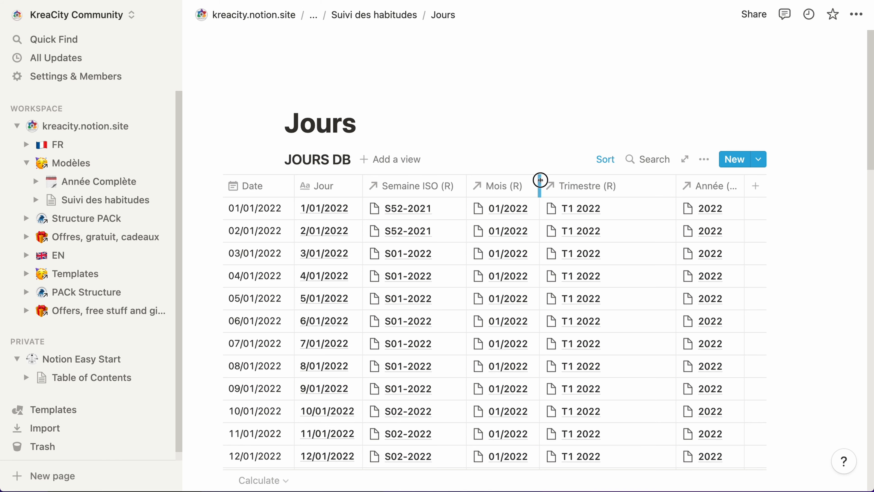
drag(541, 181, 563, 181)
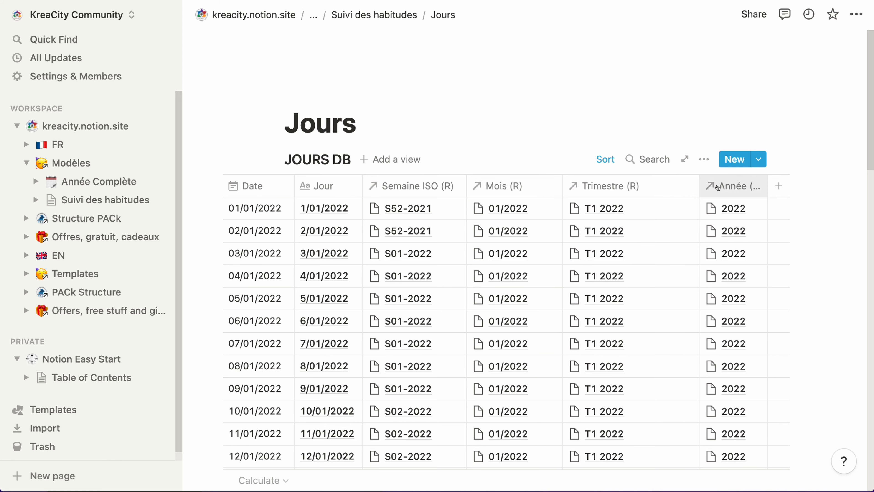
drag(697, 187, 648, 186)
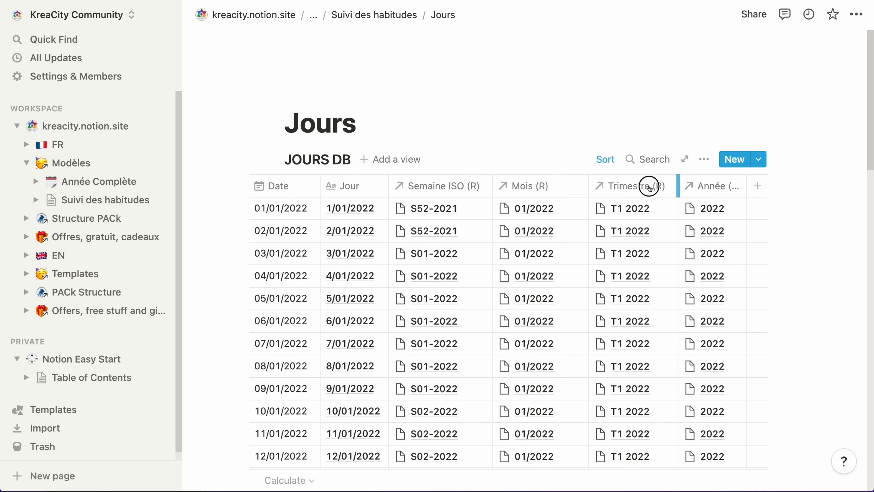
Go back to Suivi des habitudes, open the Semaines page and turn SEMAINES ISO DB into an inline database.
click(368, 16)
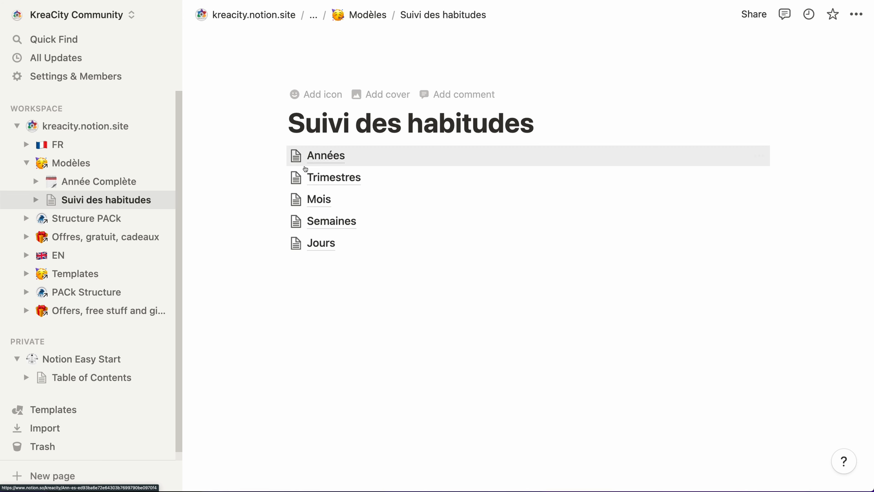
click(333, 221)
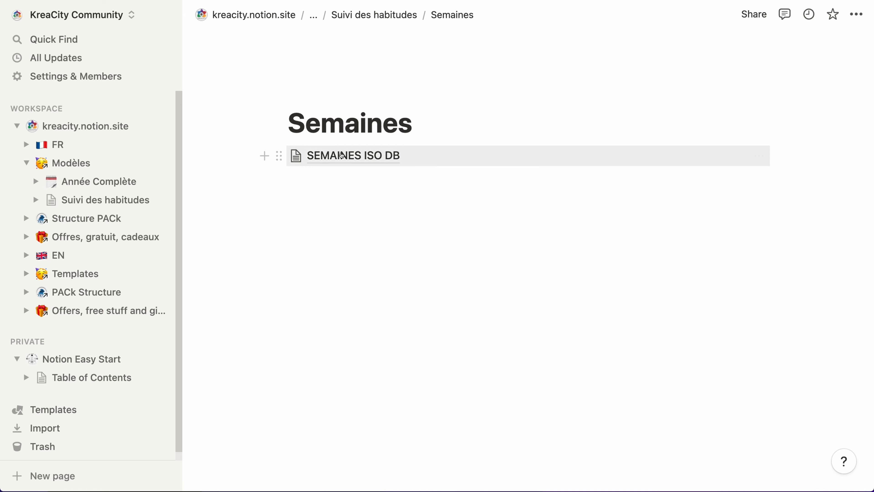
click(279, 156)
click(165, 164)
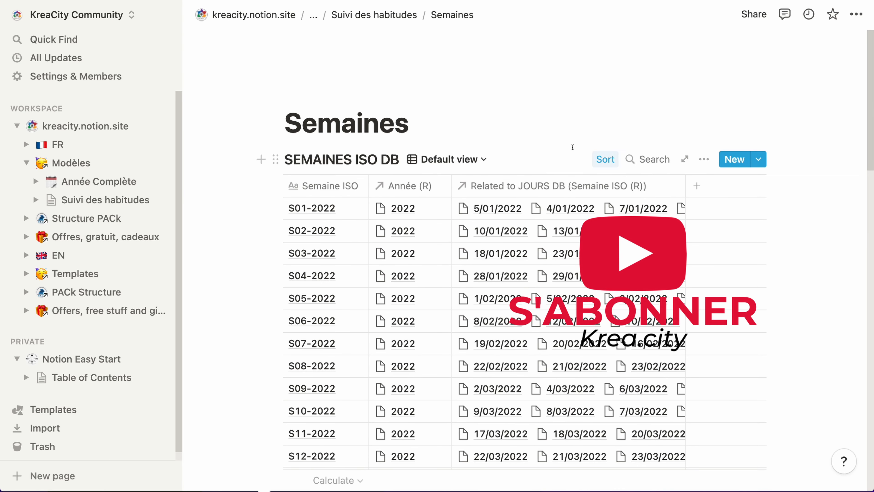
Rename the "Related to JOURS DB (Semaine ISO (R))" relation column as "Jours (R)".
click(529, 191)
text(Jours (R))
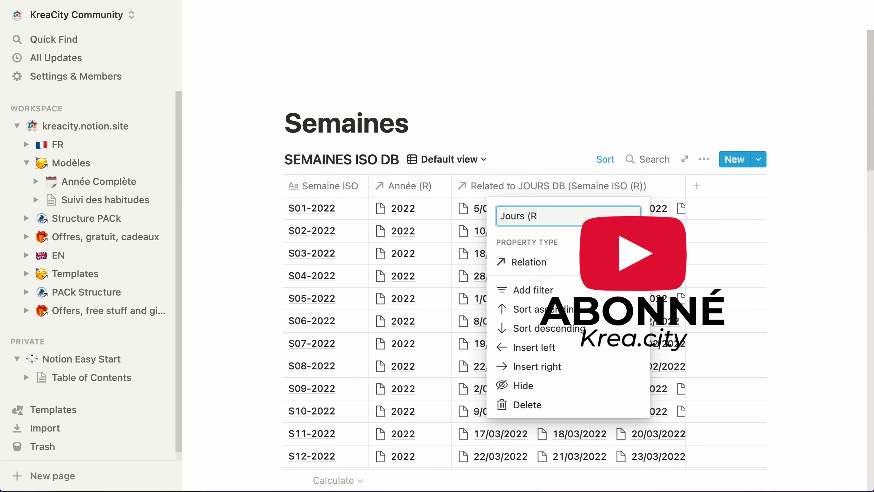
key(Return)
Remove "ISO" from the name of the Semaine ISO column in SEMAINES ISO DB.
click(323, 186)
key(BackSpace)
key(BackSpace)
key(BackSpace)
key(BackSpace)
key(Return)
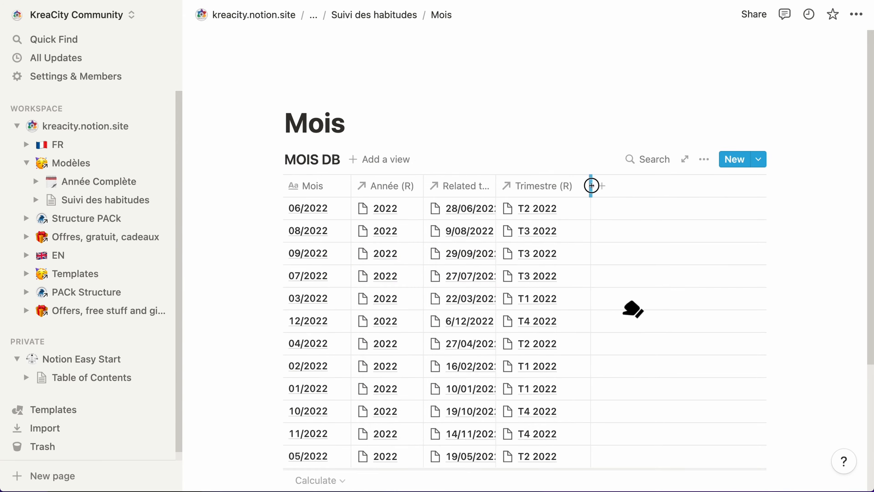
Arrange the page links in two columns, with Jours and Mois in one and Années, Trimestres and Semaines in the other.
click(324, 178)
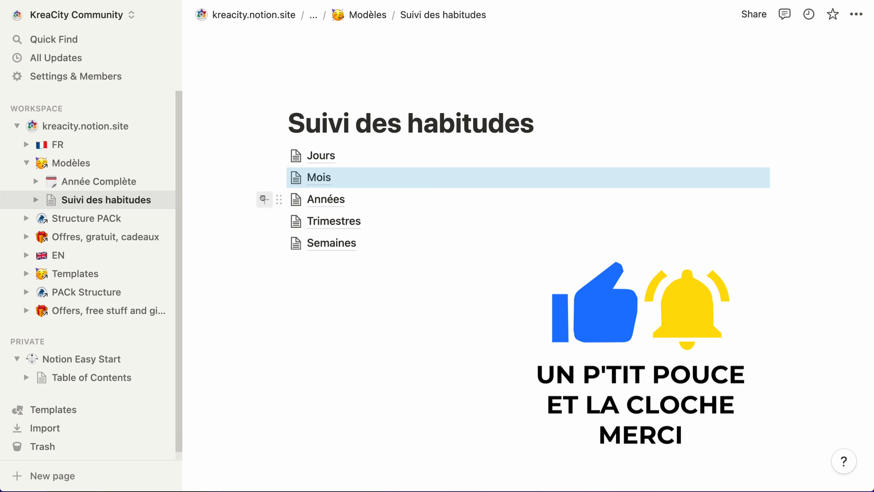
drag(279, 199, 771, 158)
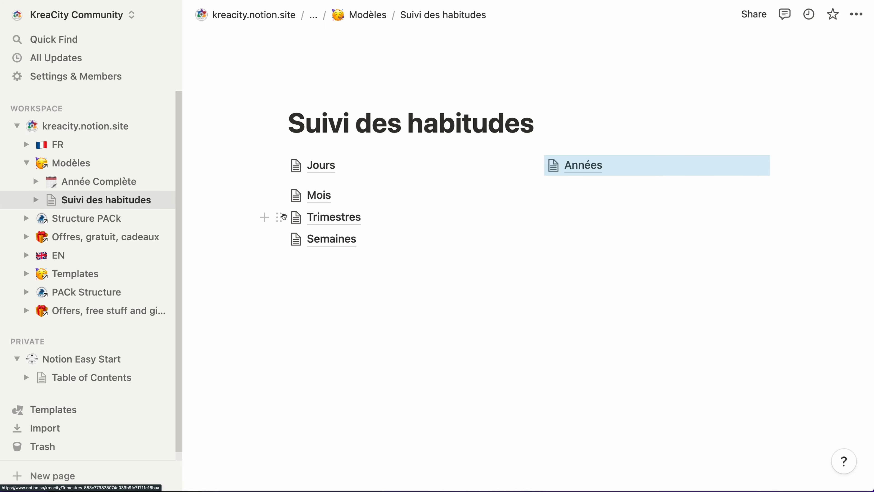
drag(279, 217, 600, 175)
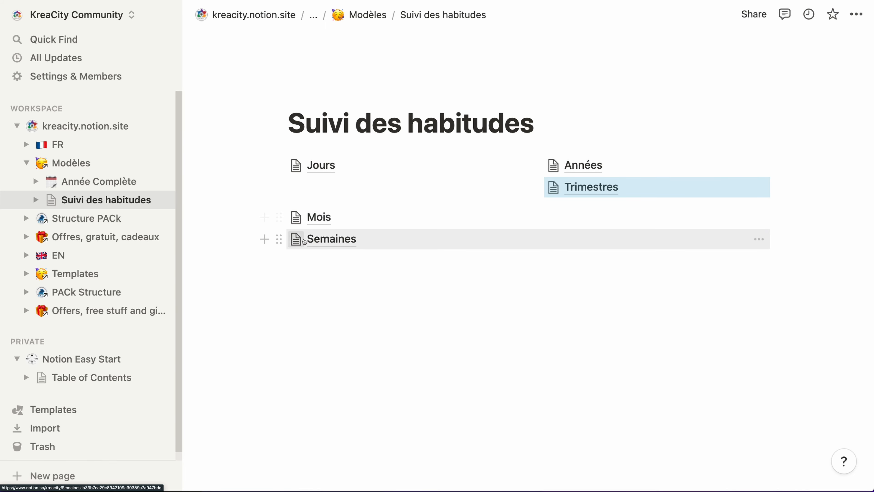
drag(279, 239, 621, 198)
drag(279, 239, 292, 186)
Add the lines "Habitudes" and "Buts" below the two columns and turn both into pages.
click(460, 315)
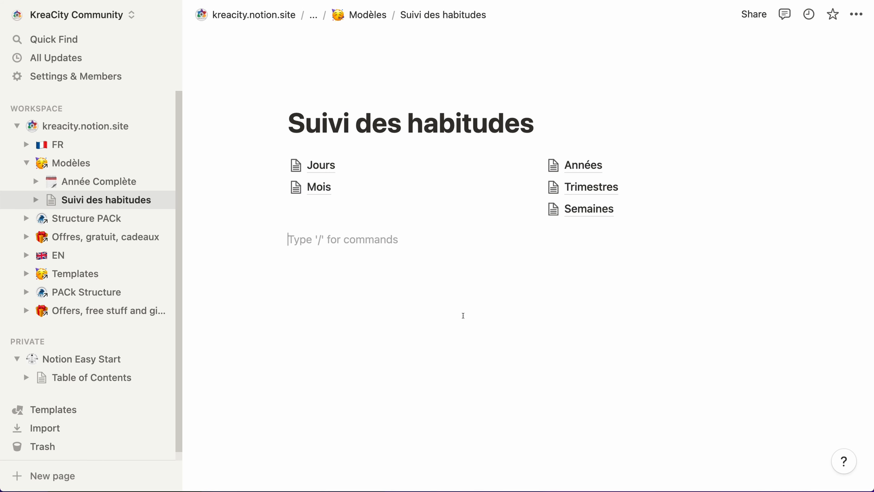
text(Habitudes)
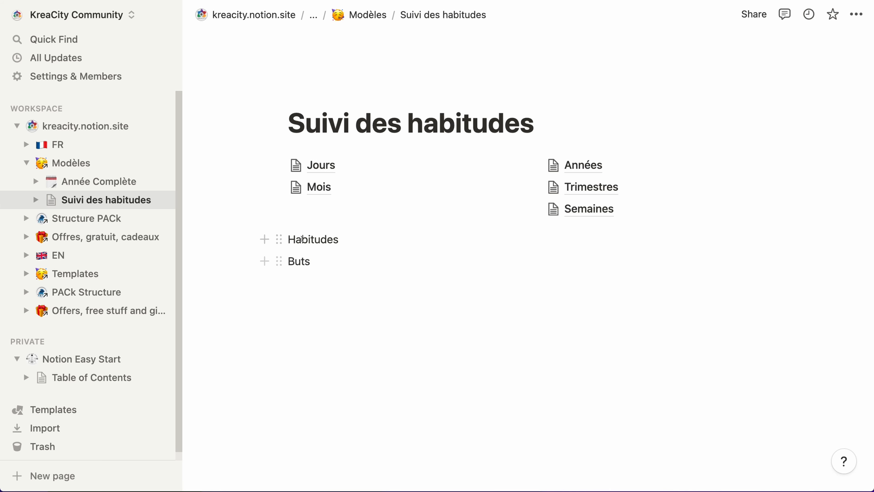
drag(247, 238, 325, 256)
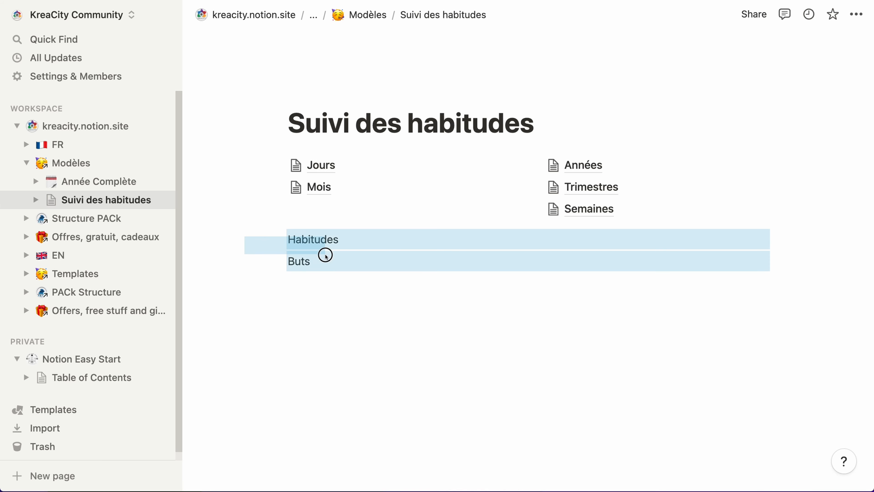
click(283, 236)
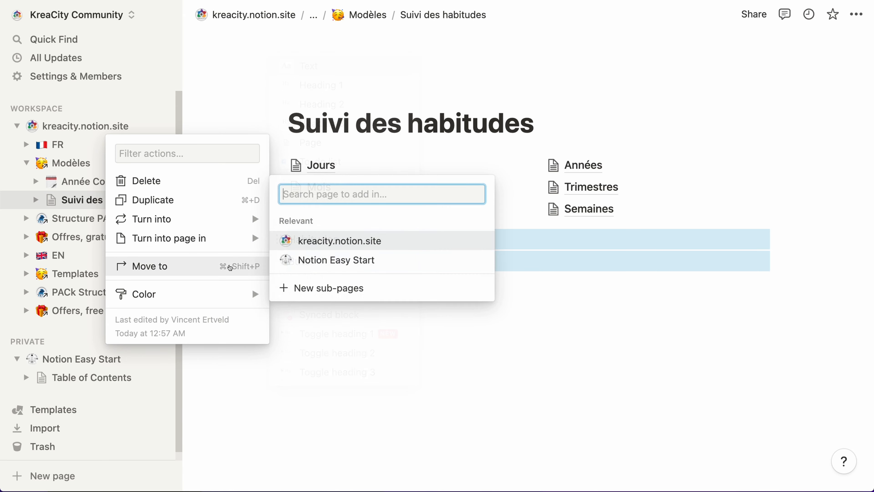
mouse_move(234, 225)
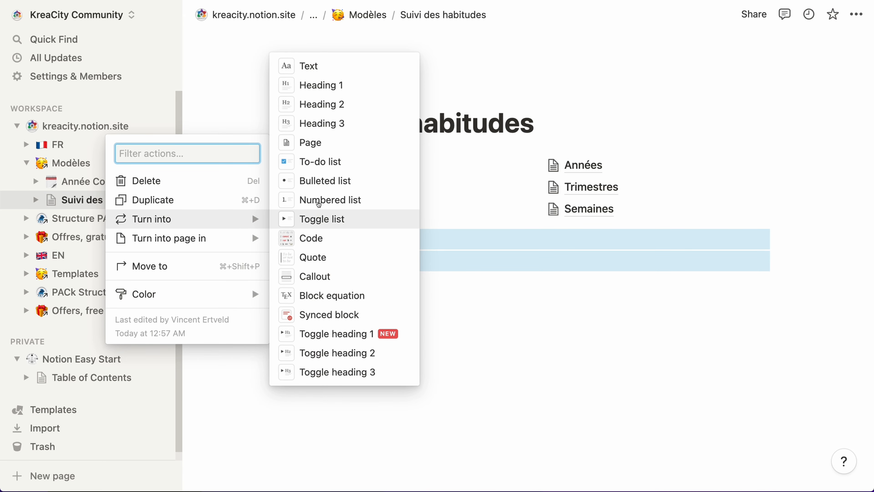
click(318, 143)
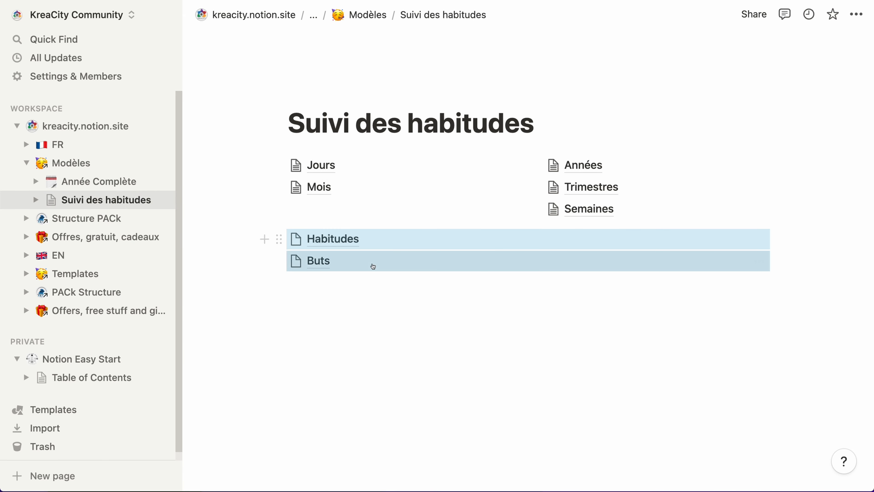
click(368, 292)
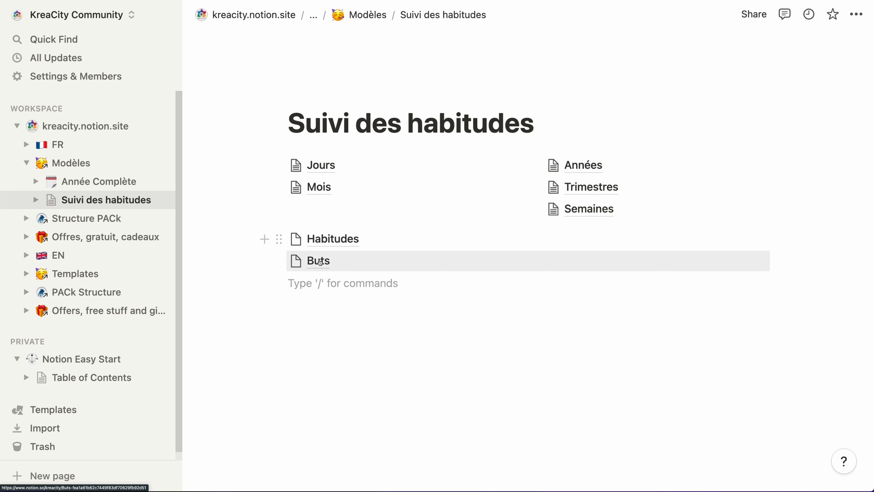
Open the Habitudes page and insert an inline table database titled "HABITUDES DB".
click(318, 247)
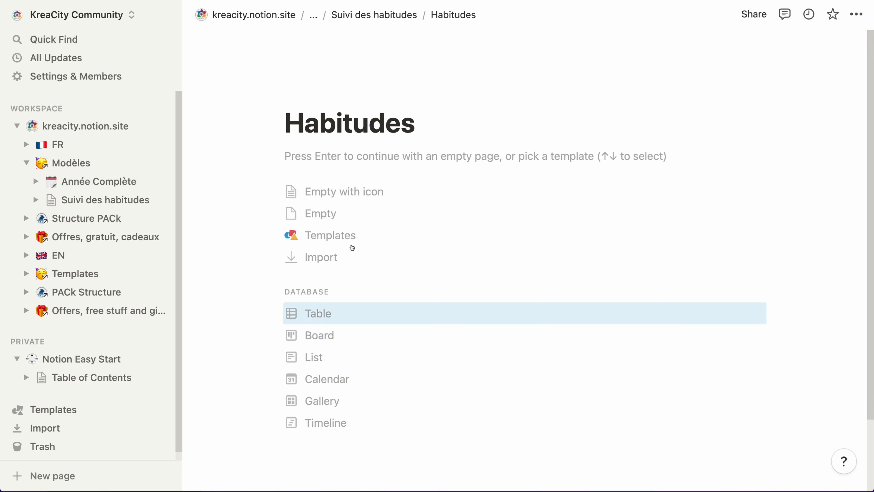
click(363, 161)
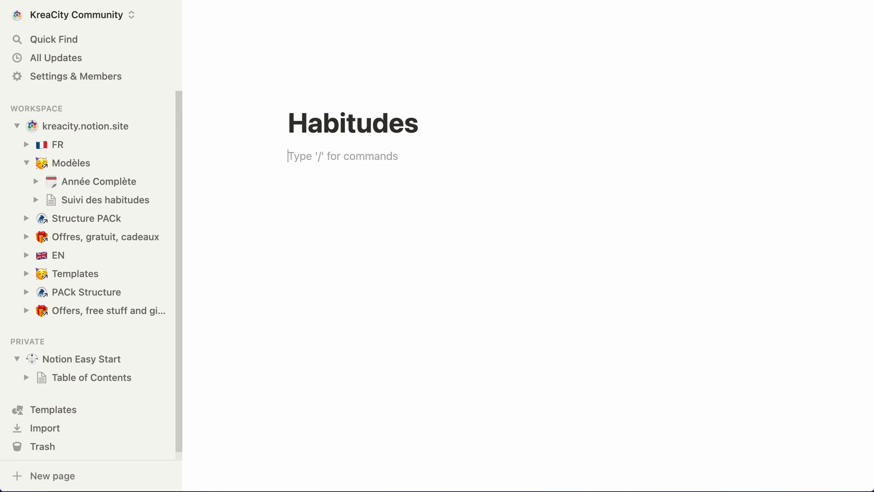
text(/table)
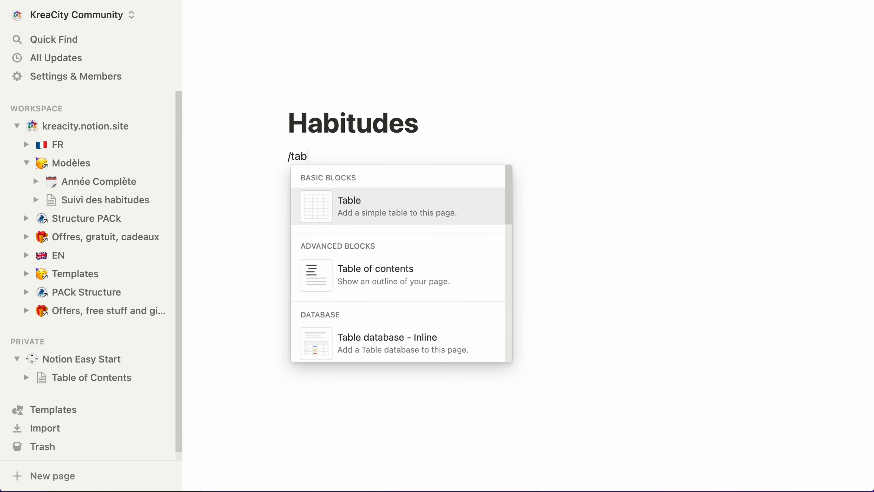
key(Down)
key(Down)
key(Up)
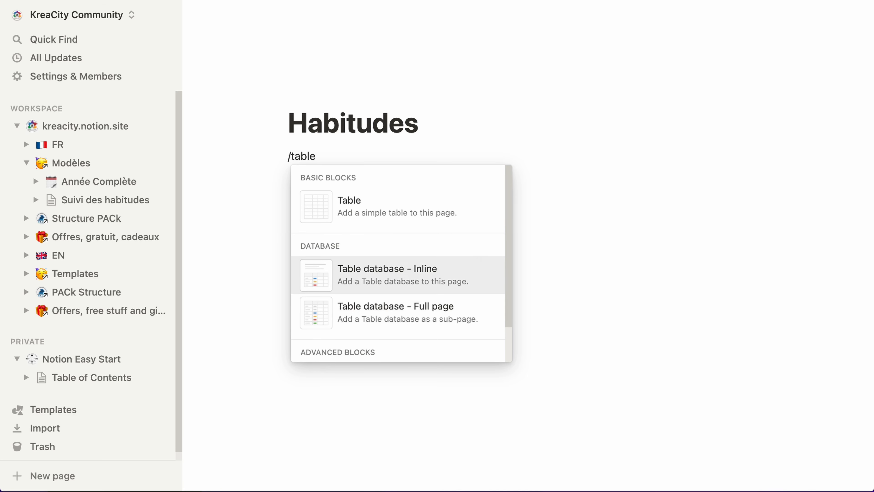
key(Return)
text(HABITUDES DB)
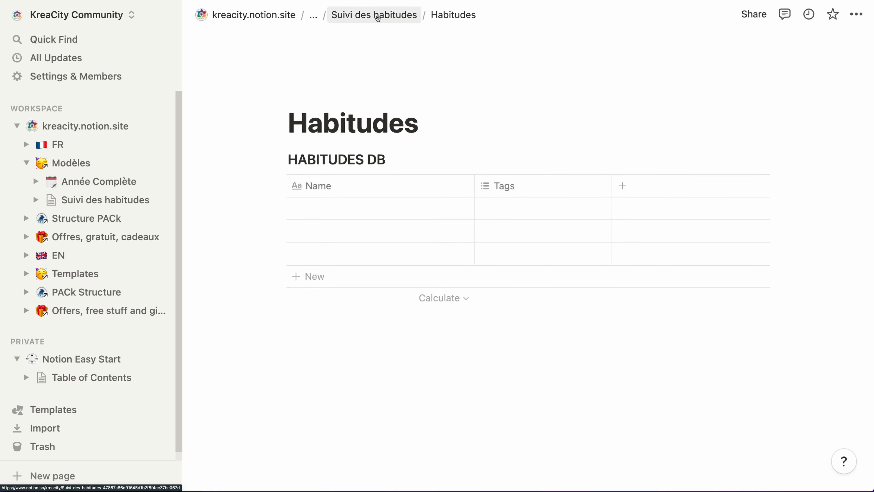
Delete the Tags column from HABITUDES DB and rename the Name column as "Habitude".
click(502, 186)
click(495, 444)
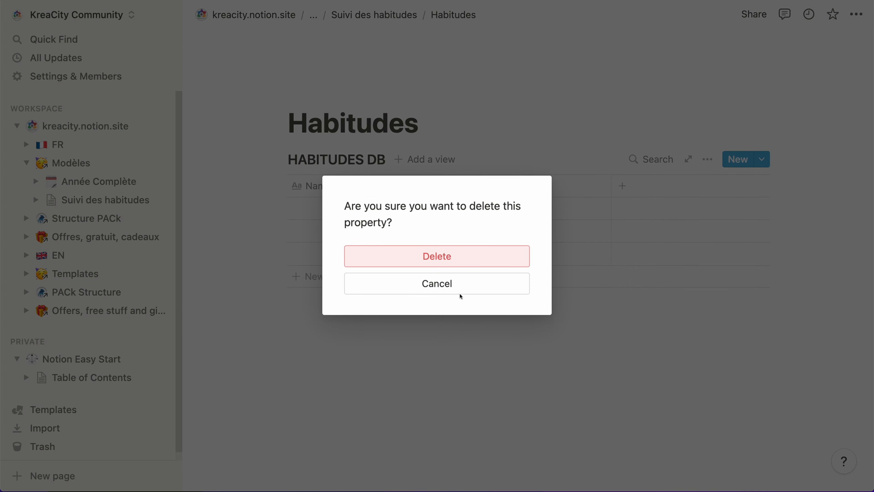
click(448, 255)
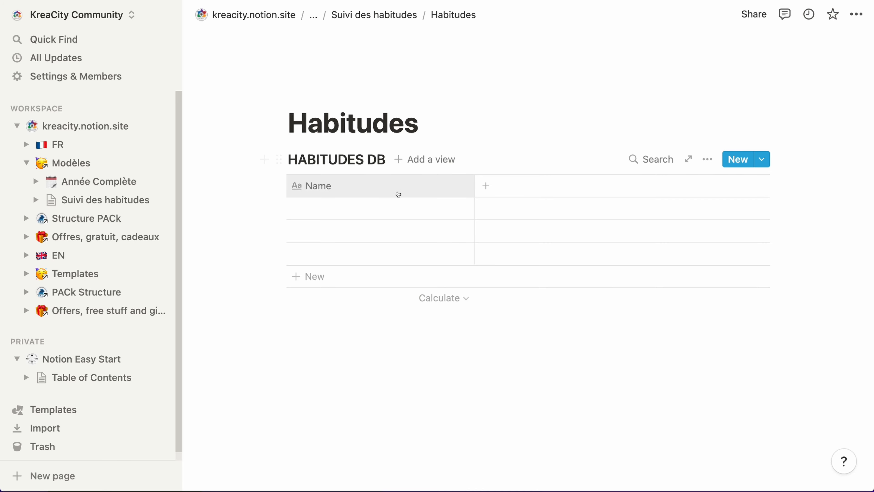
click(382, 190)
text(Habitude)
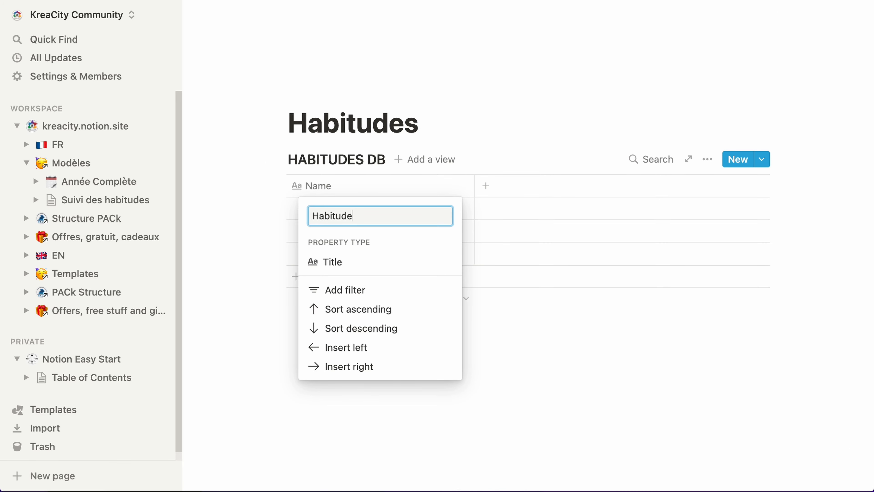
key(Return)
Go back to Suivi des habitudes, open the Buts page and insert an inline table database titled "BUTS DB".
click(376, 22)
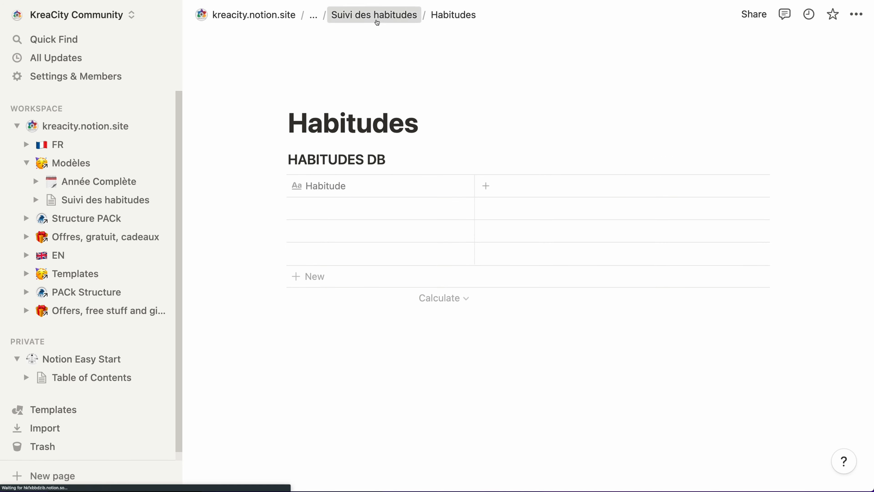
click(318, 261)
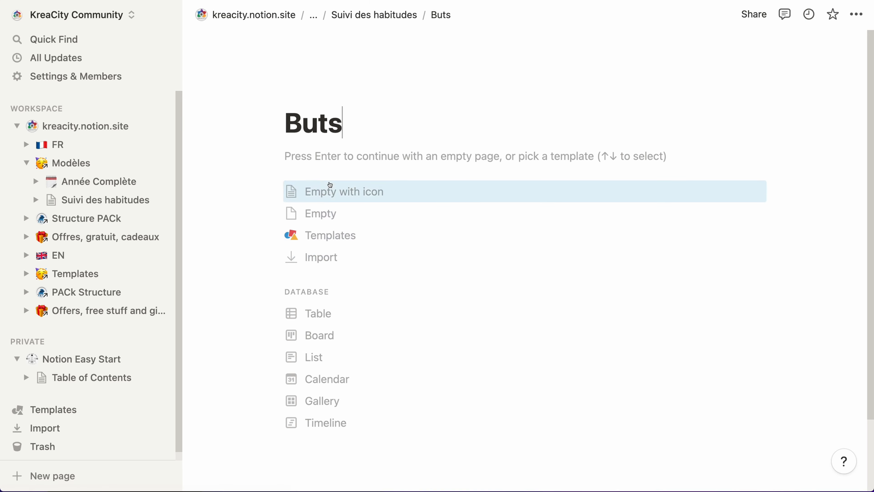
click(334, 158)
text(/)
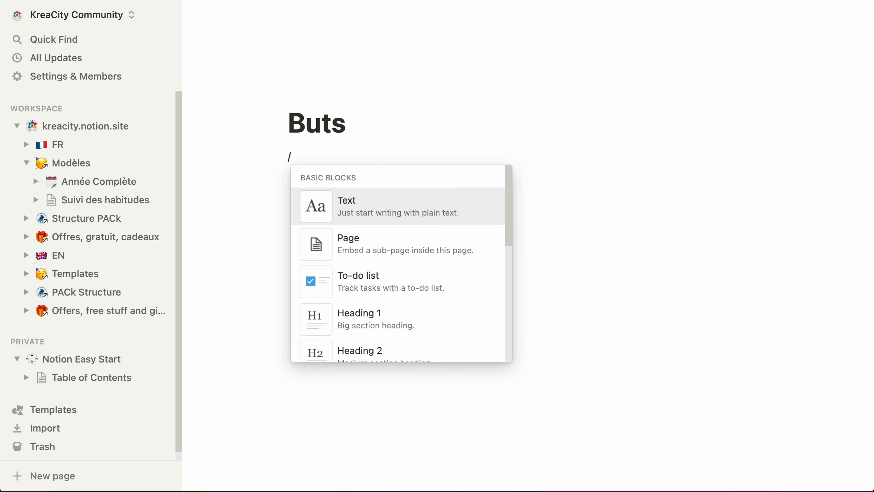
text(table)
key(Return)
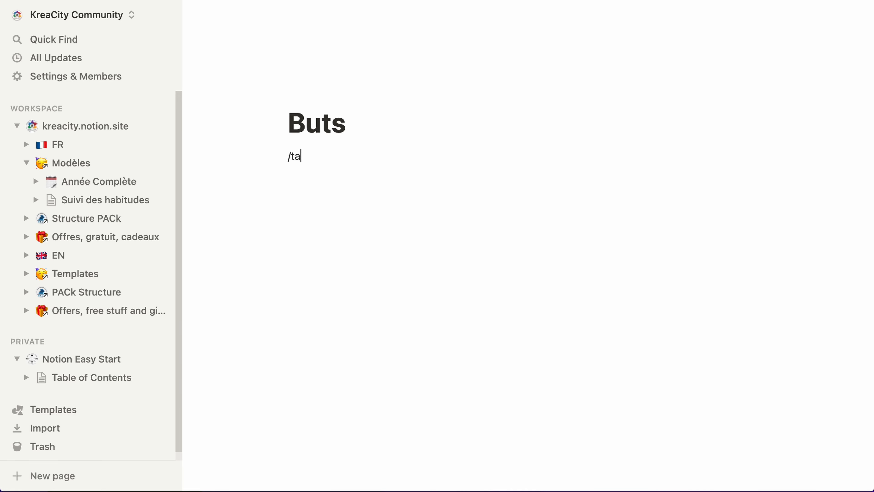
text(table)
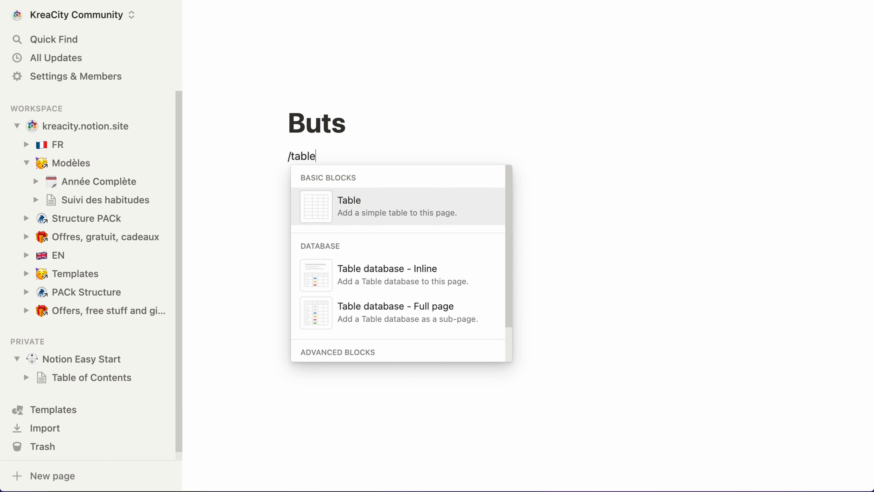
click(354, 272)
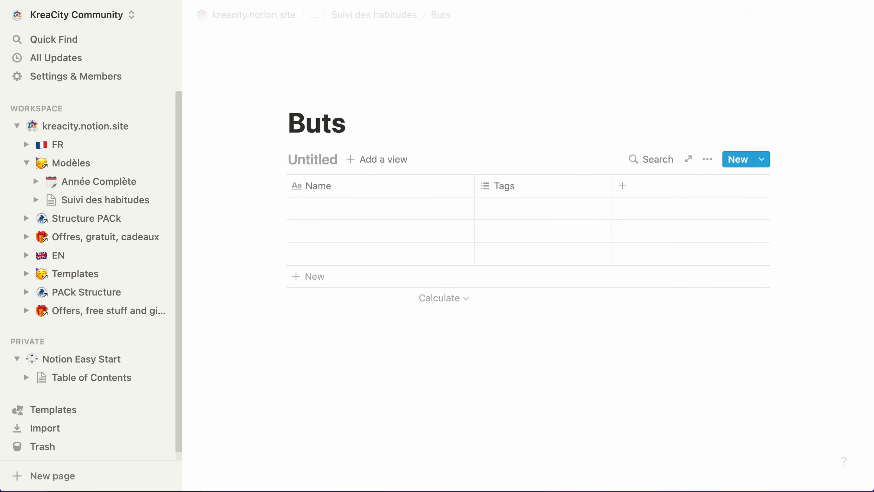
text(BUTS DB)
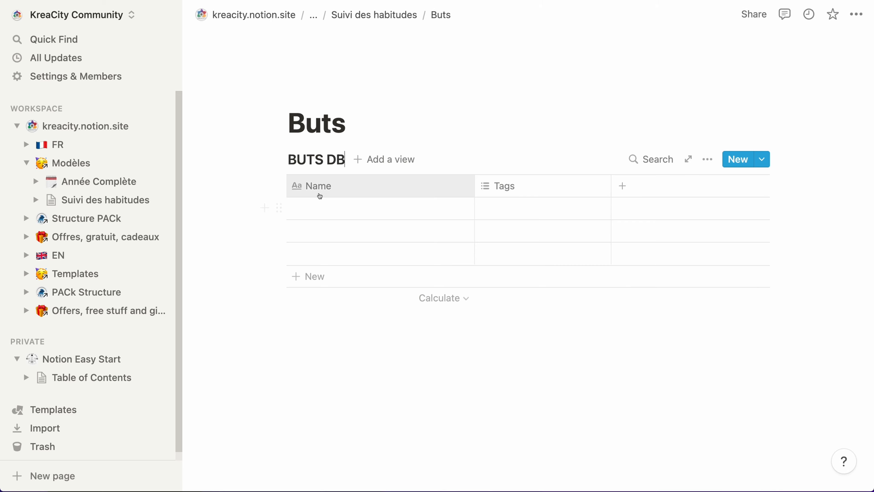
Rename the Name column of BUTS DB as "But" and delete the Tags column.
click(310, 187)
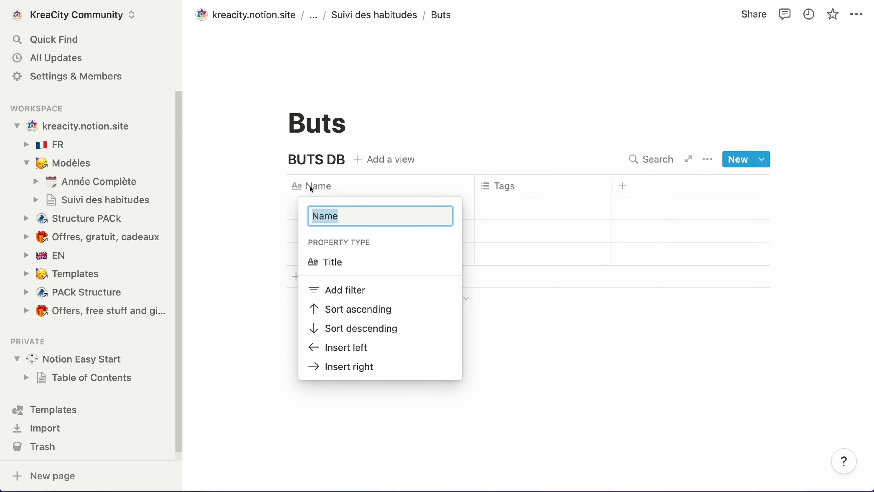
text(But)
key(Return)
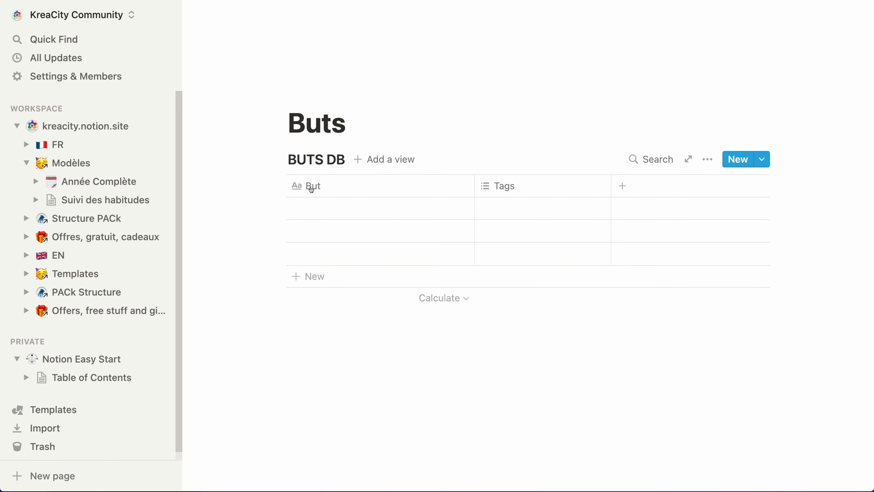
click(498, 187)
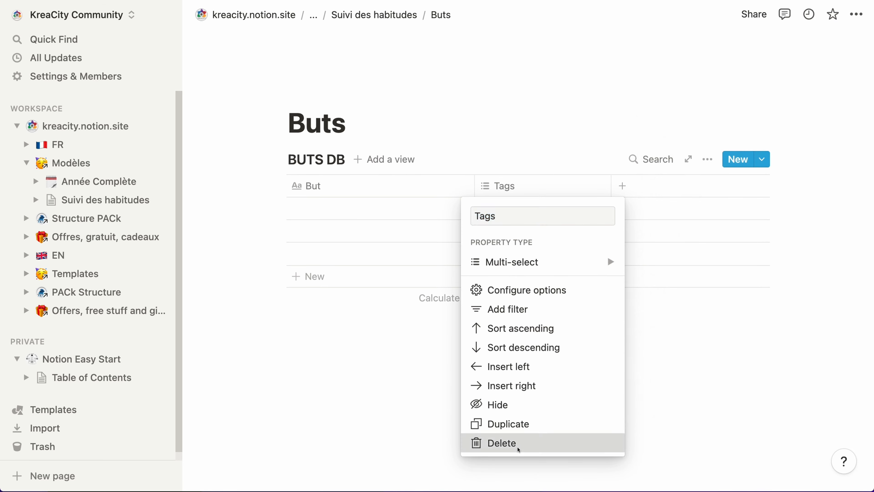
click(516, 444)
click(465, 264)
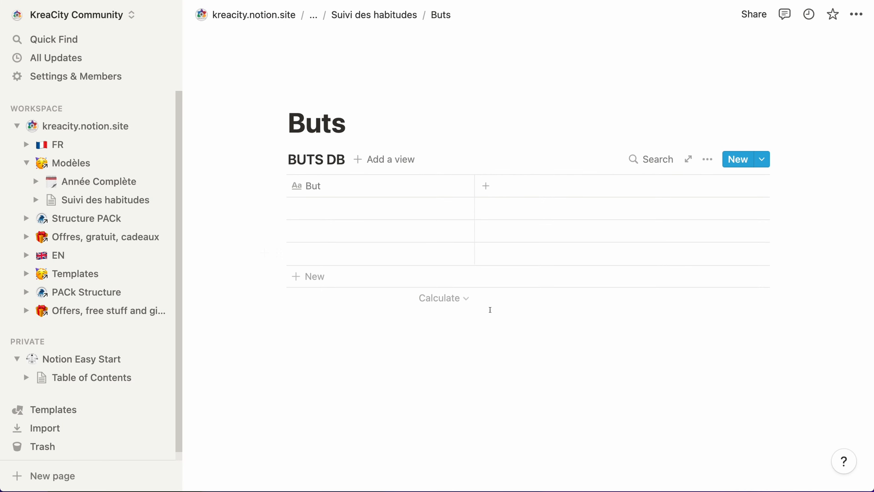
Narrow the But column and title the first entry of BUTS DB "Maigrir".
drag(477, 187, 344, 178)
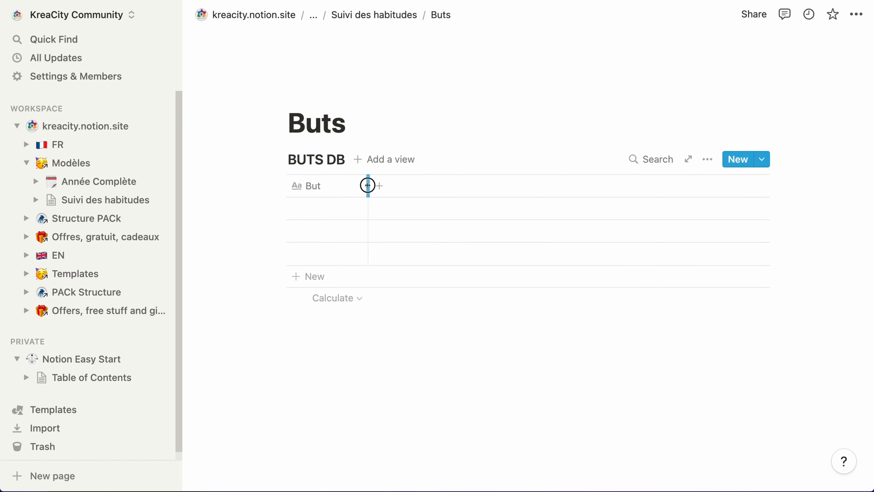
click(345, 208)
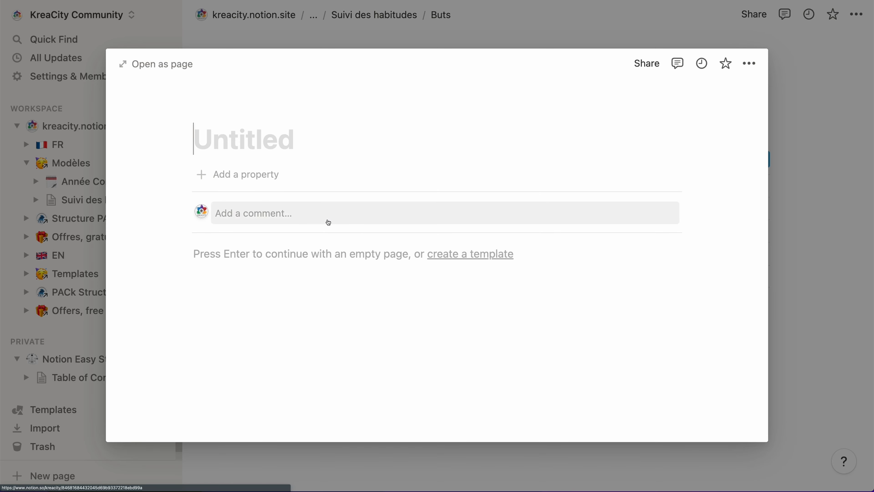
text(Maigrir)
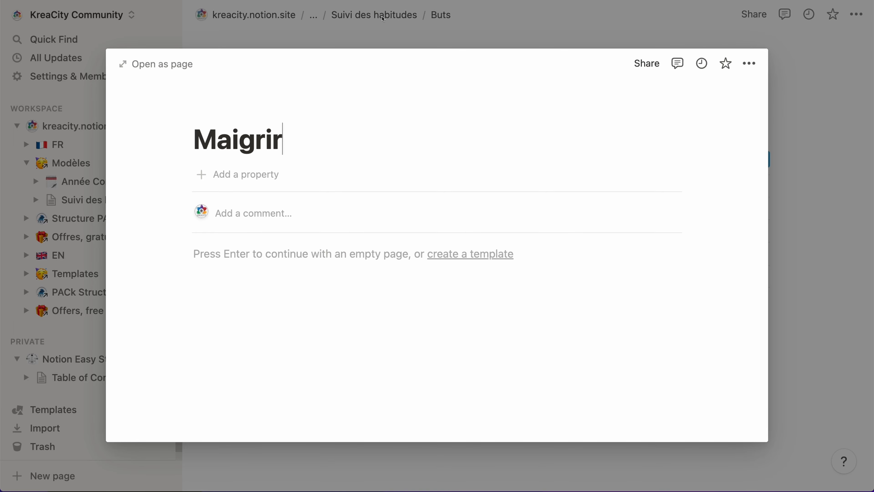
key(Escape)
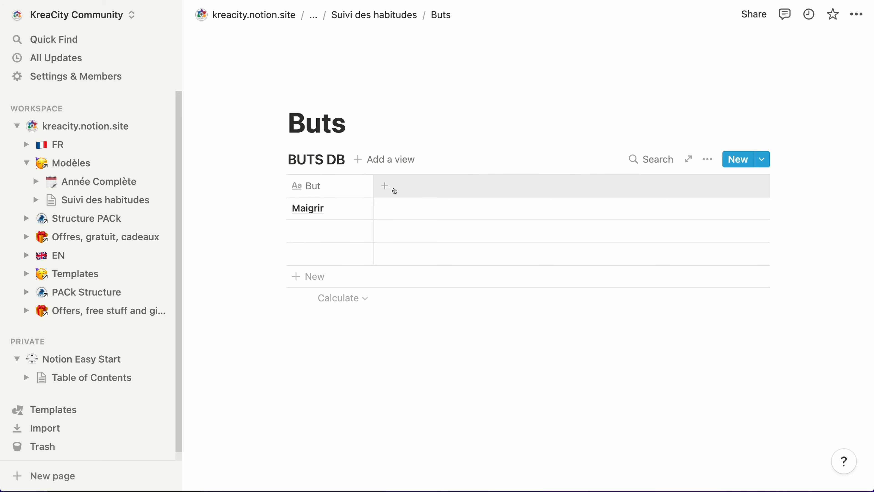
Add a relation column to BUTS DB that links to the HABITUDES DB database.
click(384, 186)
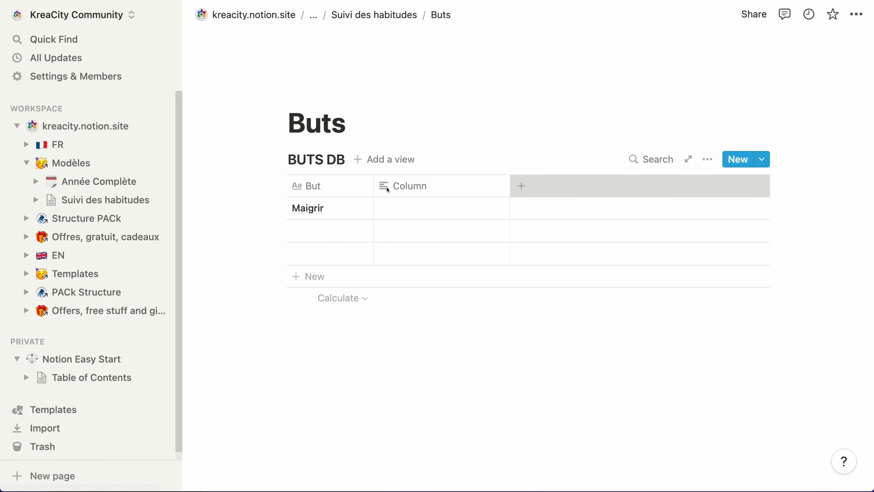
mouse_move(431, 260)
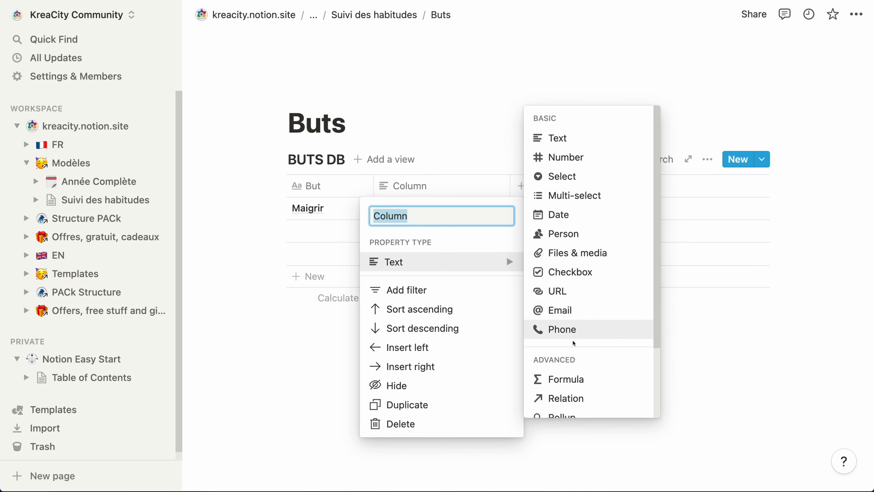
click(579, 397)
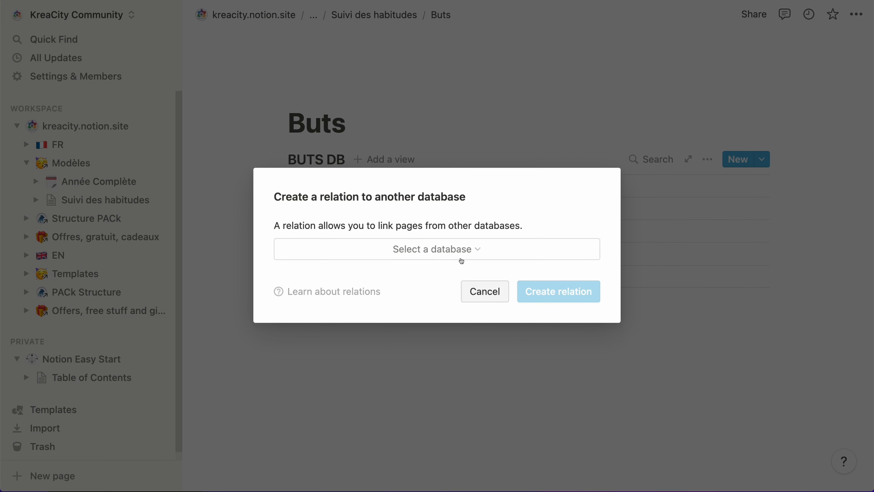
click(462, 249)
text(habitudes)
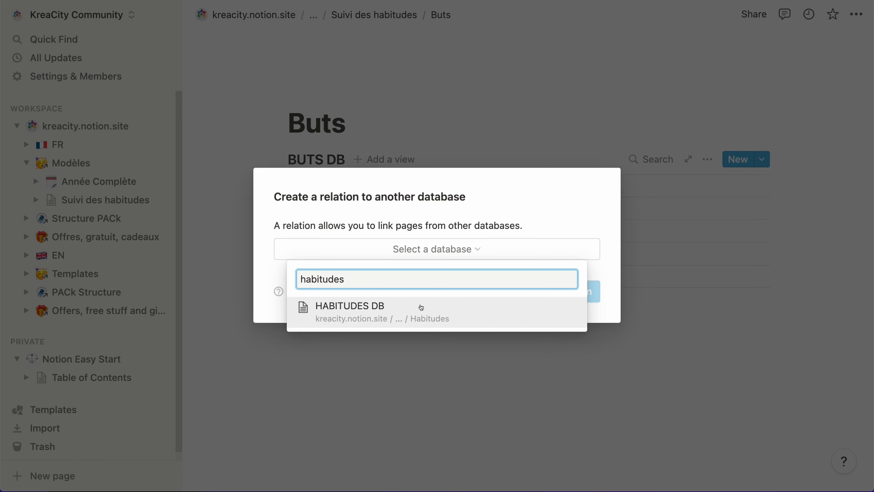
click(399, 310)
key(Return)
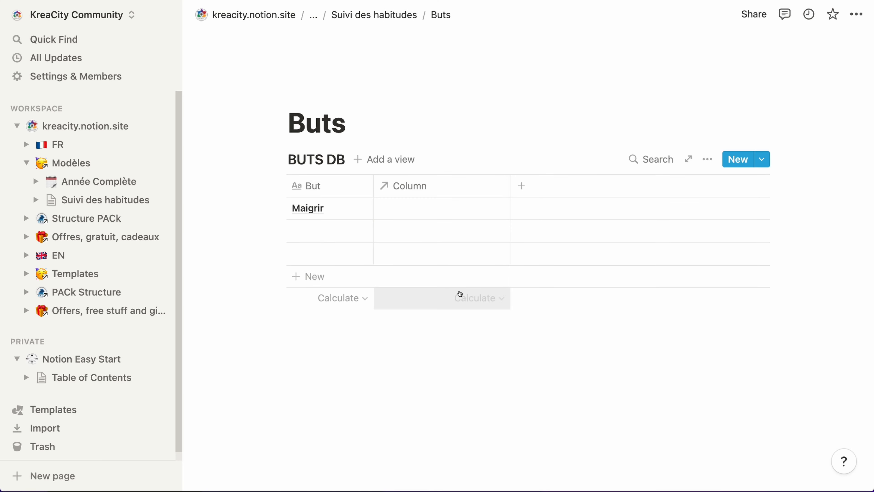
Rename the relation column of BUTS DB as "Habitudes (R)" and check the linkable pages for Maigrir.
click(417, 185)
text(Habitudes)
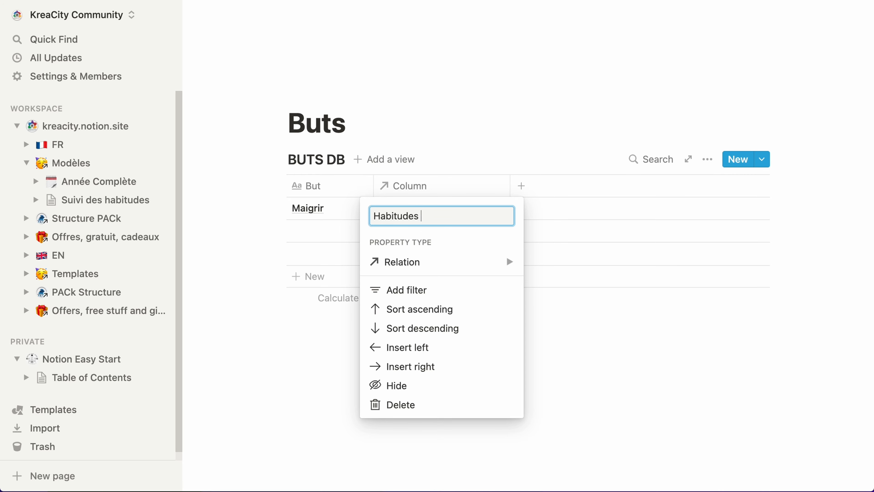
text( (R))
key(Return)
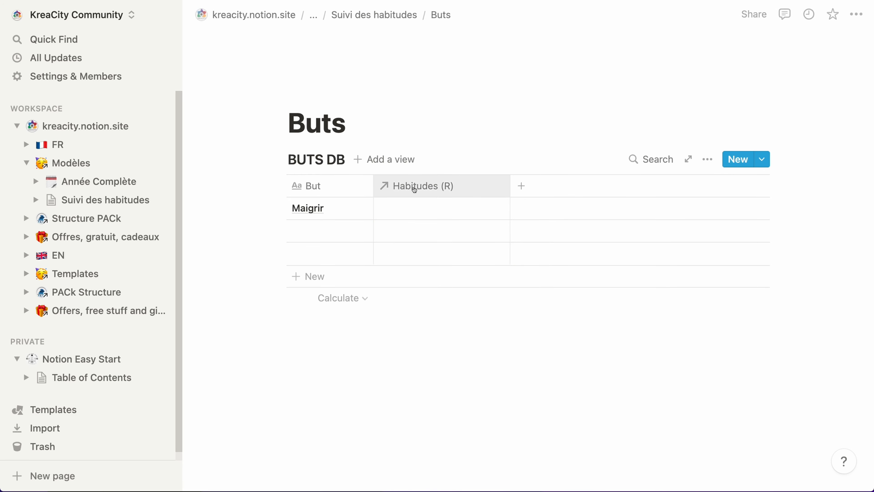
click(411, 208)
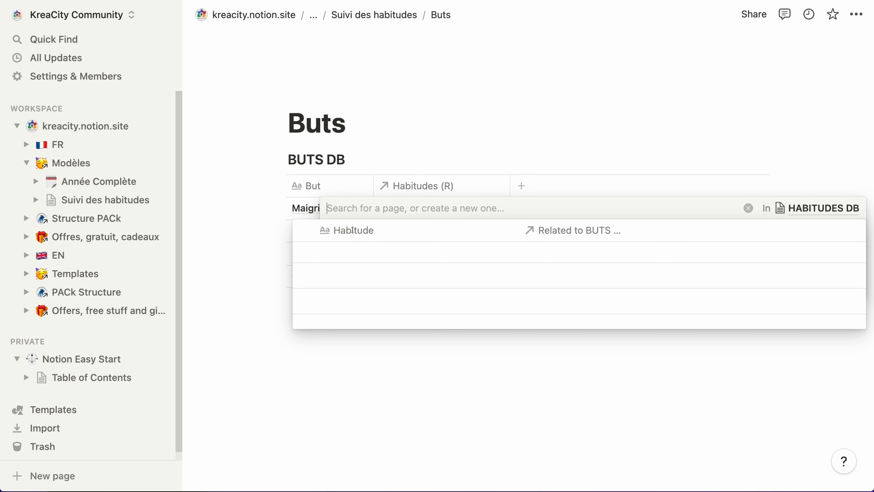
key(Escape)
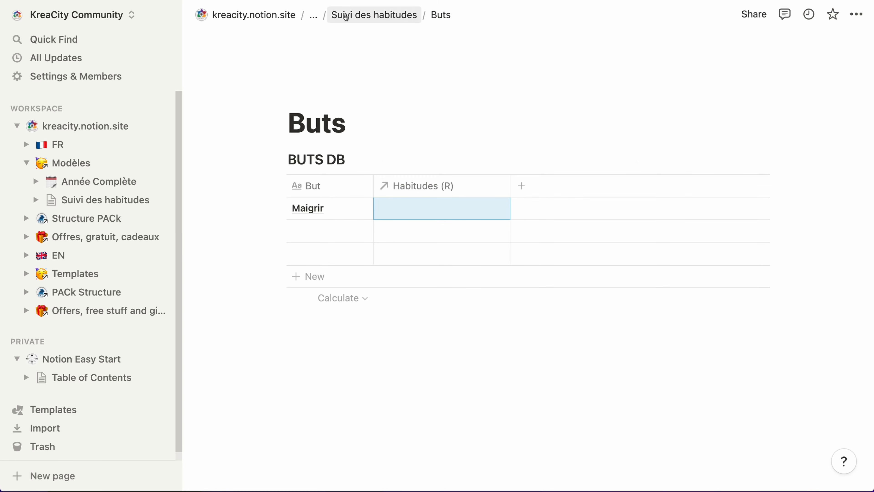
Go back to Suivi des habitudes, open the Habitudes page and rename the relation column of HABITUDES DB as "Buts (R)".
click(374, 15)
click(342, 240)
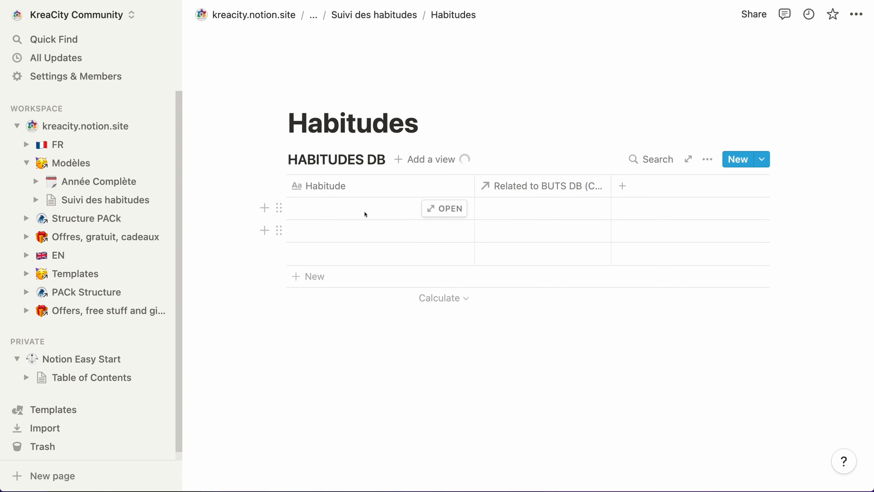
click(537, 195)
text(Buts (R)
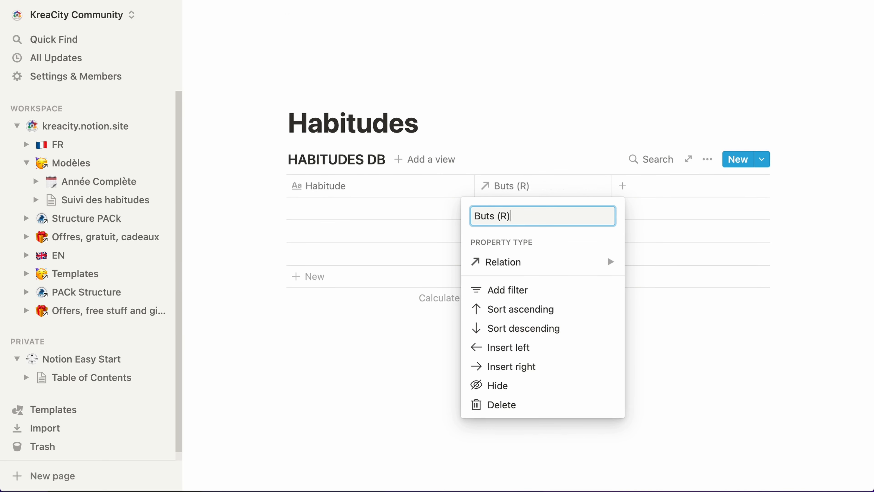
key(Return)
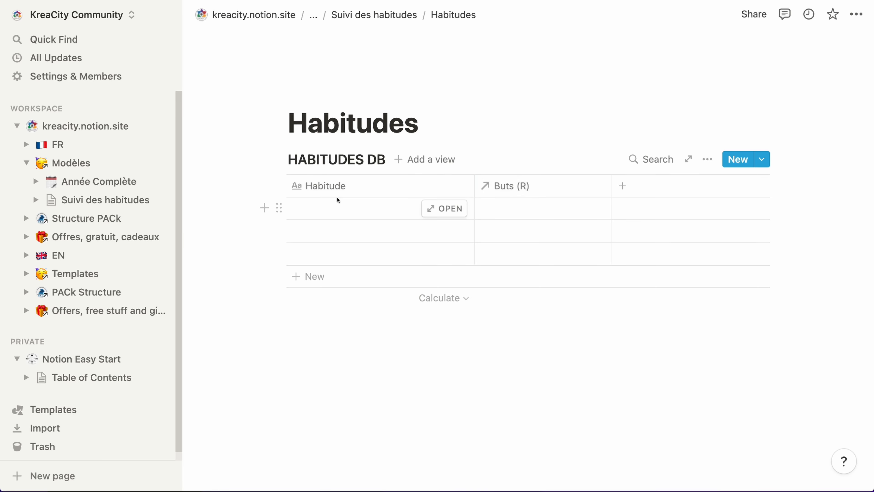
Title the three entries of HABITUDES DB "Boire 2 litres d’eau", "Marcher 10000 pas" and "Aller dormir avant minuit".
click(342, 208)
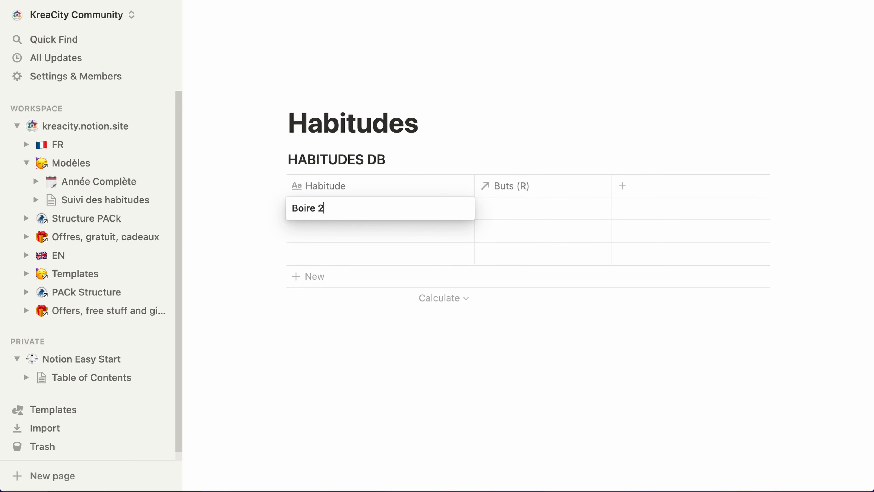
text(Boire 2 litres d’eau)
key(Return)
text(Marcher 10000 pas)
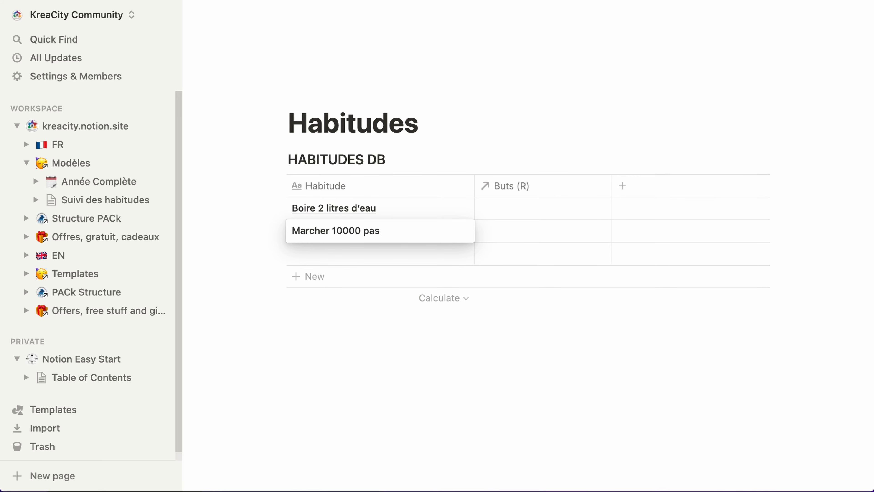
key(Return)
text(Aller dormir avant minuit)
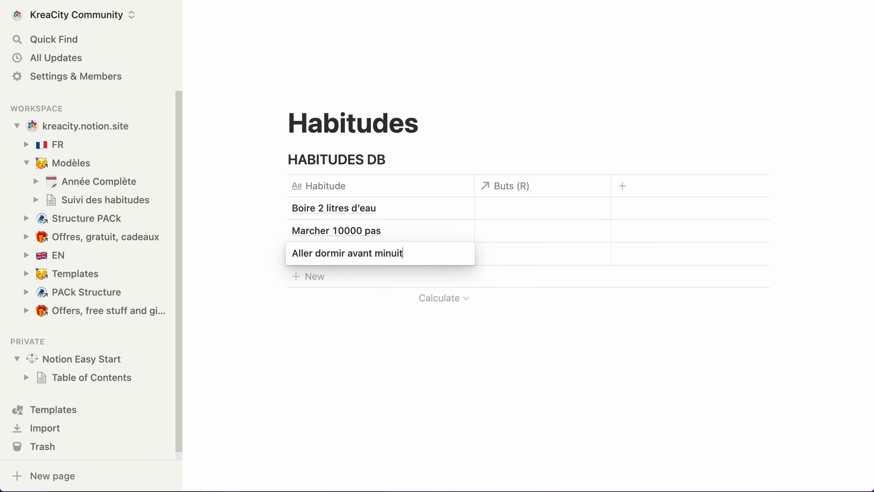
key(Escape)
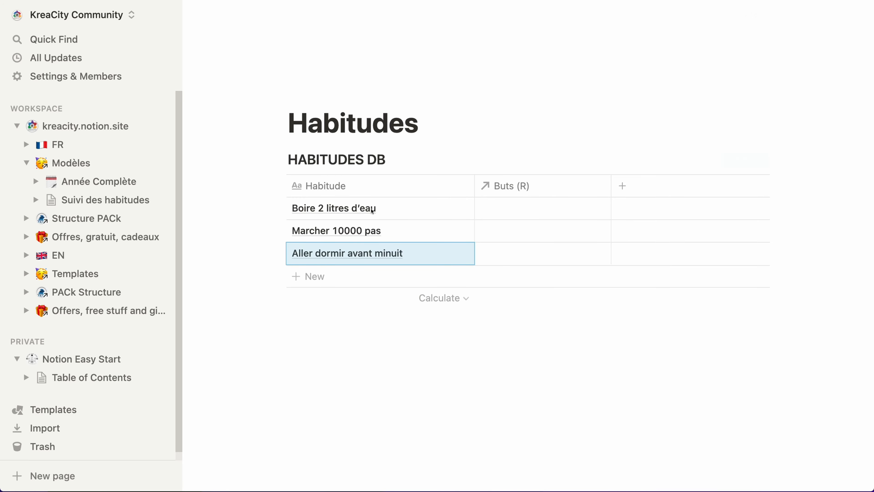
Link all three habits to Maigrir in Buts (R) and narrow the Habitude and Buts (R) columns.
click(505, 212)
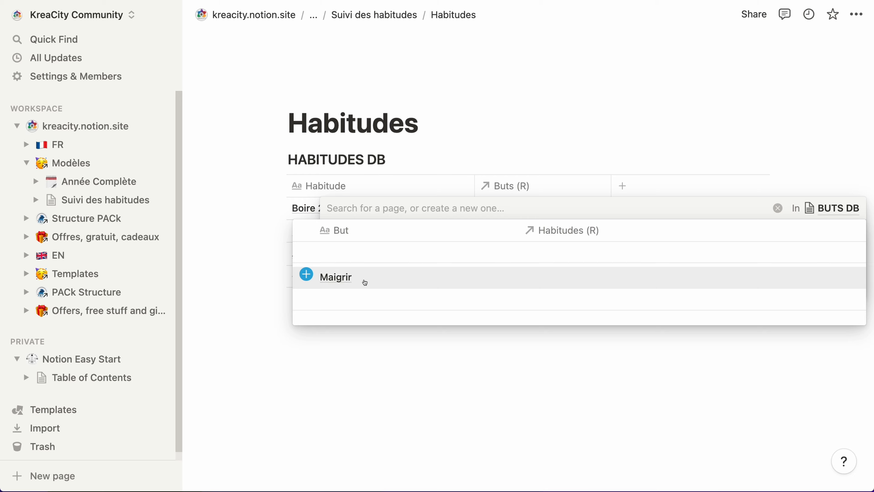
click(363, 283)
key(Escape)
click(537, 232)
click(447, 300)
key(Escape)
click(529, 255)
click(423, 327)
key(Escape)
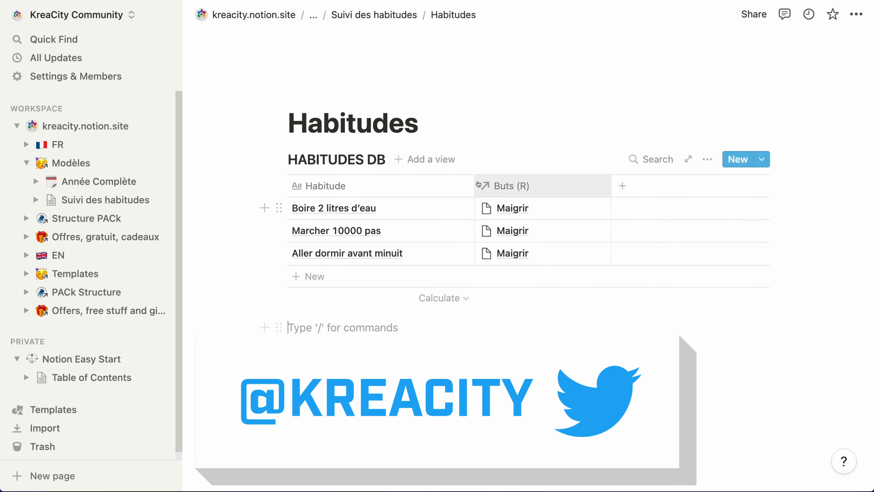
drag(475, 185, 422, 186)
drag(558, 186, 510, 186)
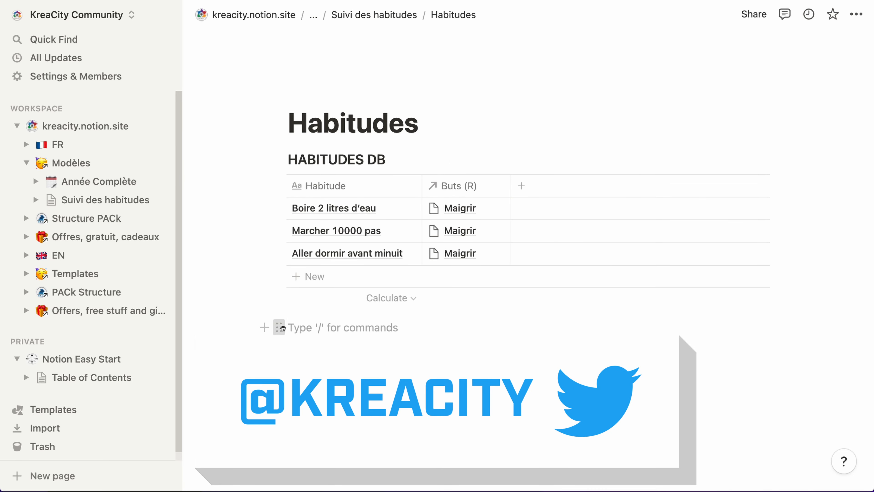
Add a relation column to HABITUDES DB that links to the MOIS DB database located on the Mois page.
click(391, 13)
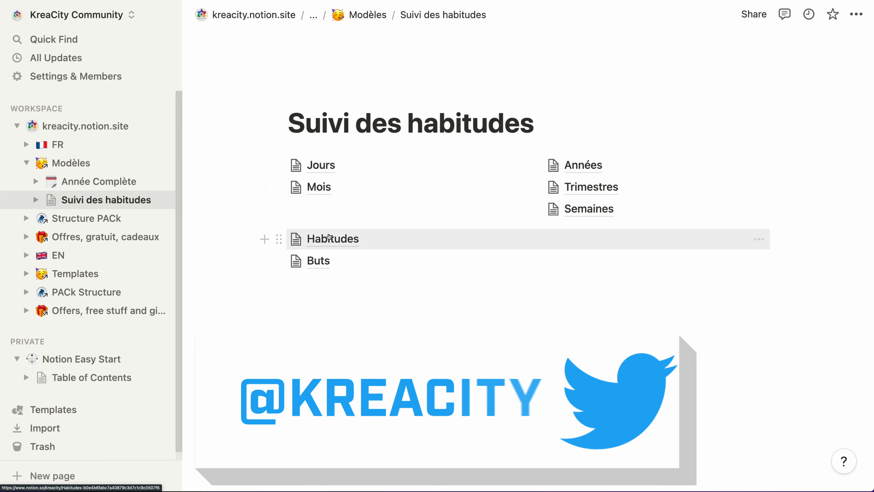
click(331, 237)
click(521, 186)
mouse_move(606, 272)
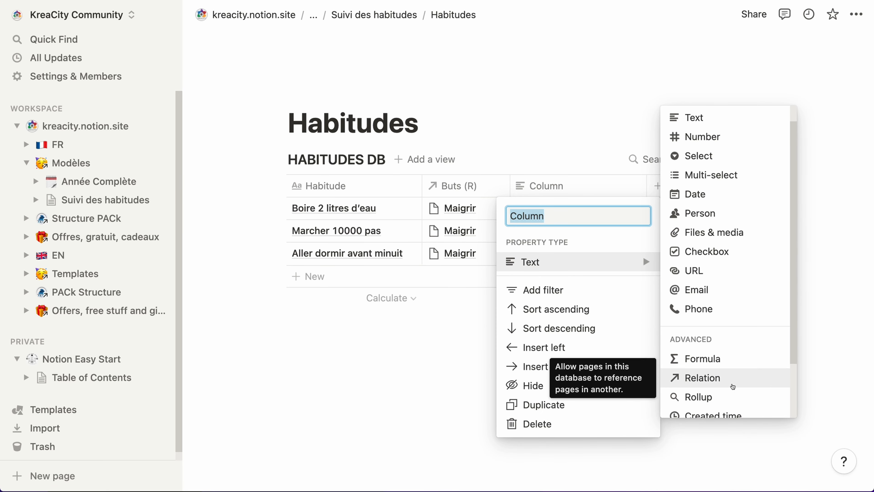
click(733, 378)
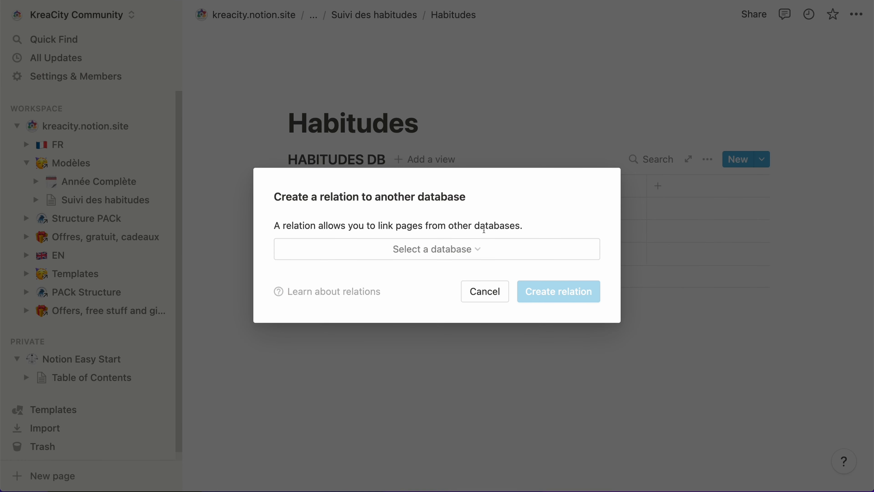
click(479, 247)
text(Mois)
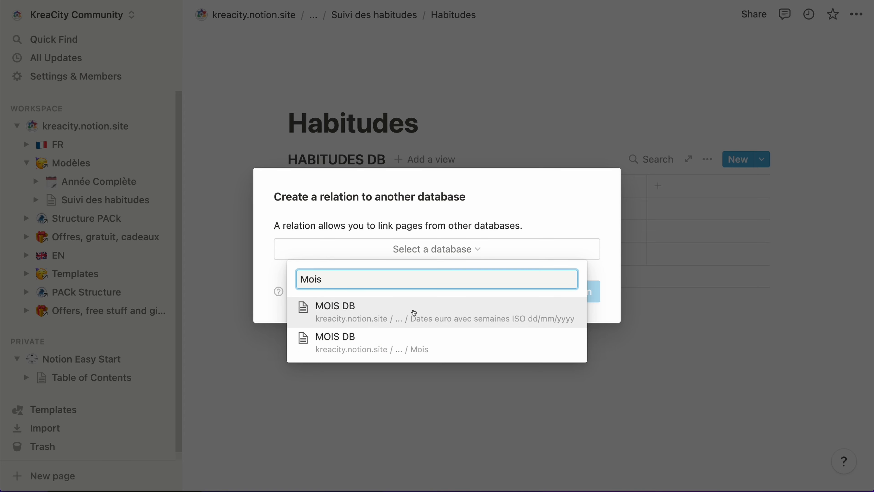
click(402, 345)
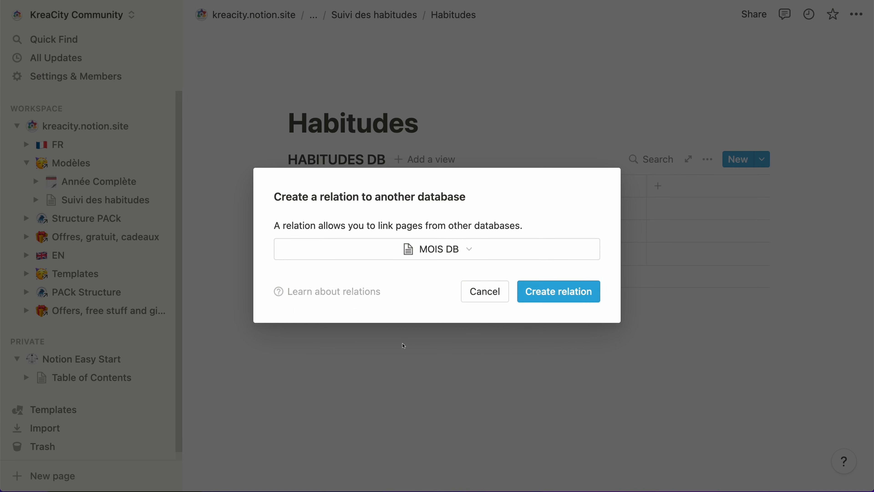
click(543, 300)
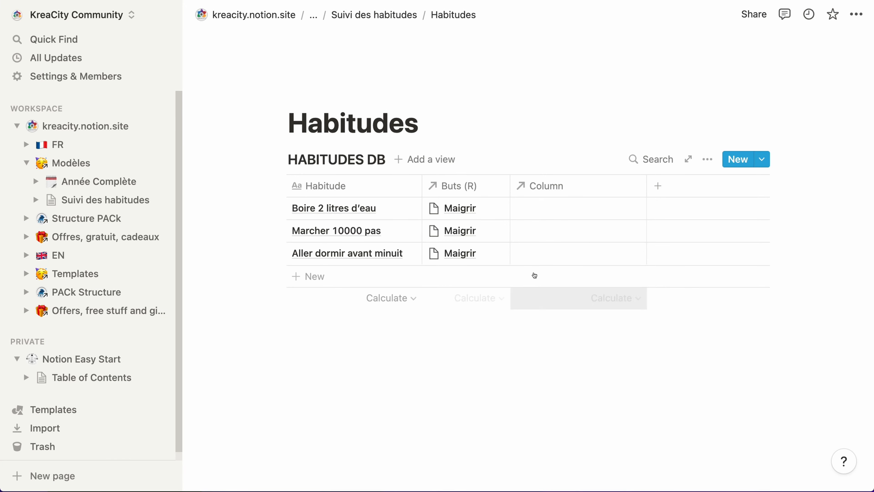
Rename the new relation column of HABITUDES DB as "Mois (R)".
click(529, 184)
text(Mois)
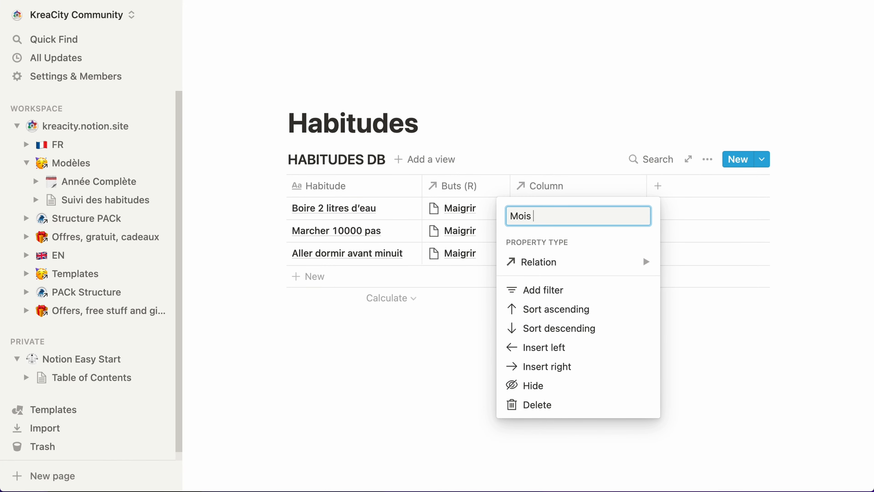
text( (R))
key(Return)
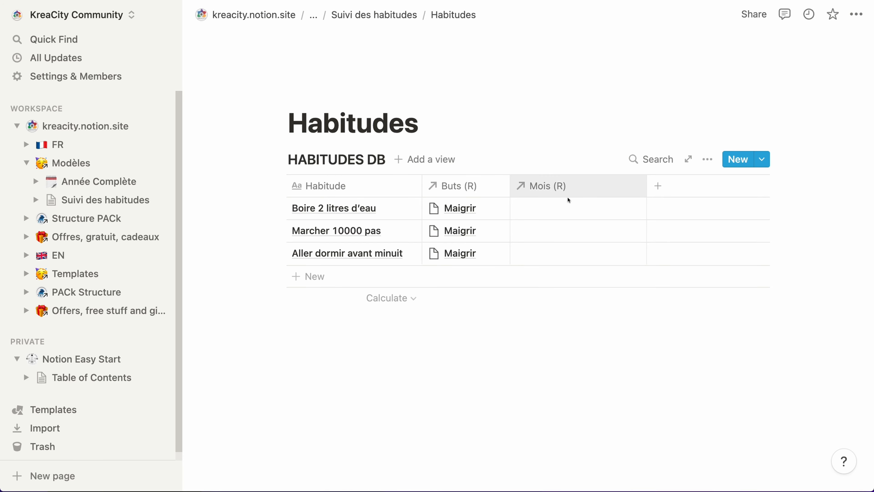
Link all three habits to 01/2022 in the Mois (R) column, and return to the Suivi des habitudes page.
click(561, 215)
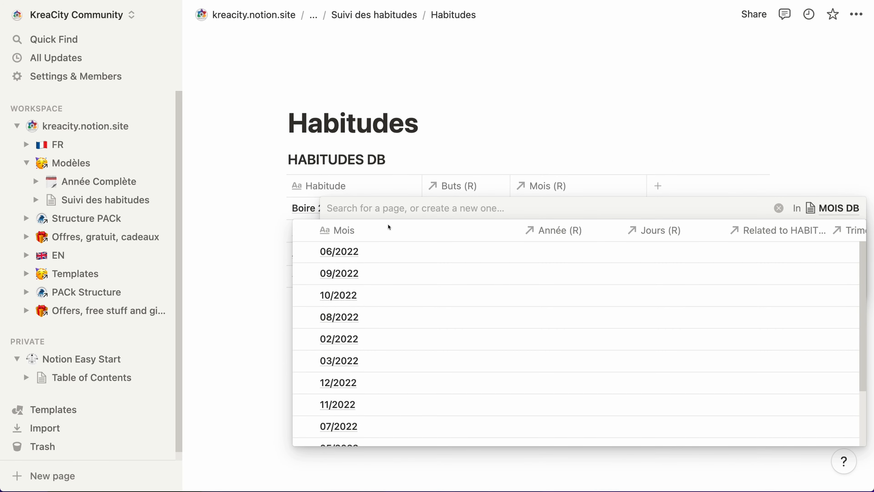
text(01)
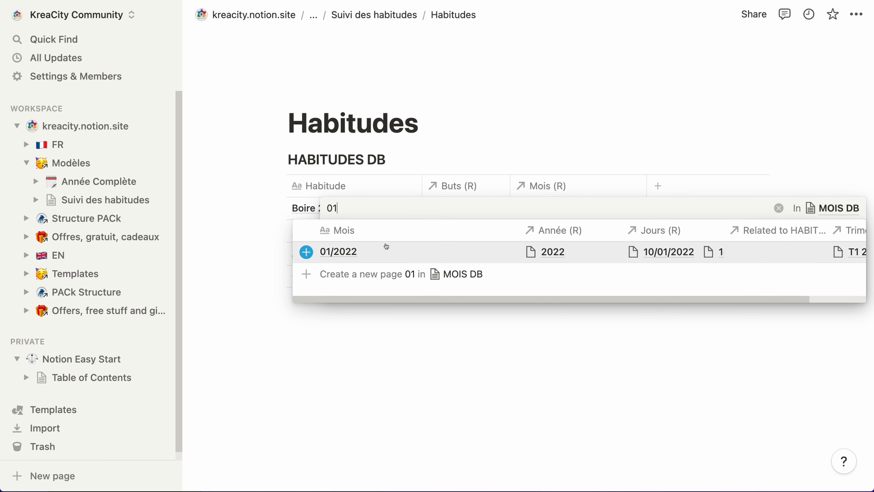
click(385, 247)
click(575, 230)
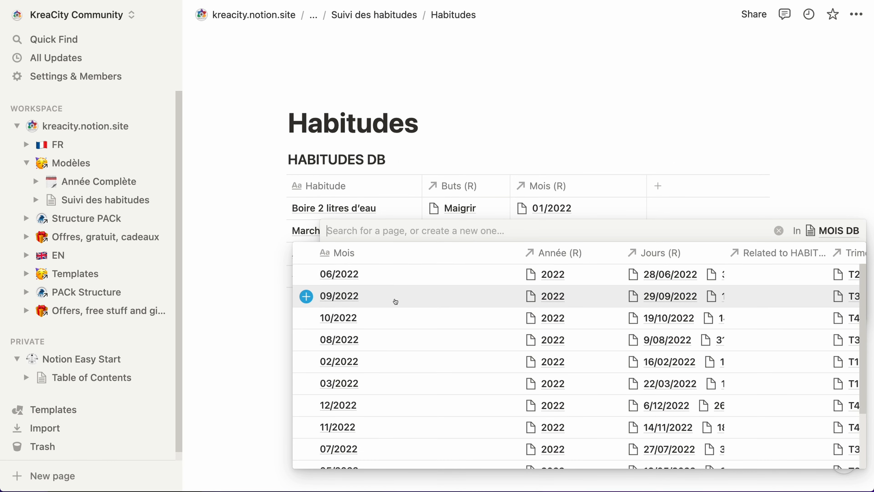
text(01)
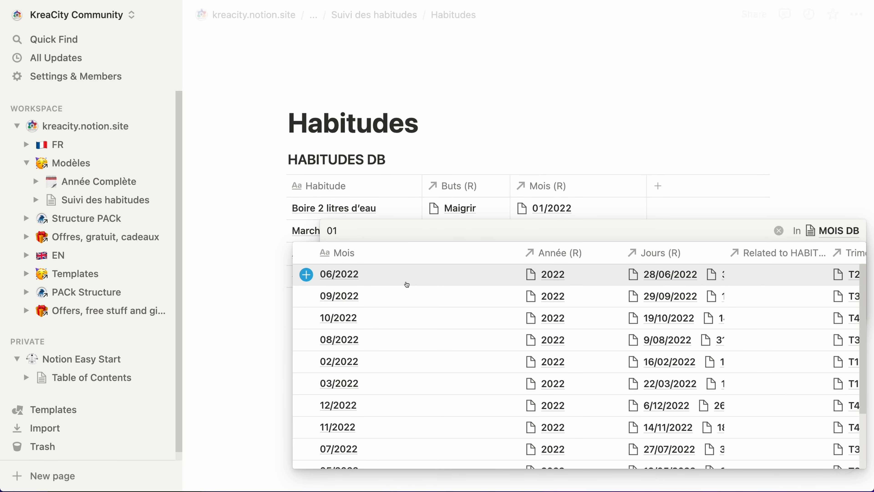
click(374, 273)
key(Escape)
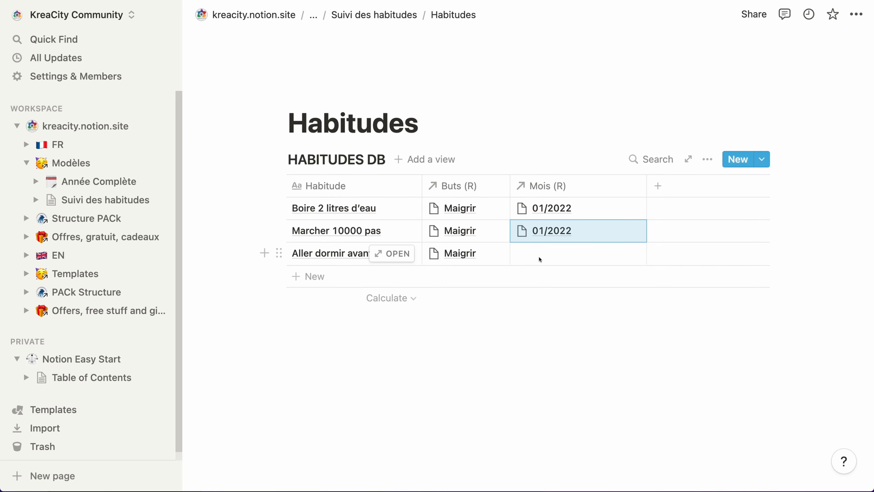
click(545, 255)
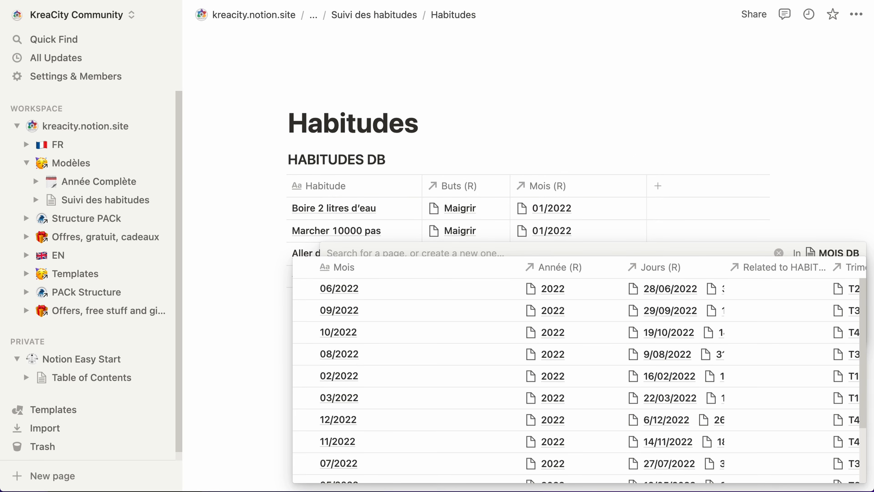
text(01)
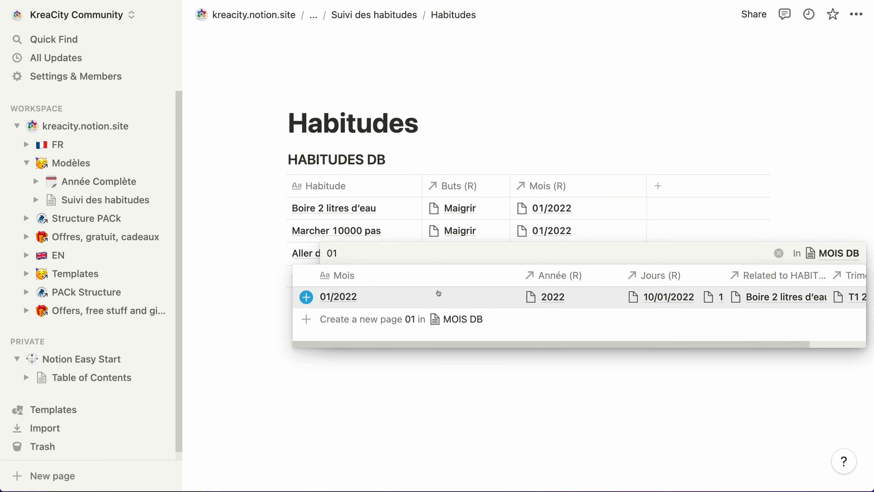
click(441, 296)
key(Escape)
click(374, 14)
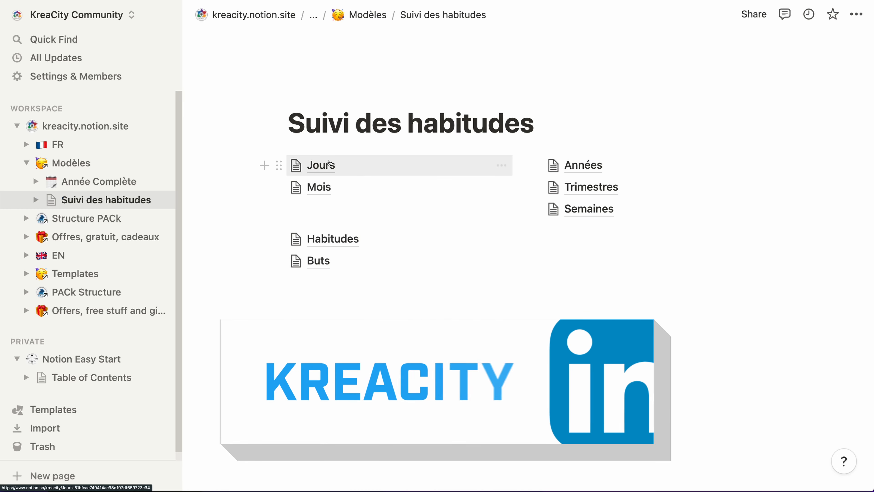
On the Mois page, rename the column of MOIS DB related to HABITUDES DB as "Habitudes (R)".
click(310, 185)
click(652, 185)
text(Habitudes (R))
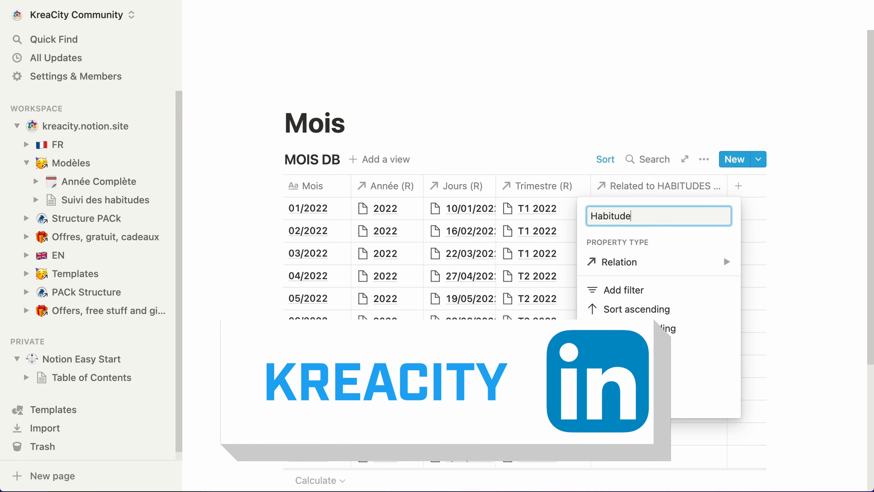
key(Return)
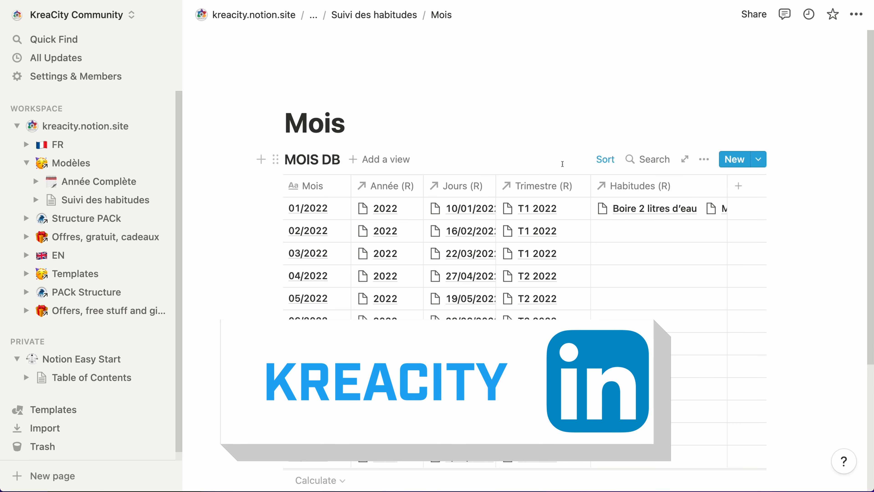
On the Jours page, hide the Semaine ISO (R), Mois (R), Trimestre (R) and Année (R) properties of JOURS DB.
click(374, 14)
click(318, 161)
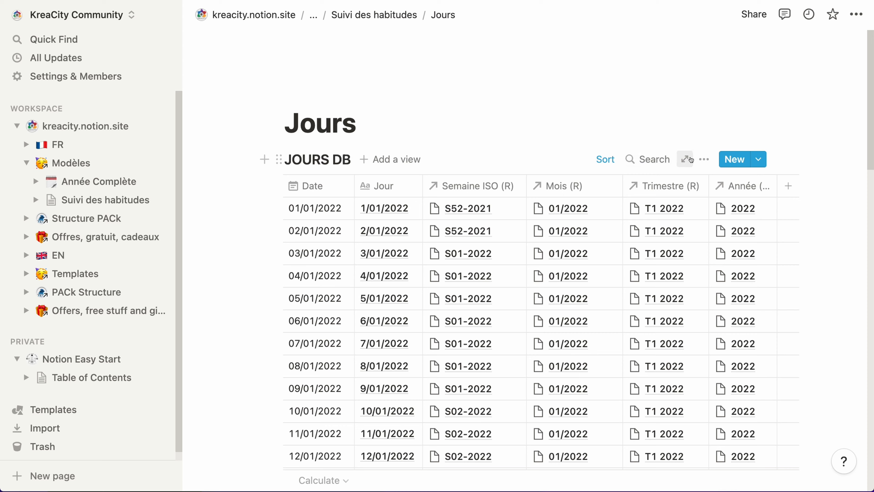
click(701, 160)
click(759, 256)
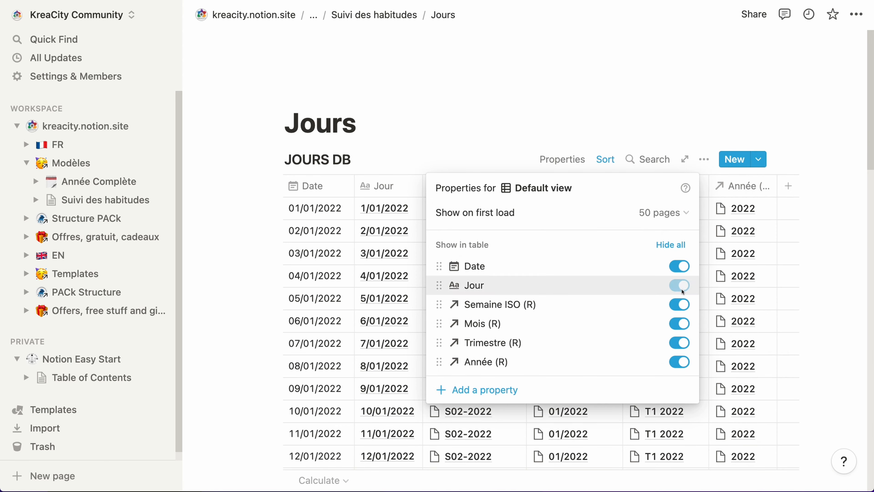
click(680, 304)
click(681, 323)
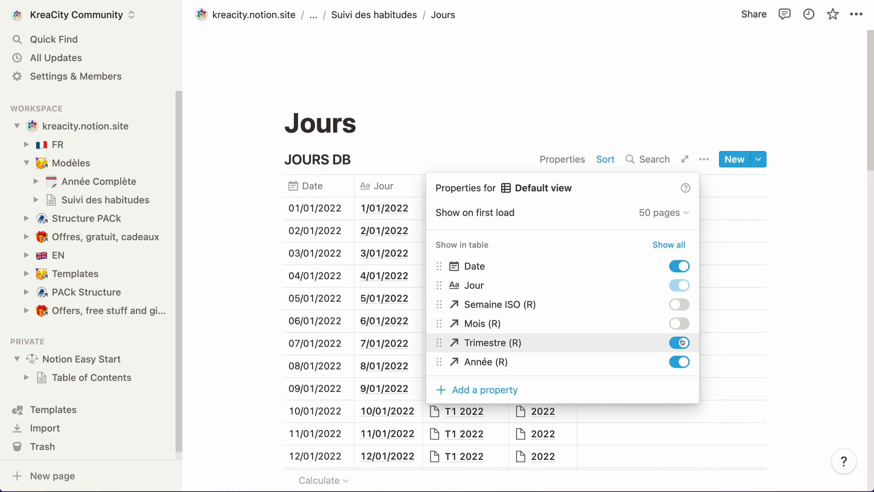
click(680, 343)
click(681, 361)
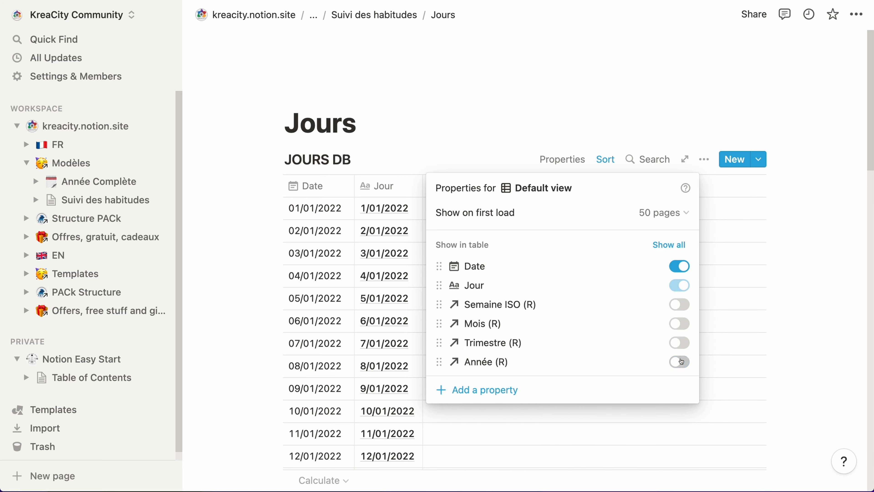
click(497, 142)
Add a checkbox column named "H1" to JOURS DB and narrow it to fit its heading.
click(433, 186)
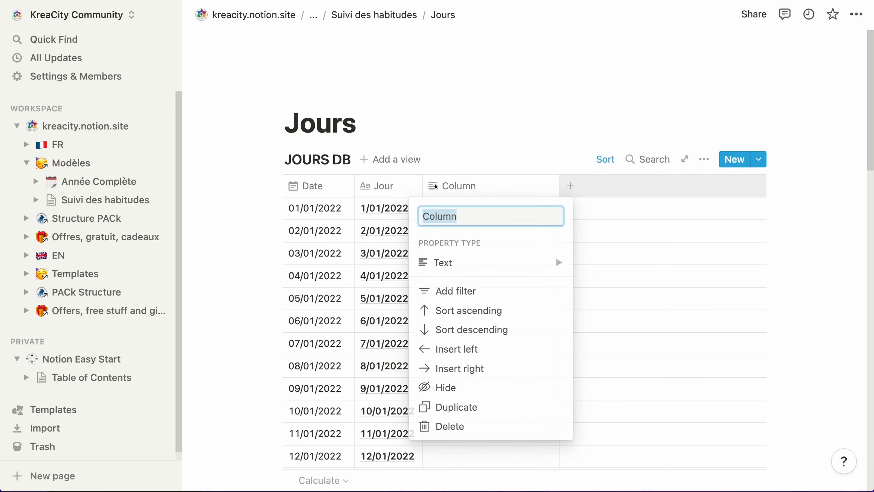
click(462, 255)
click(619, 270)
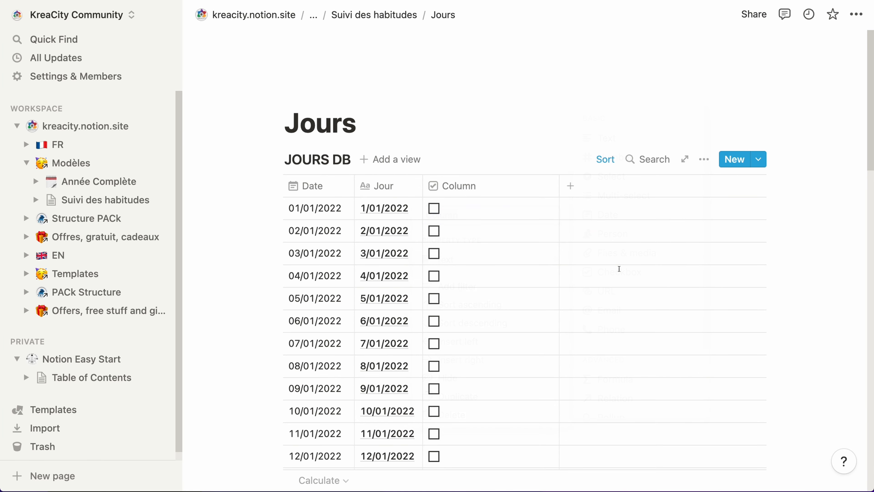
click(494, 190)
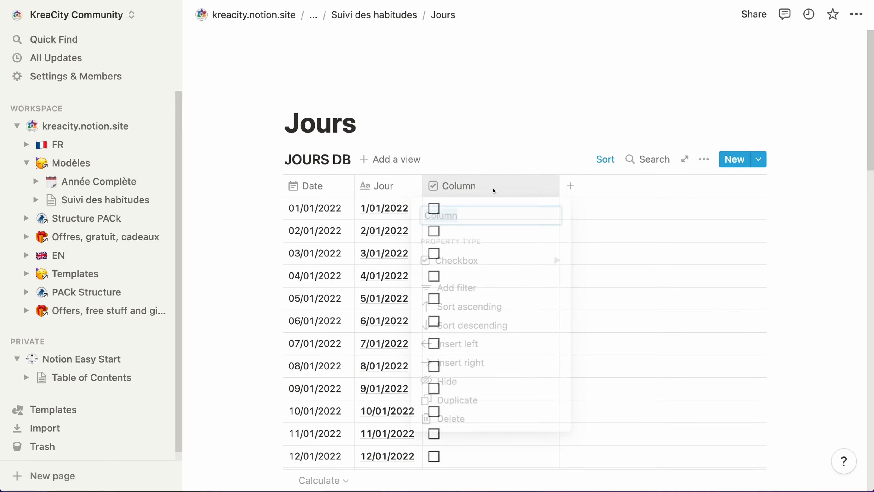
text(H1)
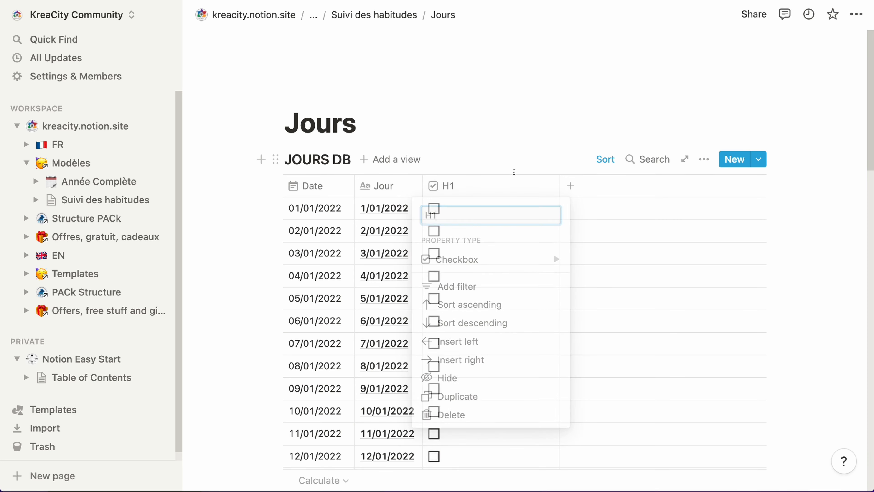
drag(560, 186, 460, 185)
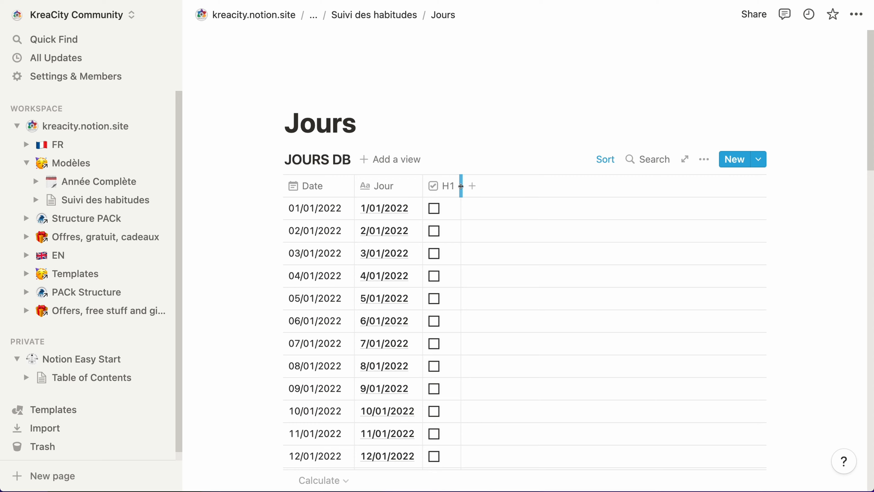
Add a checkbox column named "H2" after H1 in JOURS DB and narrow it to fit its heading.
click(472, 186)
text(H2)
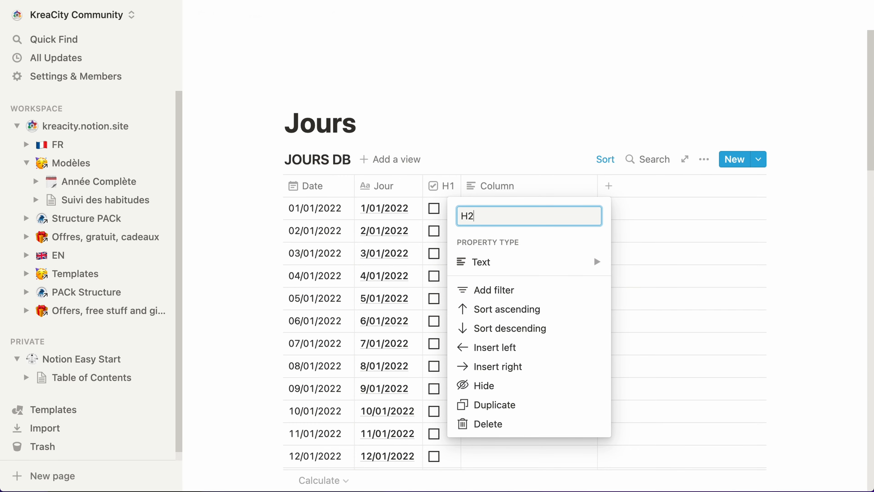
mouse_move(530, 261)
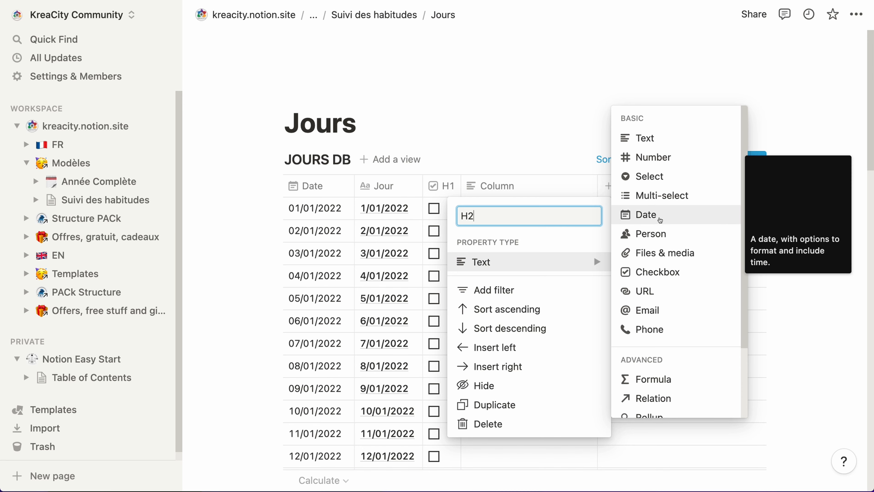
click(658, 272)
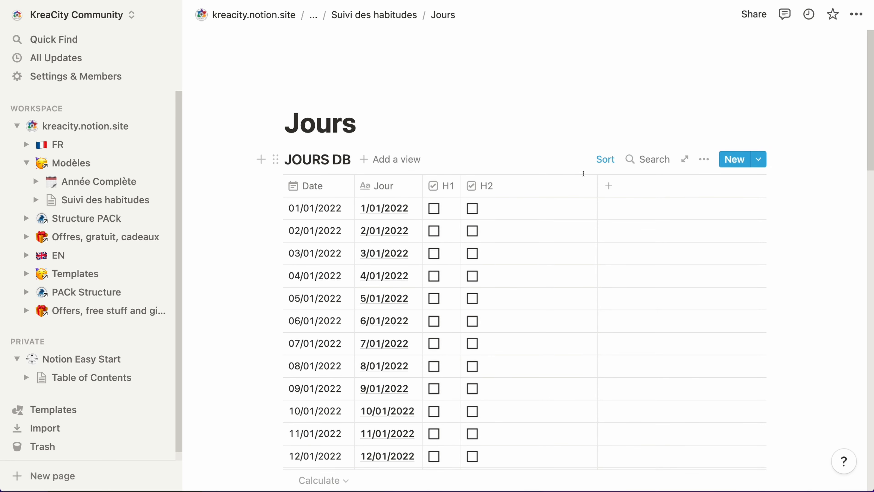
drag(598, 186, 504, 185)
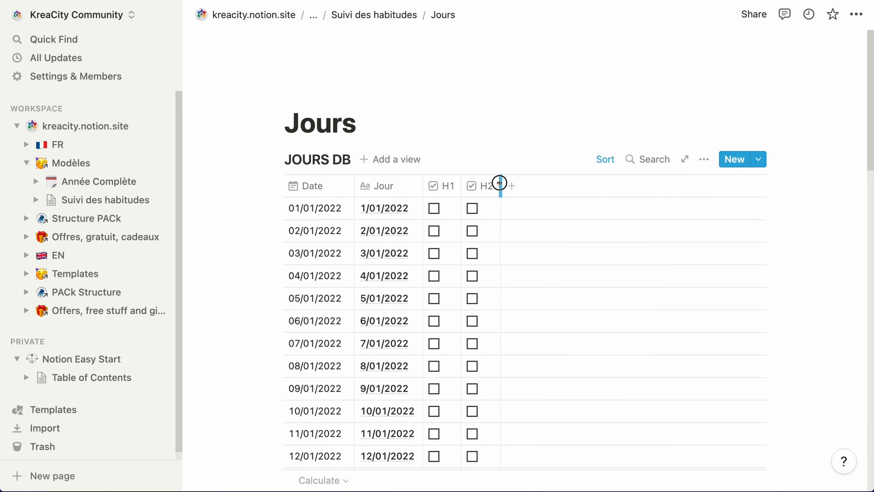
Add a checkbox column named "H3" after H2 in JOURS DB and narrow it to fit its heading.
click(511, 185)
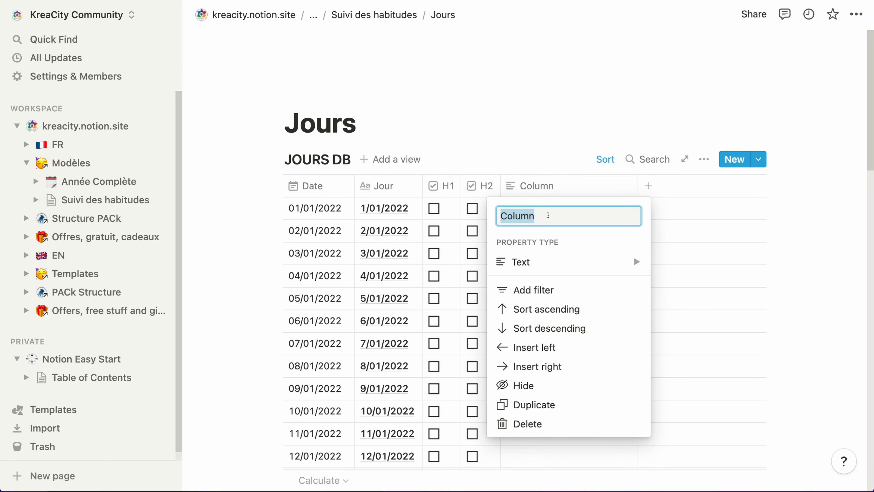
text(h3)
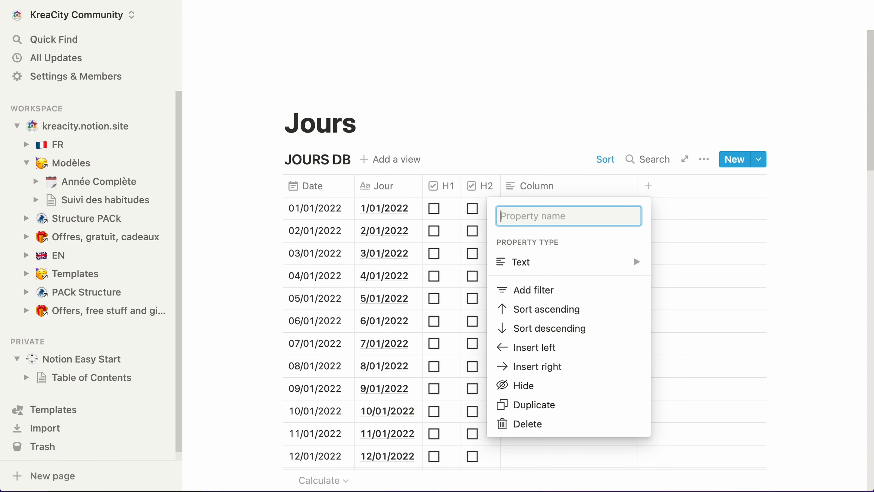
mouse_move(593, 264)
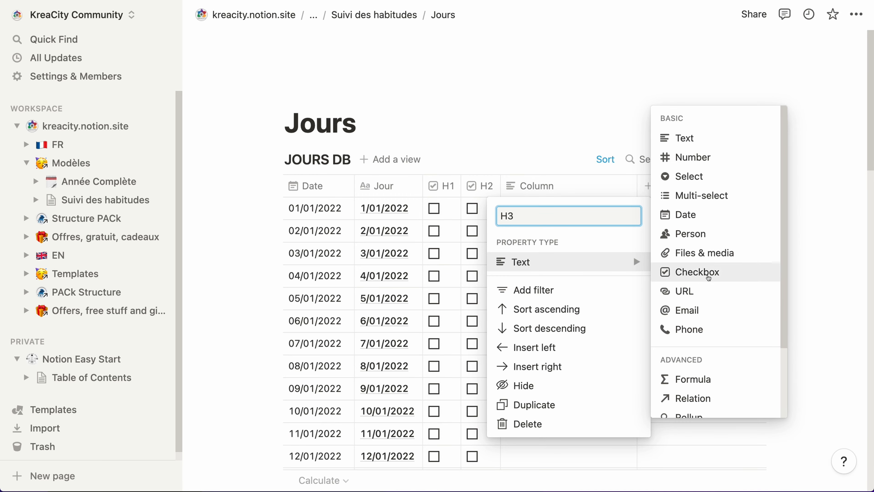
click(708, 279)
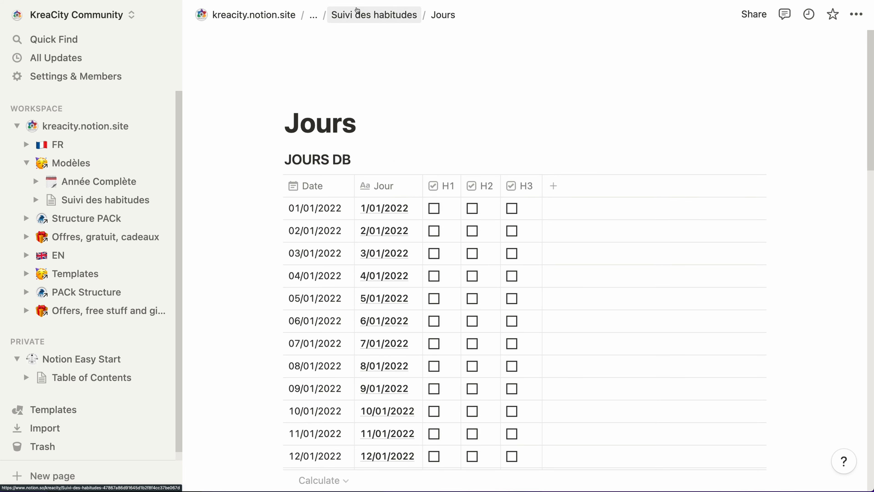
Go back through Suivi des habitudes to the Habitudes page and narrow the Mois (R) column of HABITUDES DB.
click(357, 11)
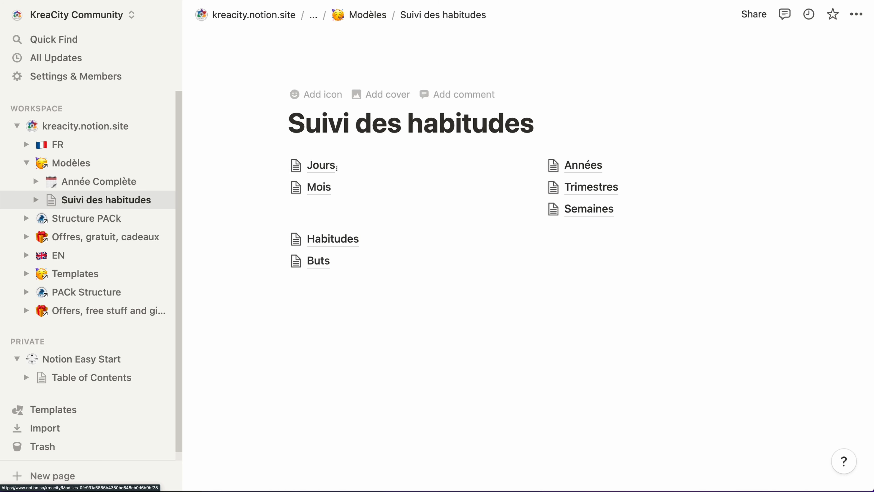
click(329, 239)
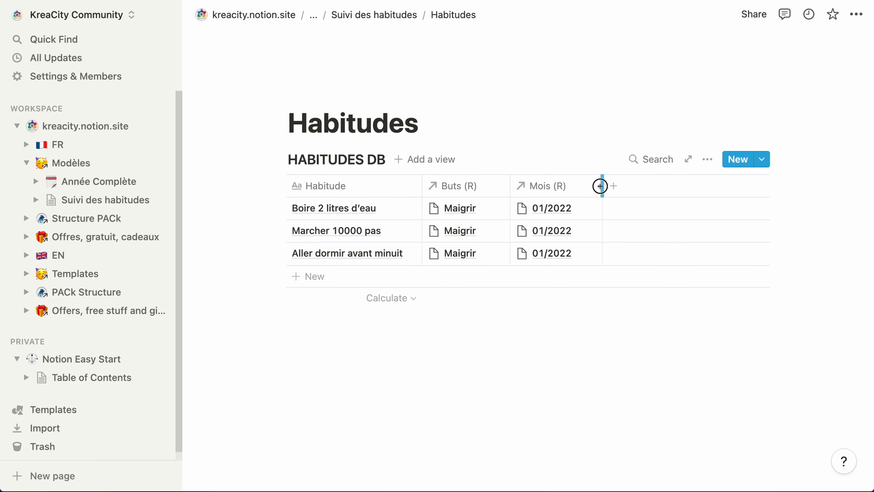
drag(585, 189, 588, 186)
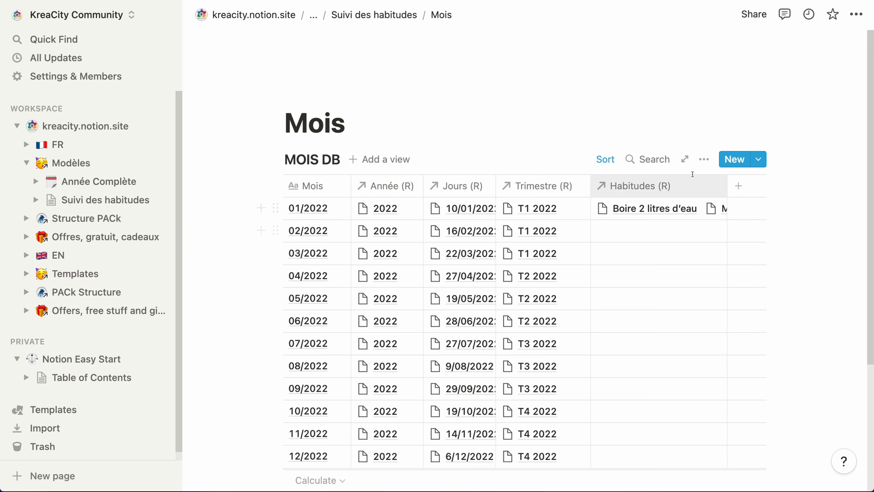
click(707, 160)
click(717, 276)
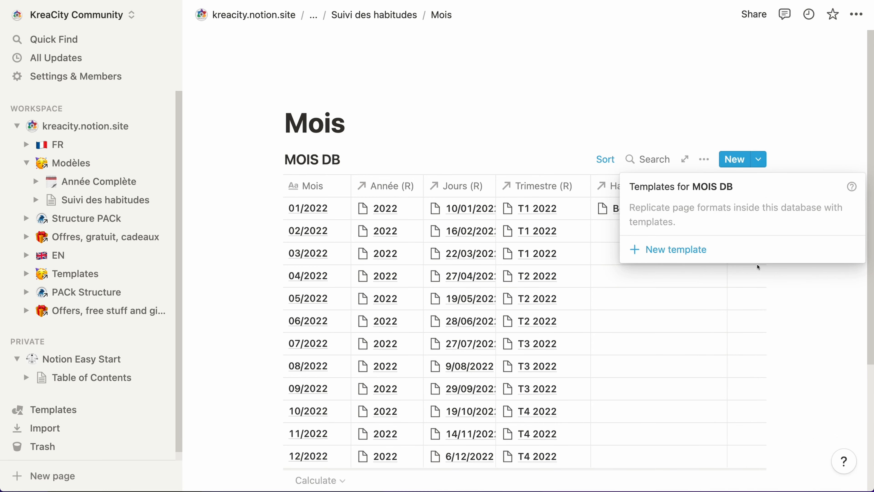
click(714, 125)
Hide the Année (R), Jours (R) and Trimestre (R) properties of MOIS DB and narrow the Habitudes (R) column.
click(704, 159)
click(750, 255)
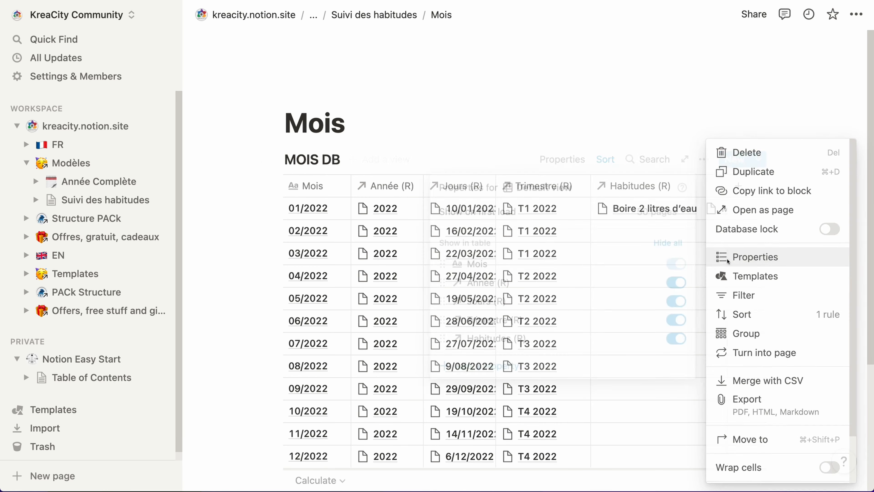
click(675, 288)
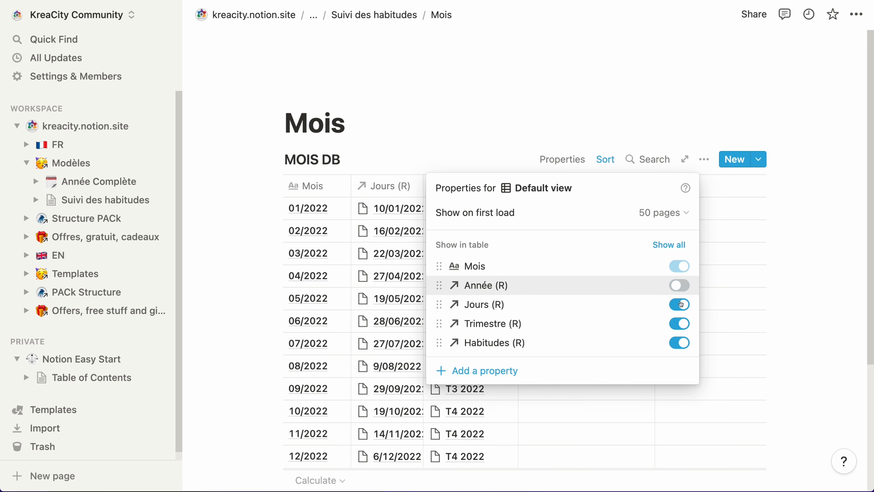
click(676, 305)
click(676, 324)
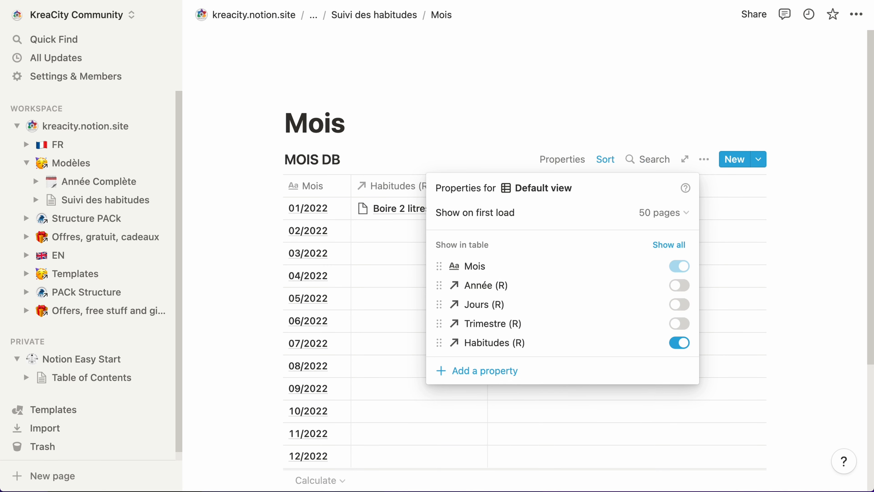
click(545, 142)
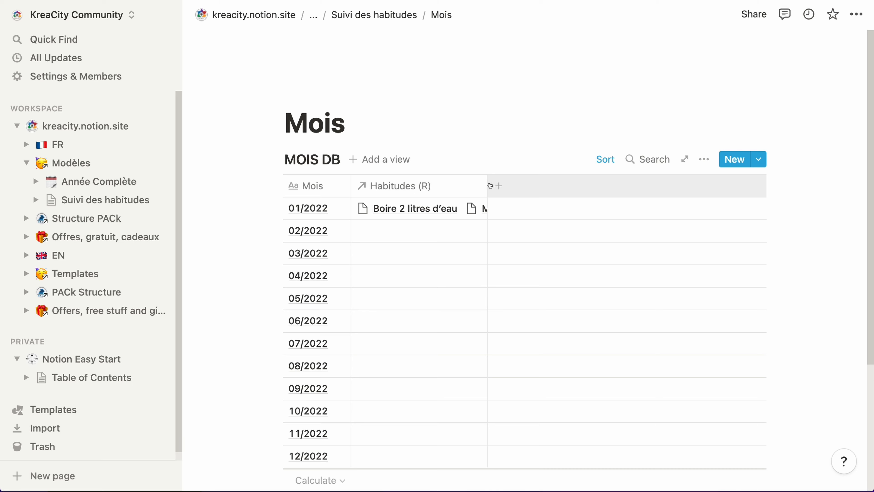
drag(490, 185, 441, 183)
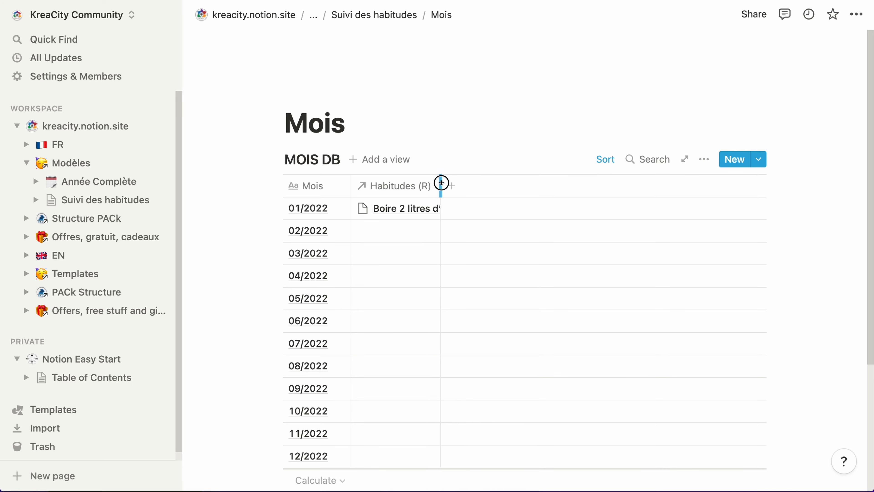
Add a rollup column named "Jours (r)" after Habitudes (R) in MOIS DB.
click(452, 185)
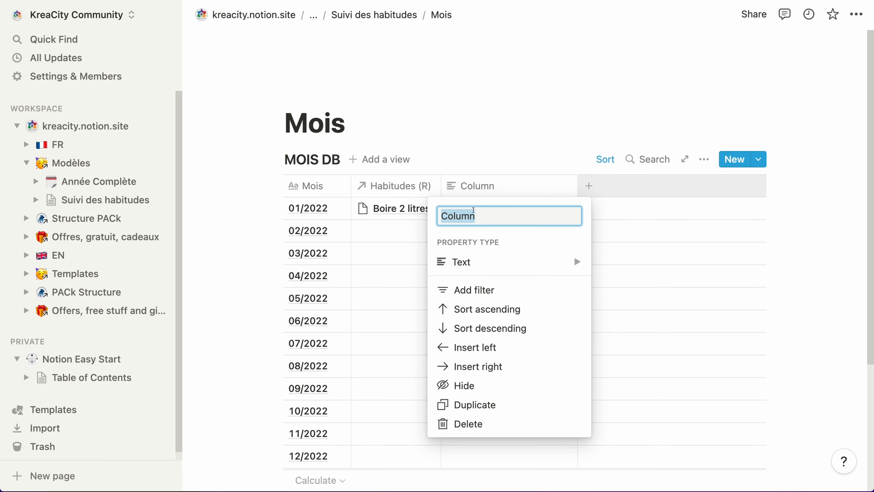
mouse_move(514, 262)
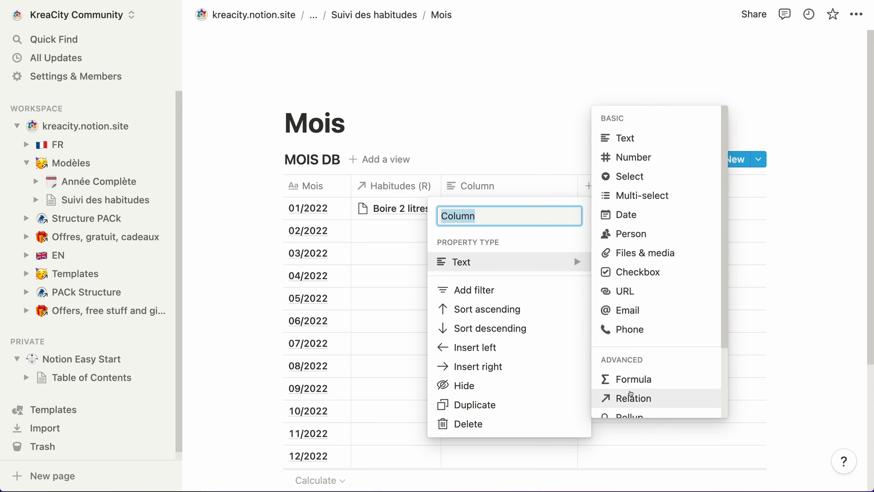
click(633, 413)
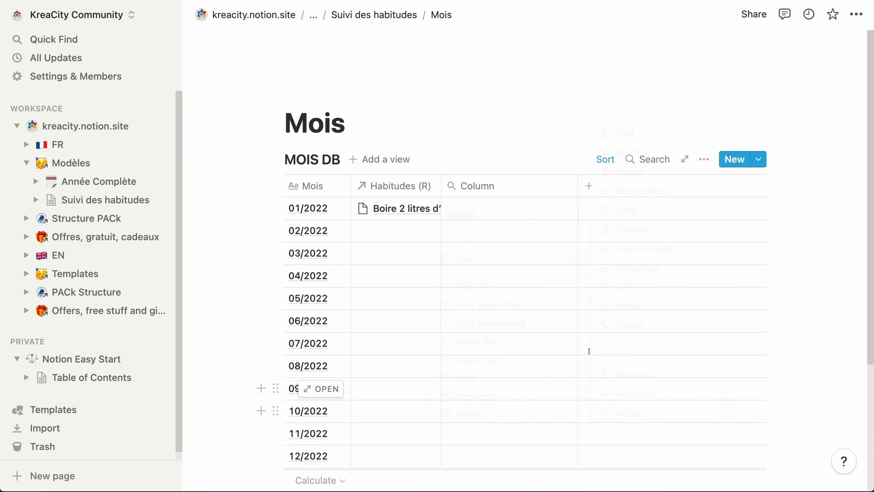
click(501, 194)
text(Jours (r)
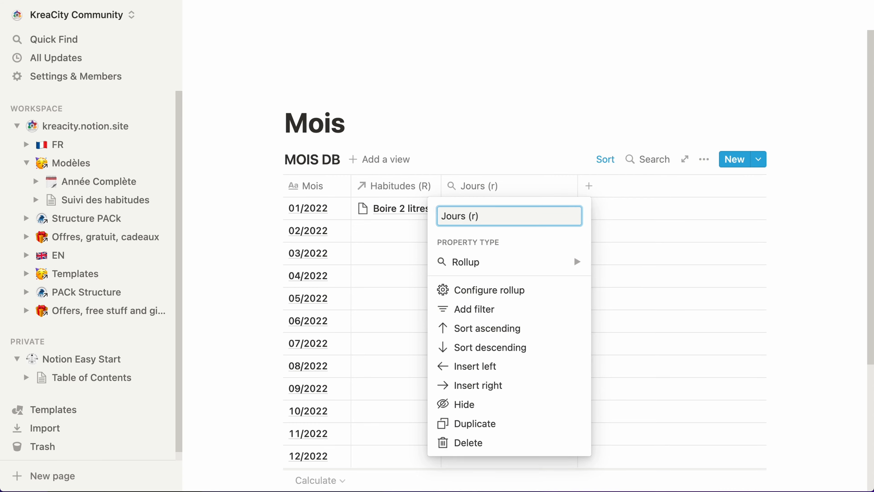
key(Return)
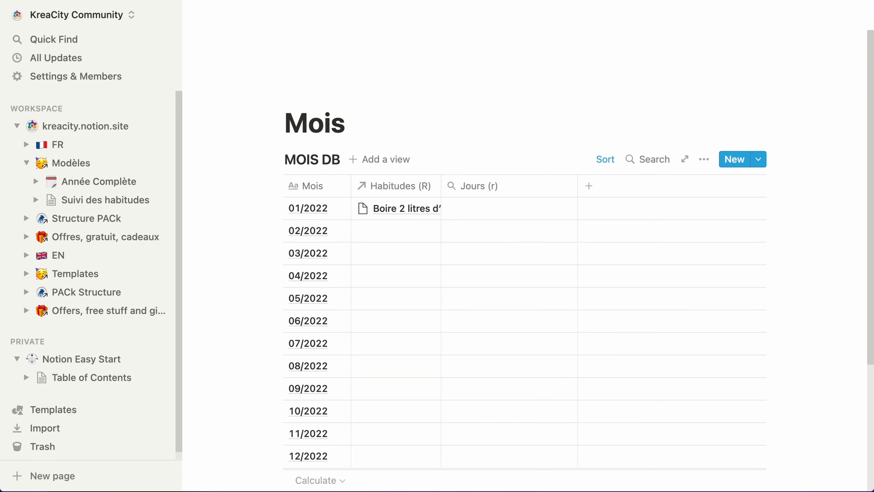
Set the Jours (r) rollup in MOIS DB to count the values of Jour through the Jours (R) relation, and narrow its column.
click(523, 217)
click(564, 217)
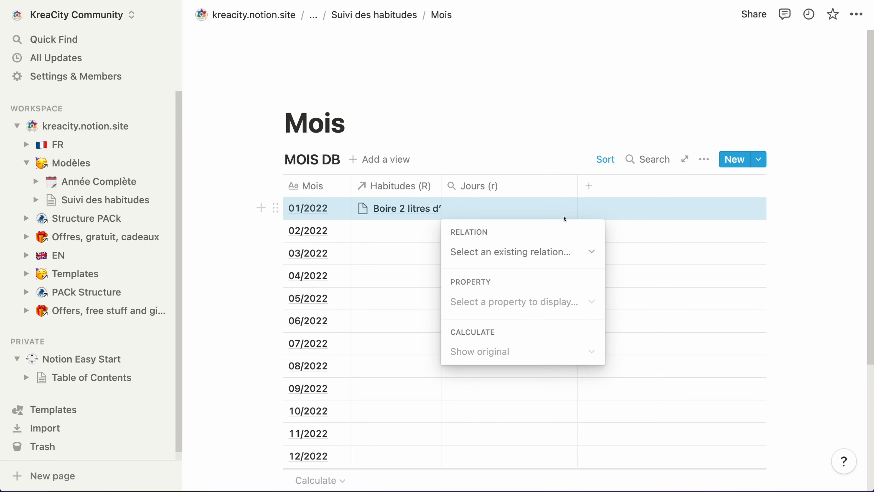
click(546, 251)
click(482, 346)
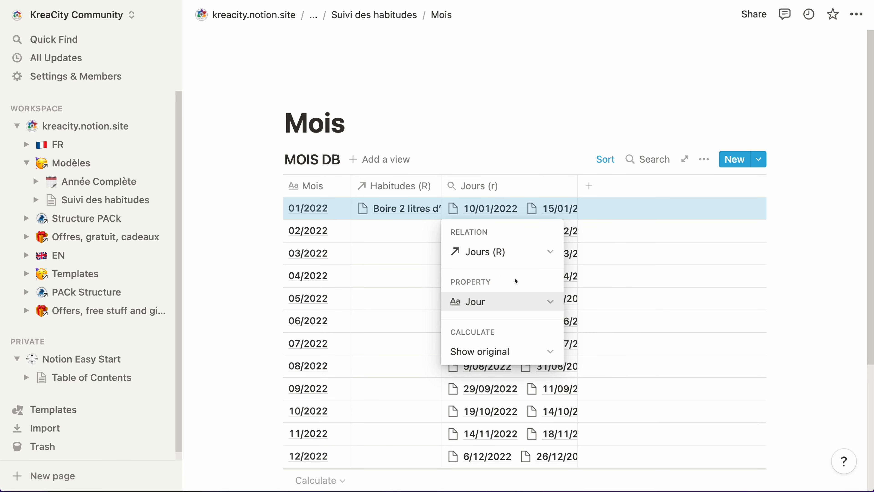
click(499, 351)
click(506, 232)
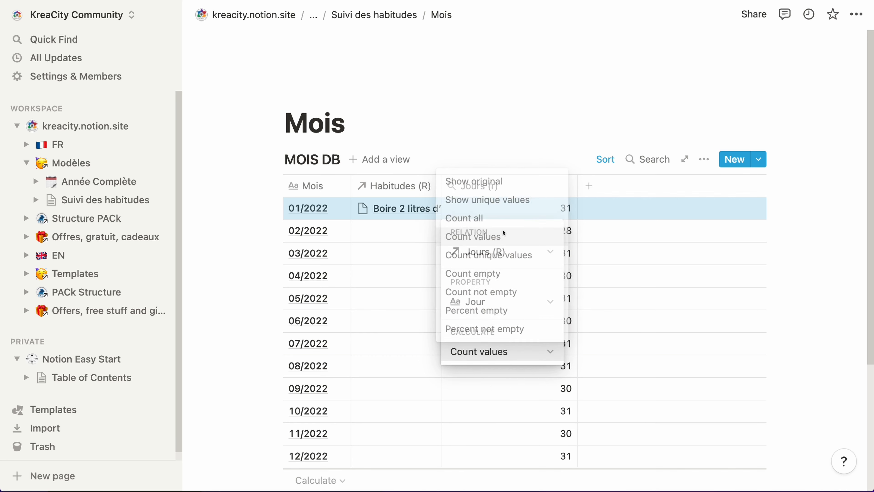
click(530, 100)
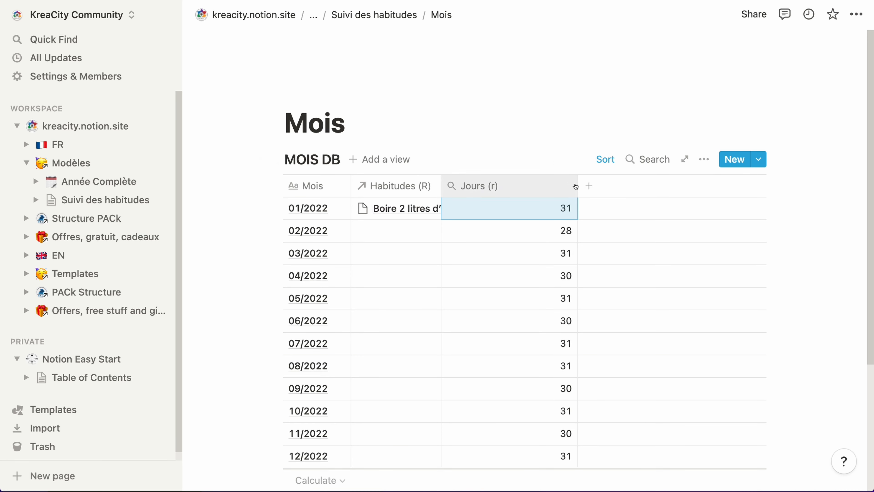
drag(576, 186, 506, 181)
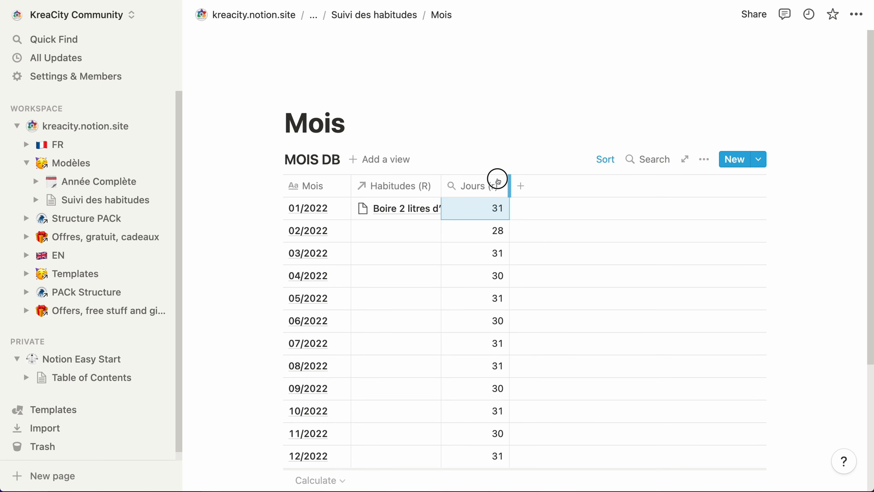
Add a rollup column named "H1% (r)" after Jours (r) in MOIS DB and narrow it.
click(521, 186)
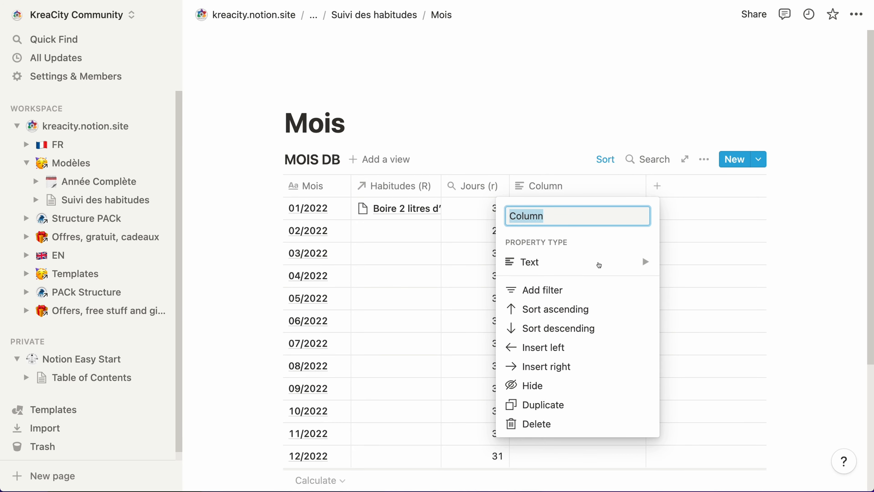
mouse_move(607, 267)
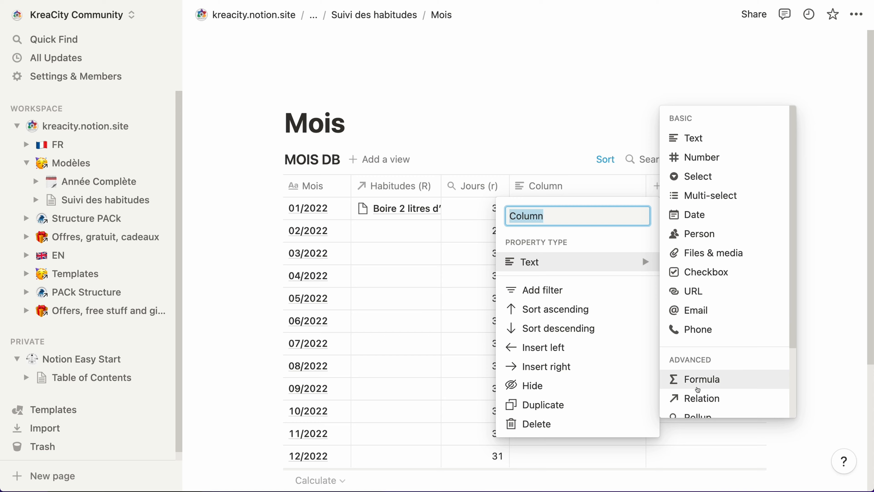
scroll(696, 396, down, 1)
click(697, 404)
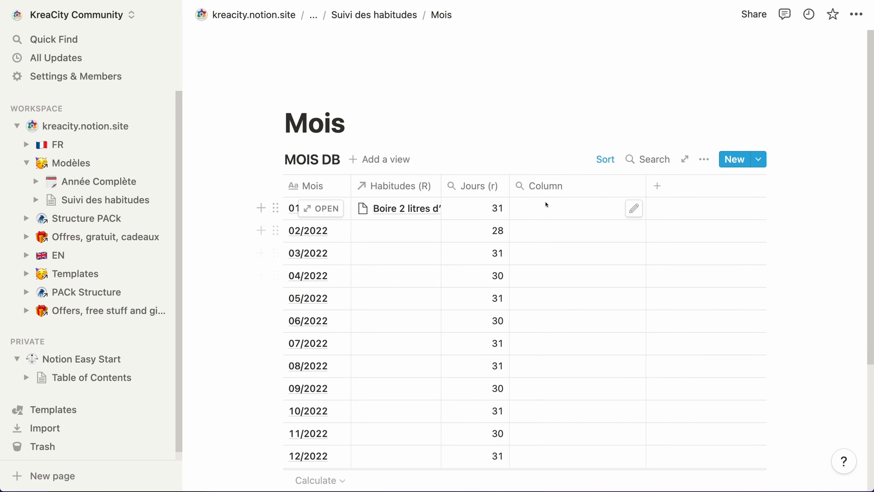
click(549, 188)
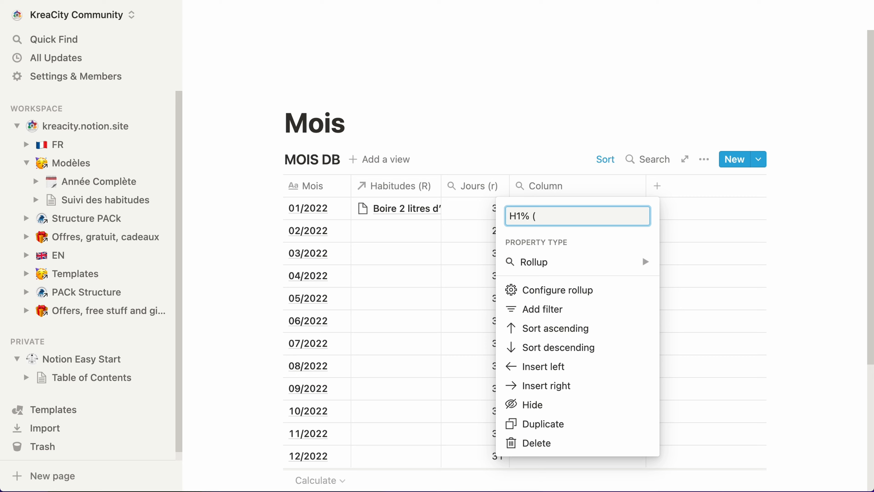
key(Return)
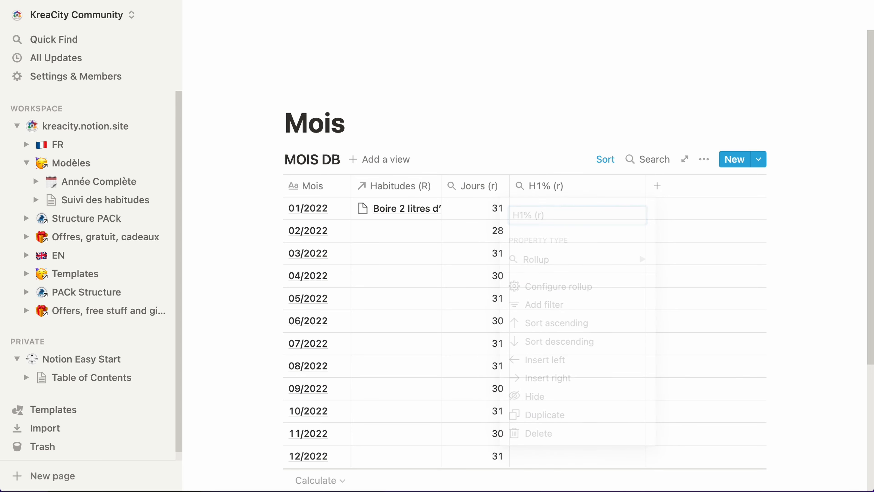
drag(646, 187, 586, 190)
Configure the H1% (r) rollup with relation Jours (R), property H1 and calculation Percent checked.
click(554, 208)
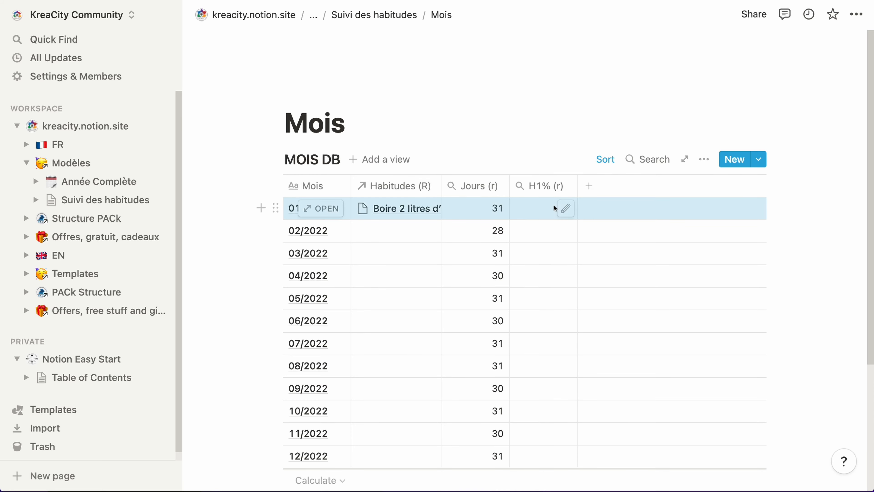
click(567, 208)
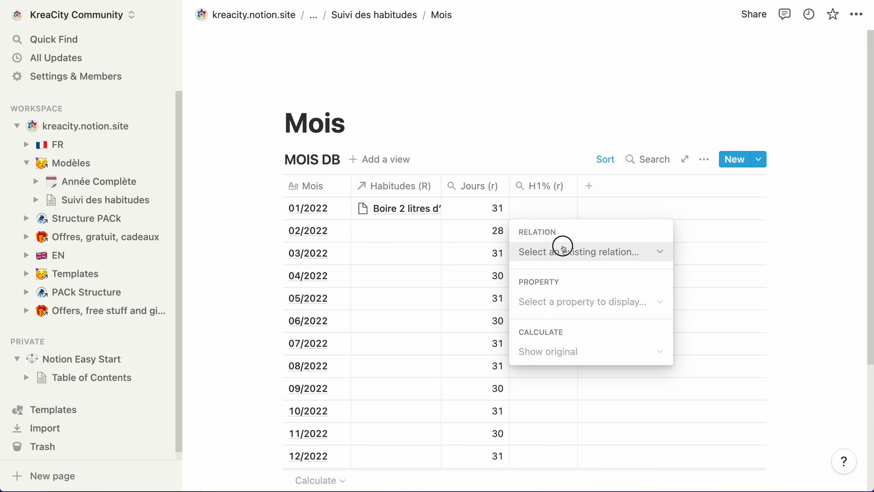
click(563, 251)
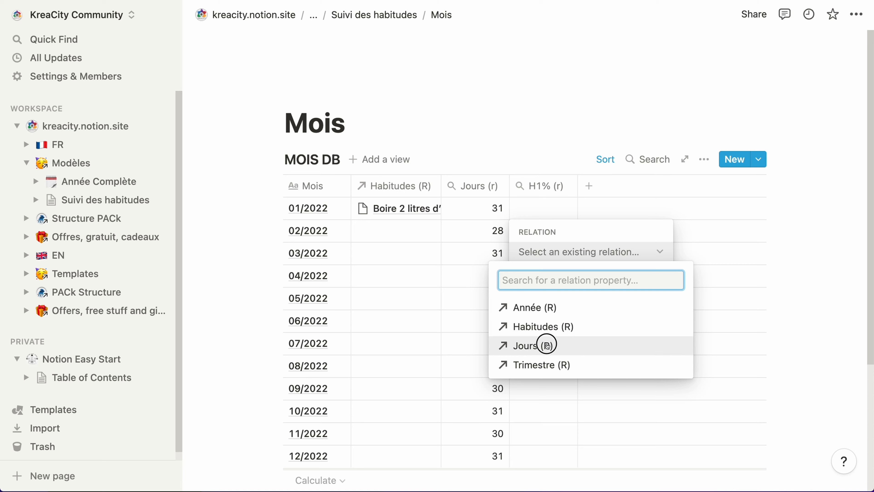
click(547, 345)
click(552, 302)
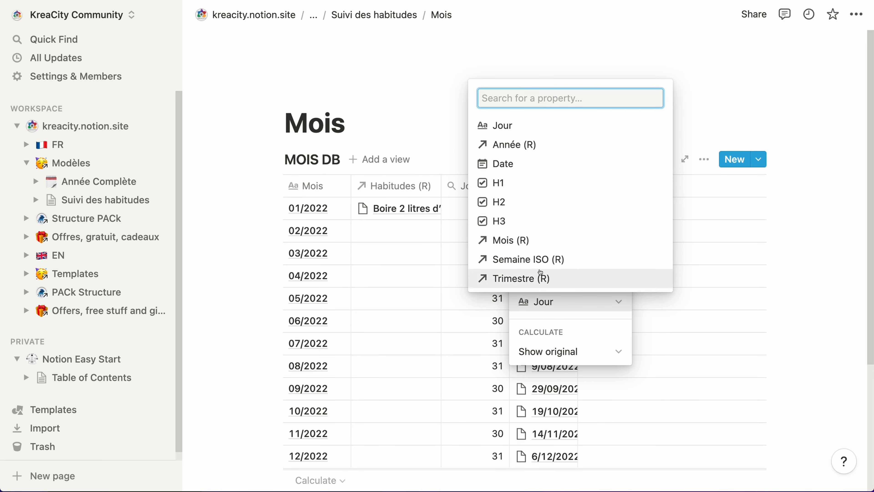
click(536, 183)
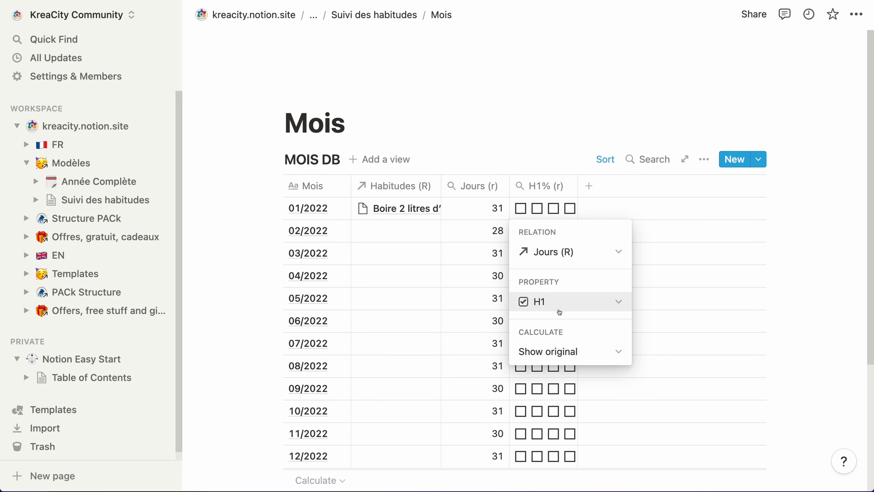
click(564, 351)
click(546, 309)
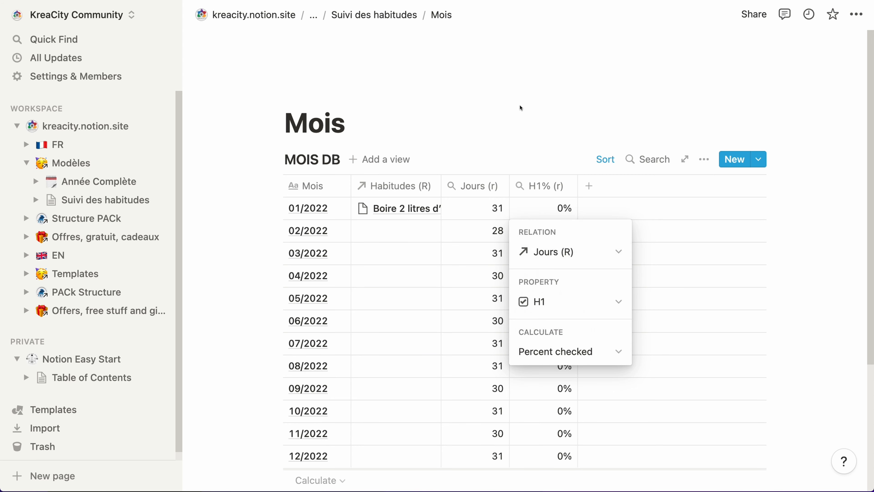
click(520, 106)
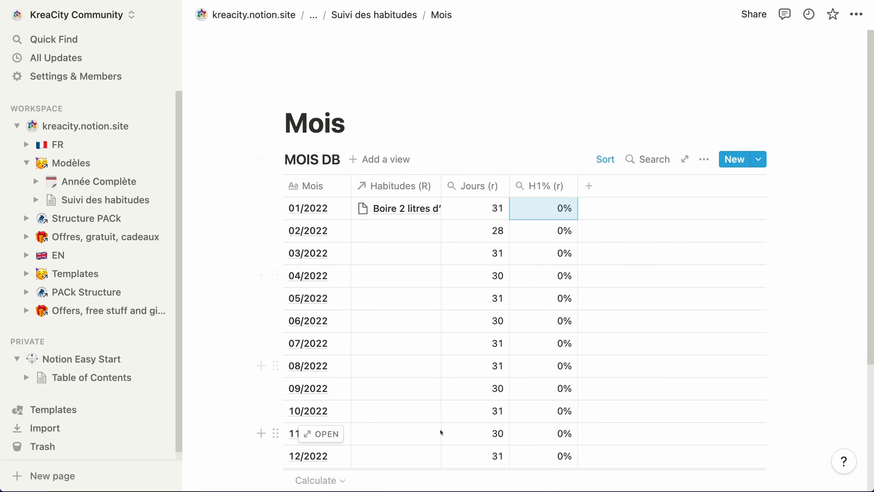
Add a formula column named "H1% (F)" after H1% (r) in MOIS DB.
mouse_move(371, 491)
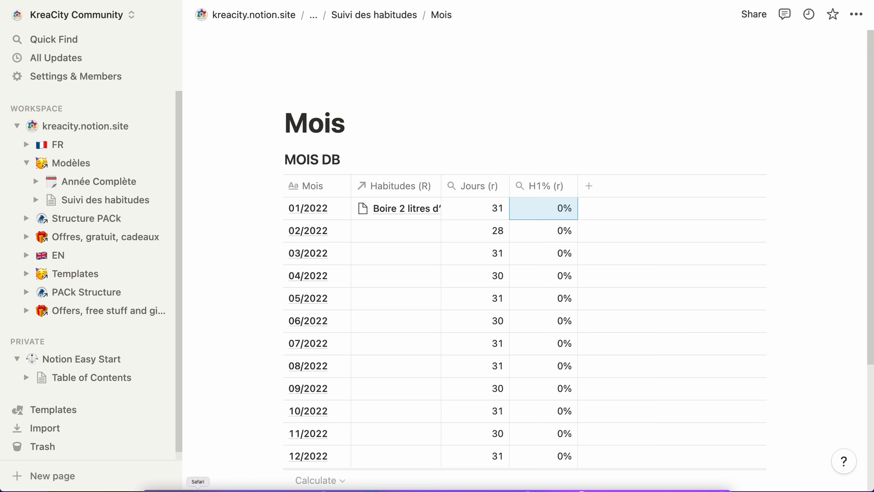
click(588, 186)
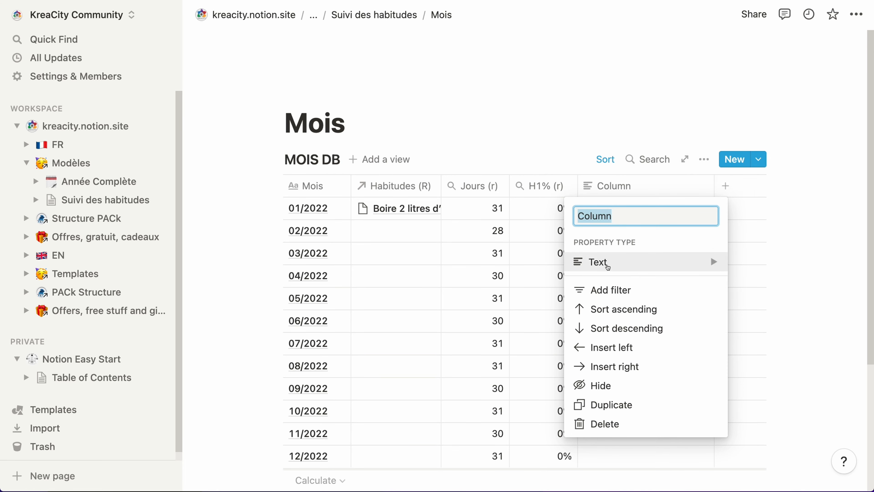
mouse_move(649, 259)
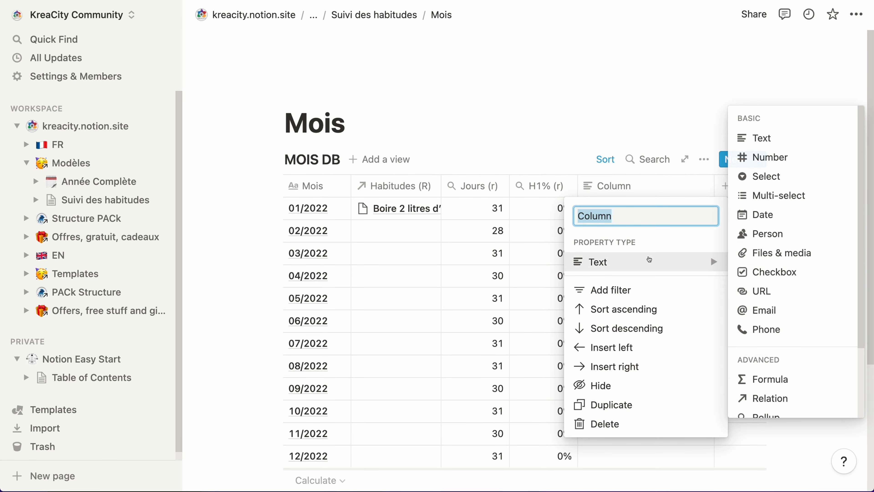
click(757, 379)
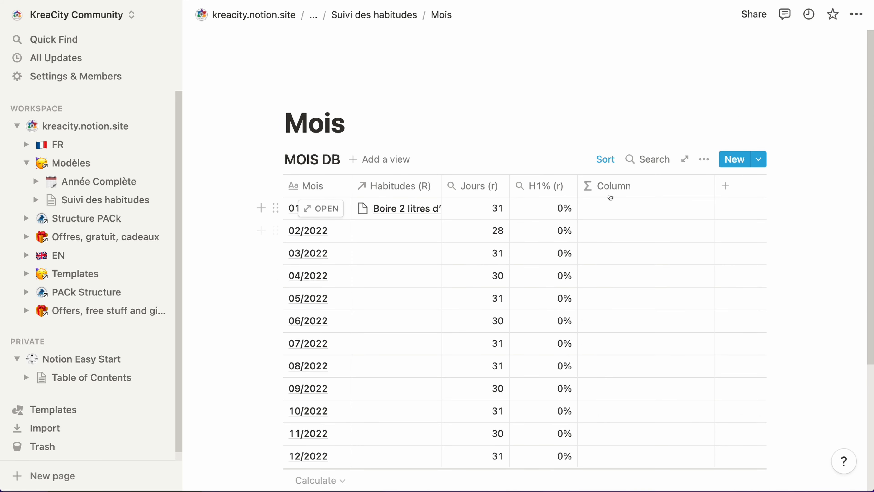
click(609, 194)
text(H)
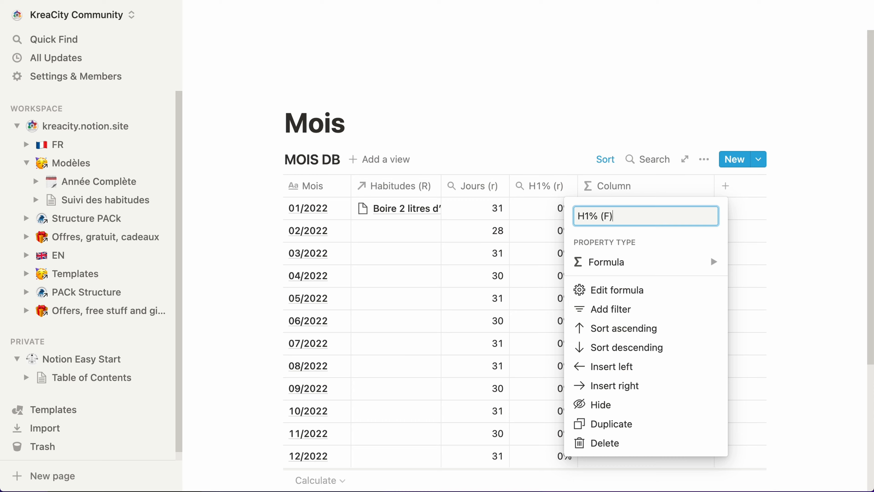
Set the formula of H1% (F) to toNumber(prop("H1% (r)")).
click(605, 289)
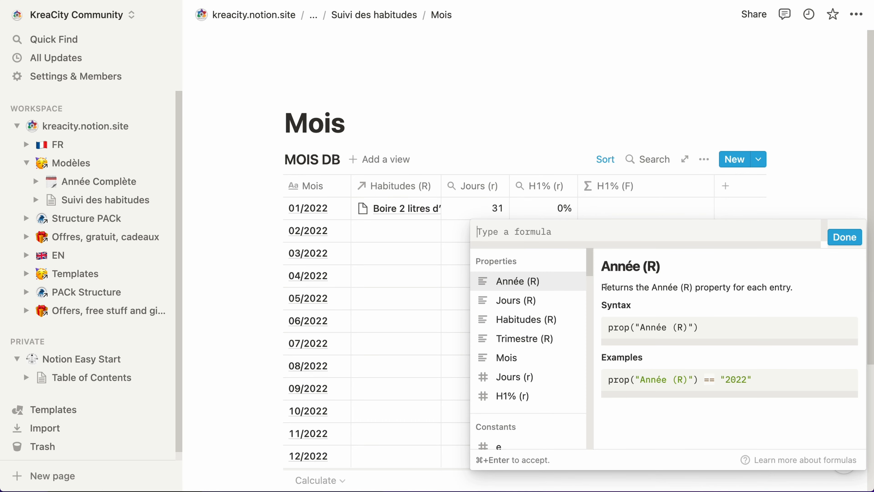
text(to)
key(Return)
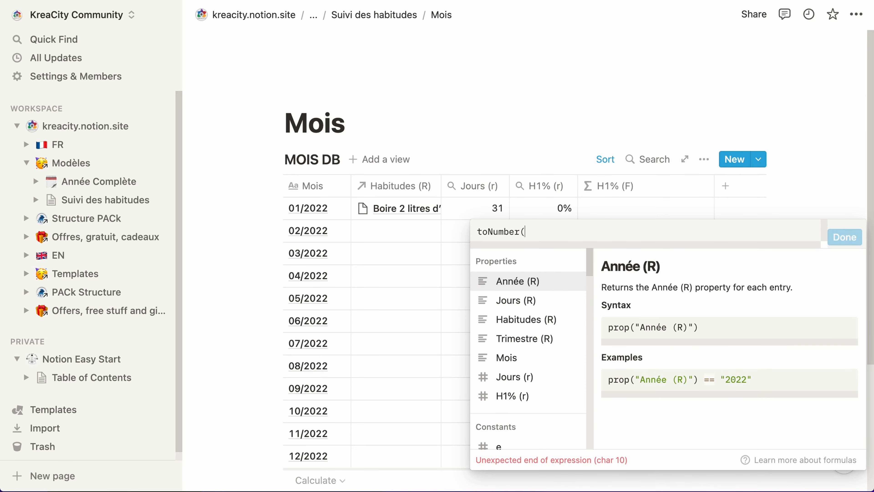
click(521, 396)
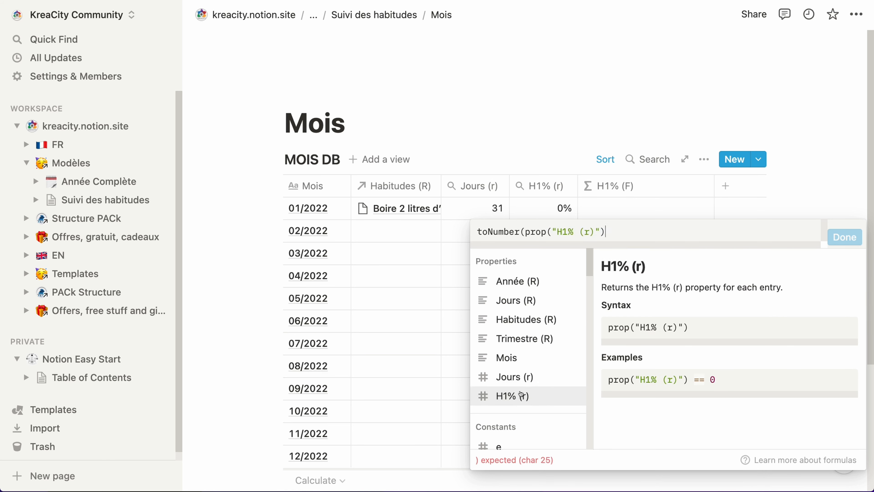
text())
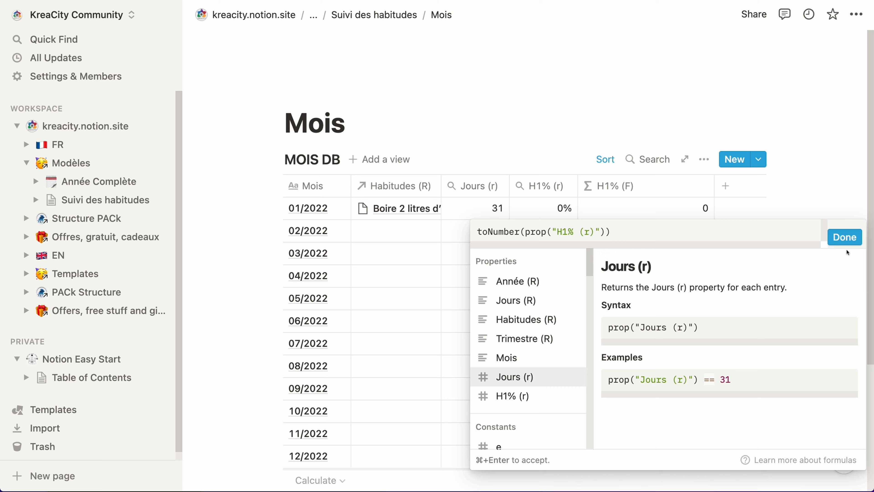
click(845, 237)
Format the H1% (F) values as Percent and narrow the column to fit its heading.
click(589, 209)
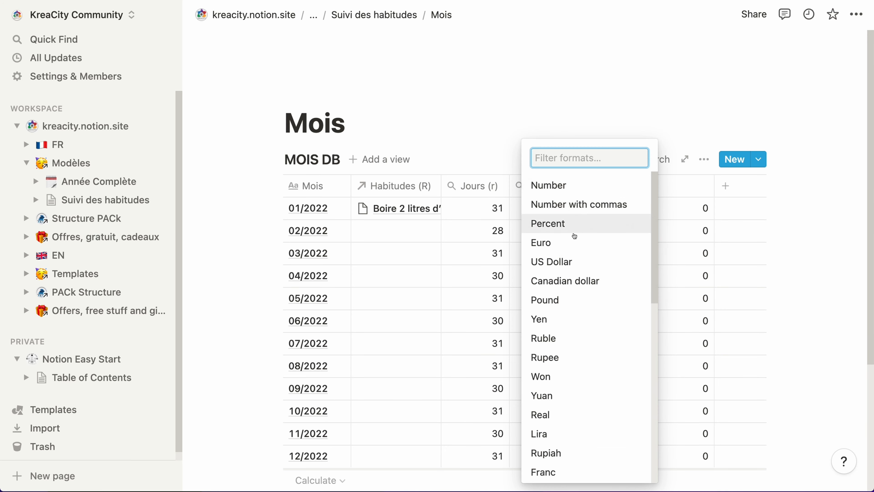
click(590, 223)
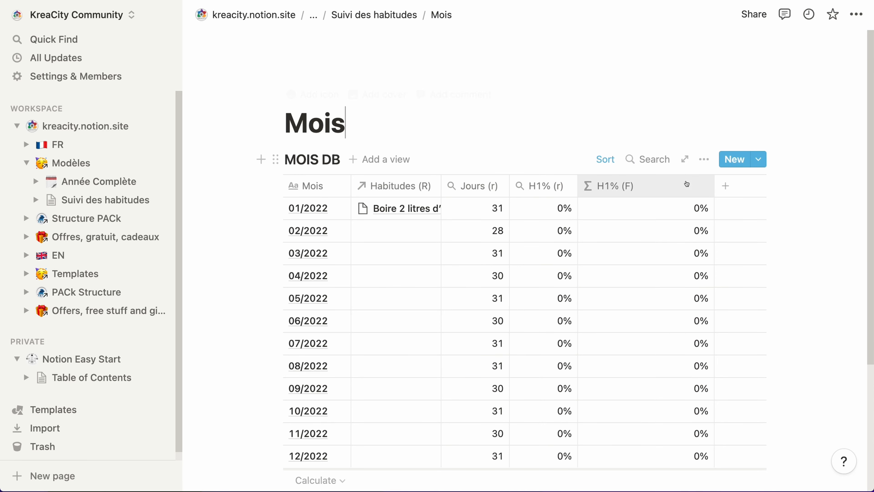
drag(714, 186, 627, 184)
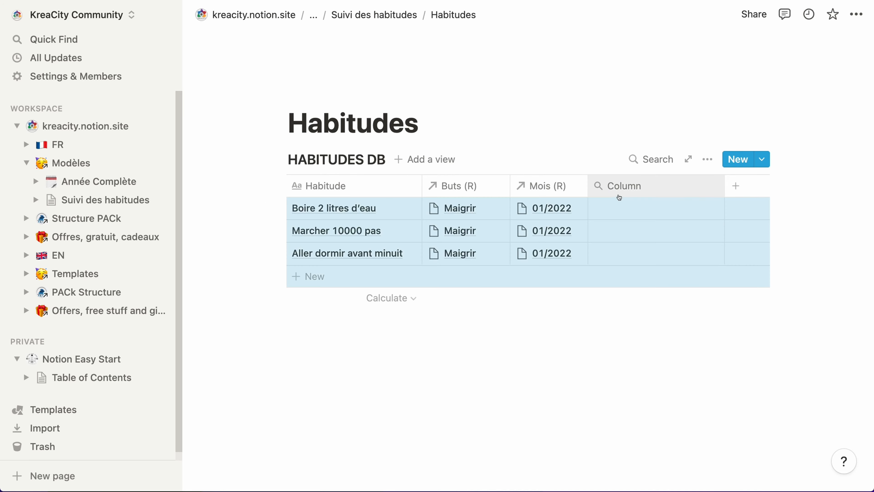
Name the new rollup column of HABITUDES DB "H1 (r)" and set it to the Average of H1% (F) through Mois (R).
click(619, 191)
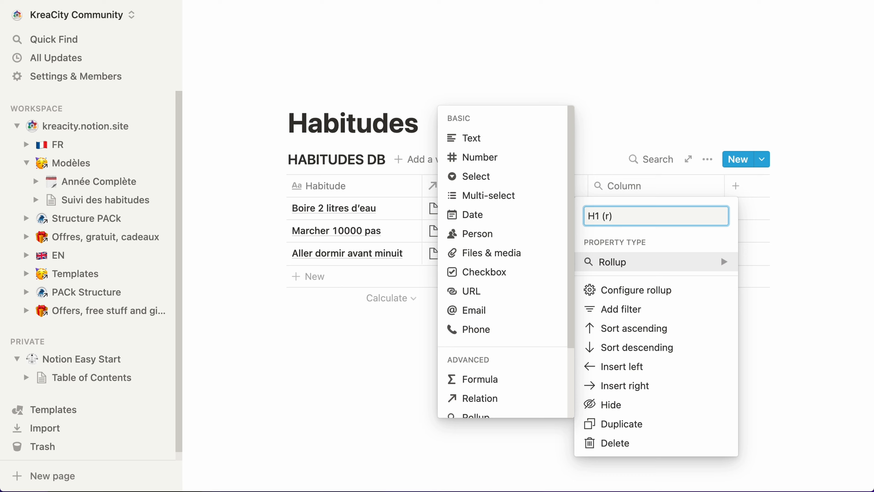
text(H1 (r))
click(649, 293)
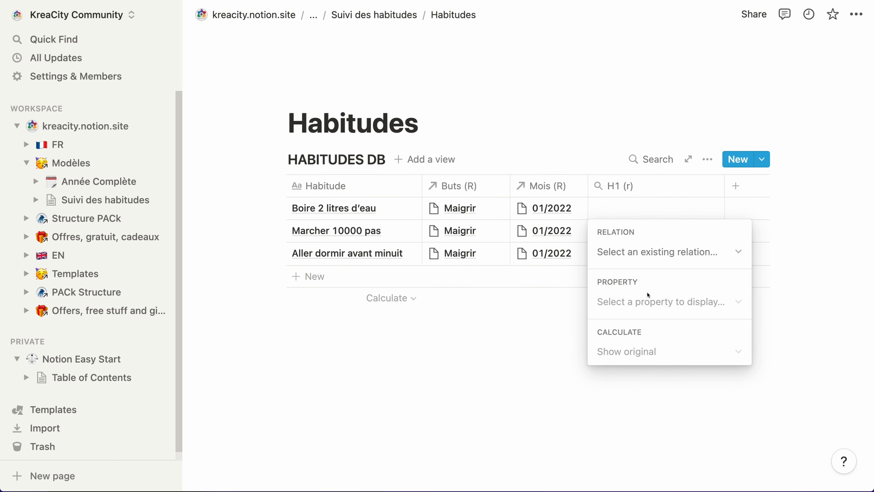
click(651, 263)
click(634, 326)
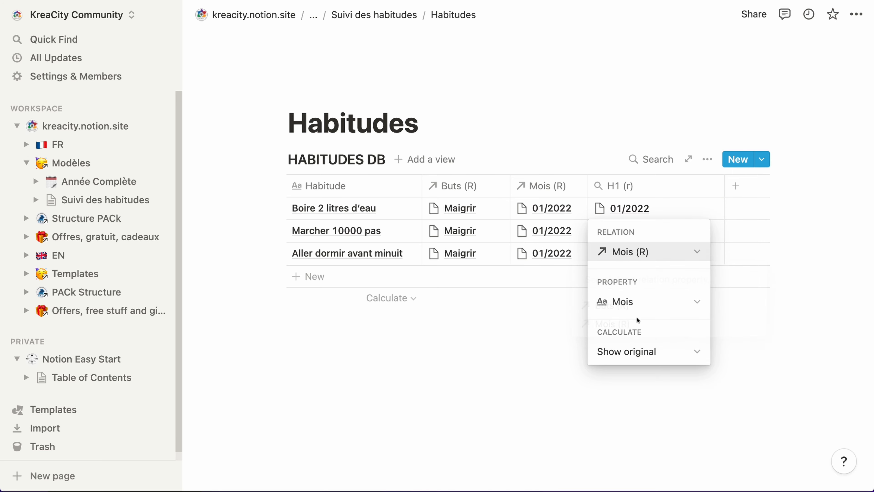
click(642, 302)
click(622, 393)
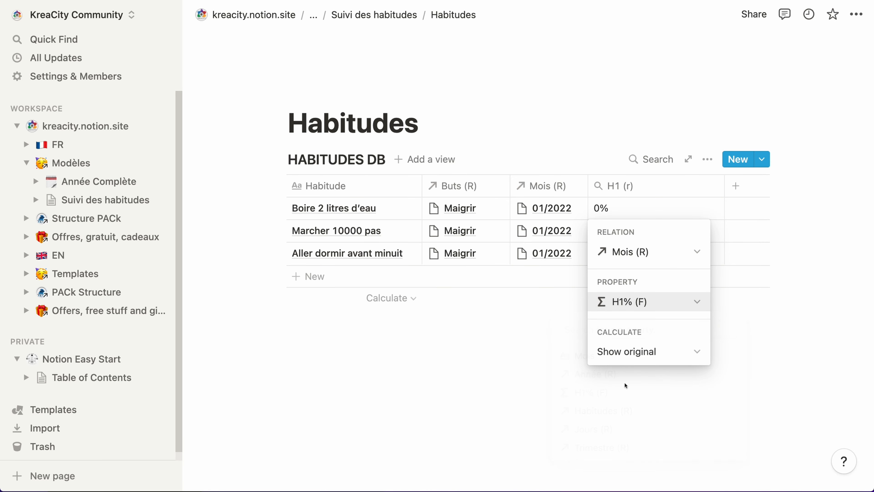
click(633, 353)
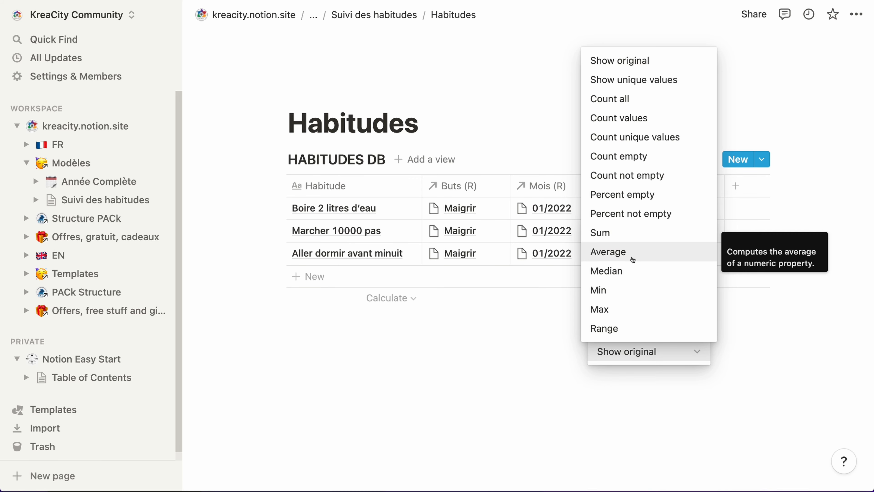
click(628, 254)
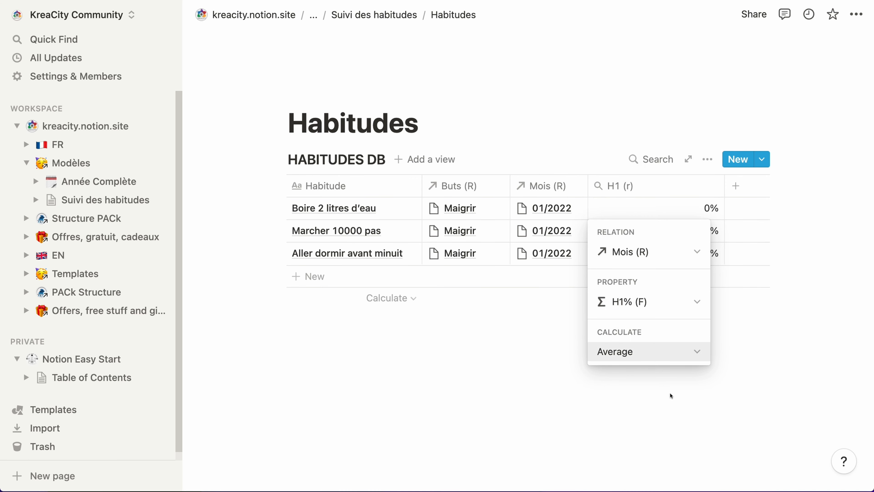
Narrow the H1 (r) column of HABITUDES DB to about half its width.
click(678, 403)
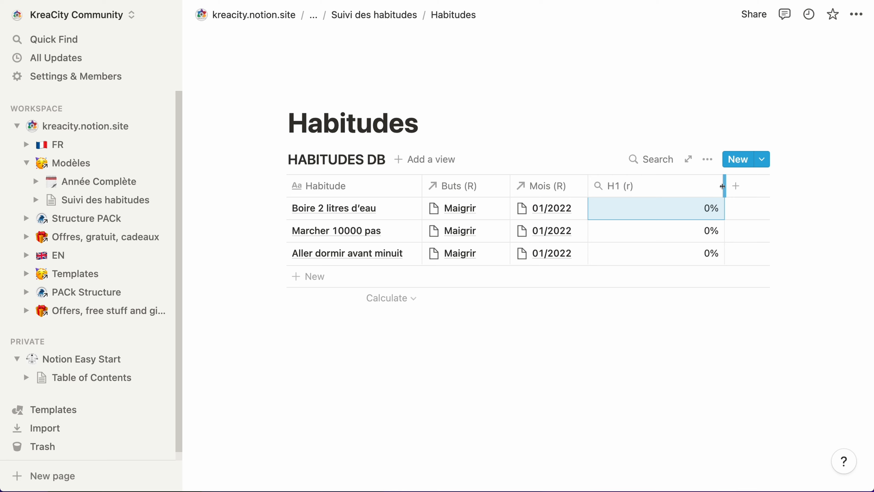
drag(724, 183, 632, 188)
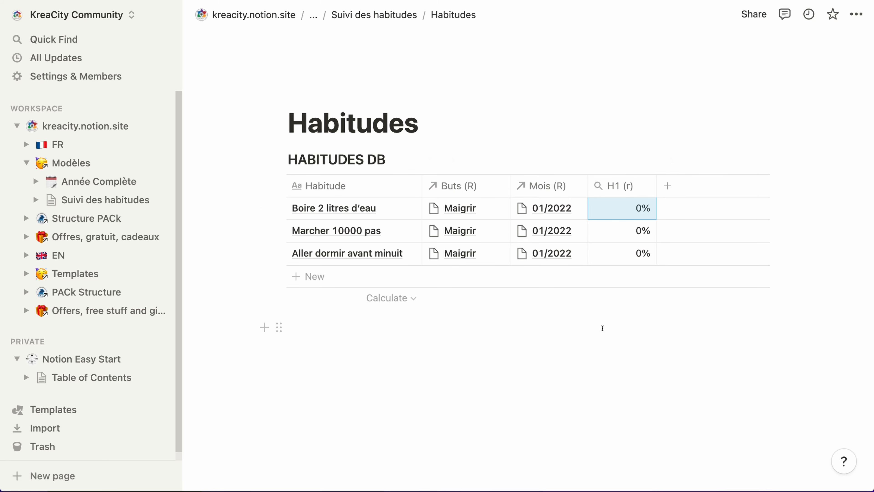
click(593, 324)
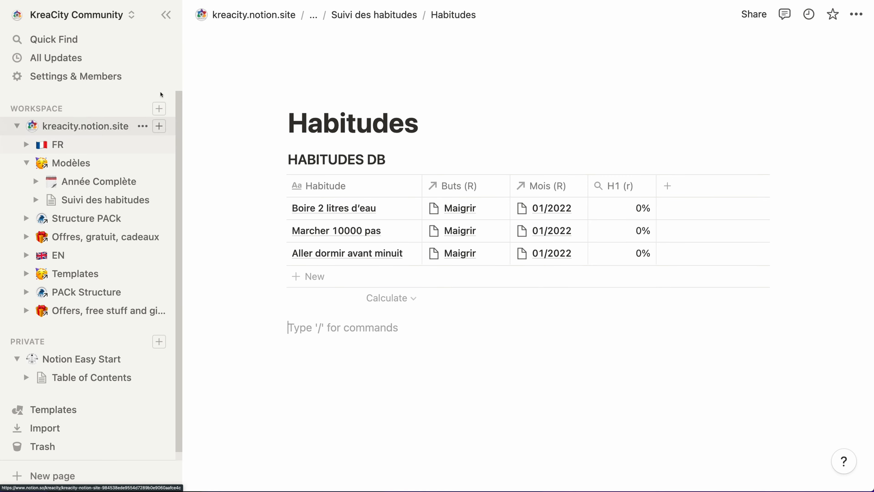
On the Jours page, tick H1 for about half the January 2022 days, including 1, 2, 4, 5, 7, 9, 10, 13 and 14 January.
click(347, 21)
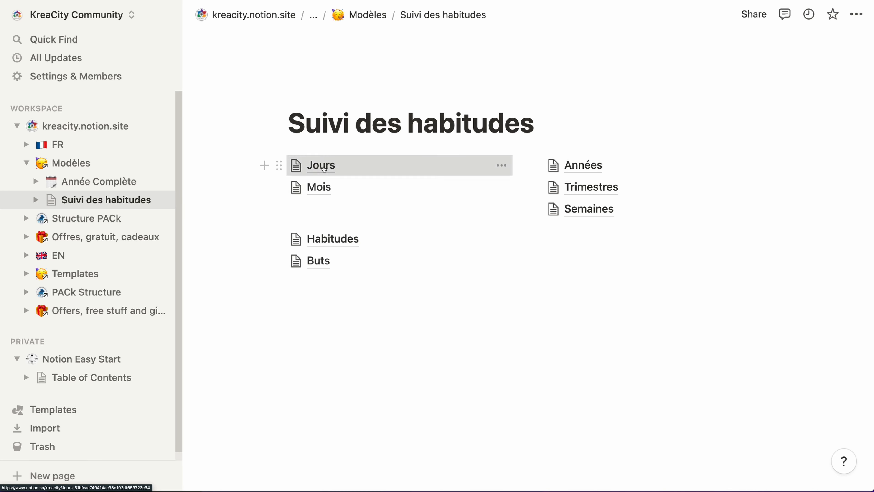
click(350, 165)
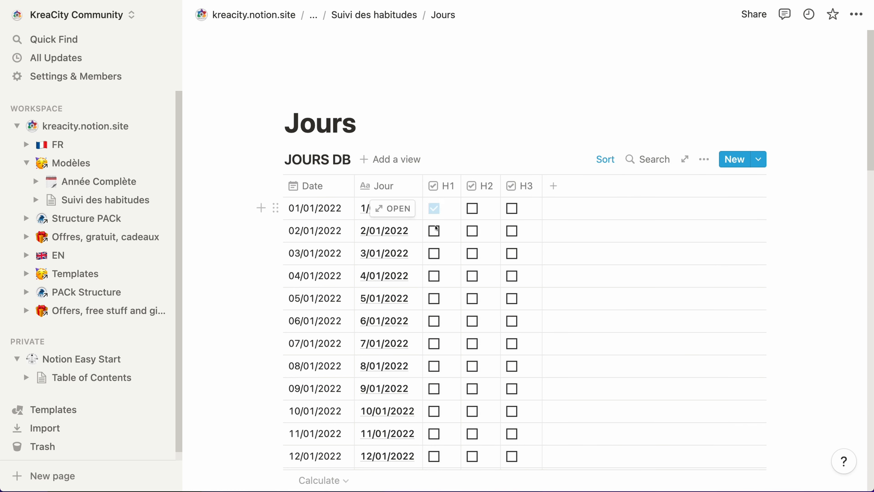
click(435, 229)
click(434, 276)
click(435, 299)
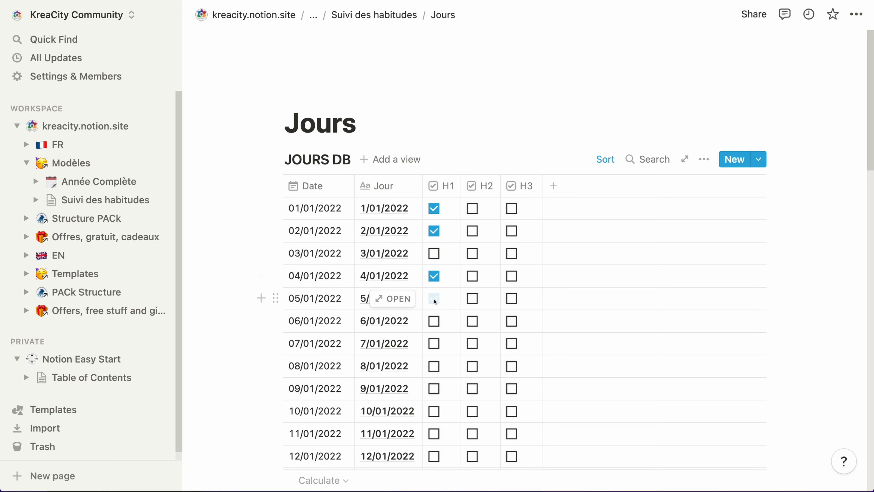
click(434, 344)
click(434, 388)
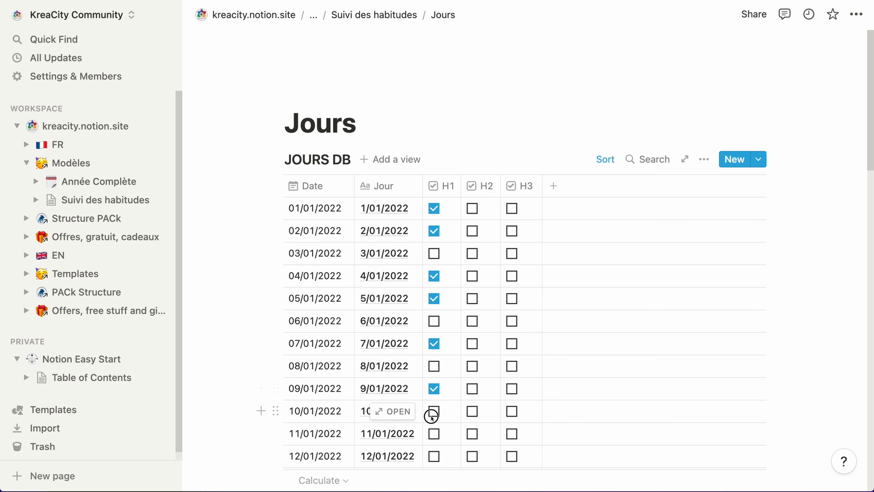
scroll(435, 422, down, 5)
click(434, 380)
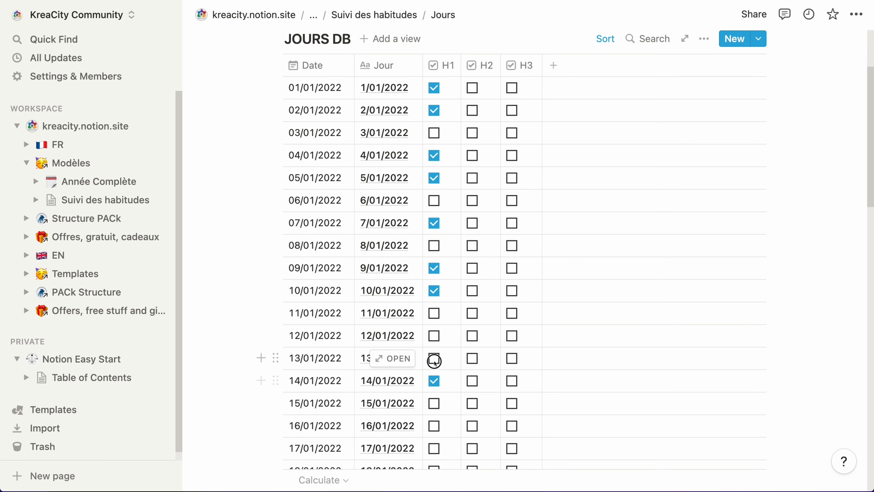
click(434, 358)
scroll(432, 433, down, 1)
click(433, 407)
click(434, 451)
scroll(434, 448, down, 5)
click(434, 420)
click(434, 398)
scroll(434, 421, down, 2)
click(433, 422)
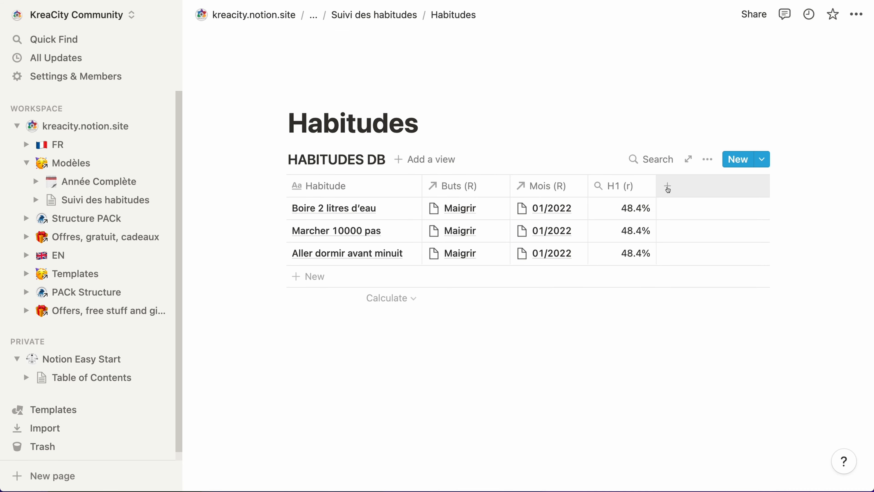
Add a Select column named "H" after H1 (r) in HABITUDES DB.
click(667, 188)
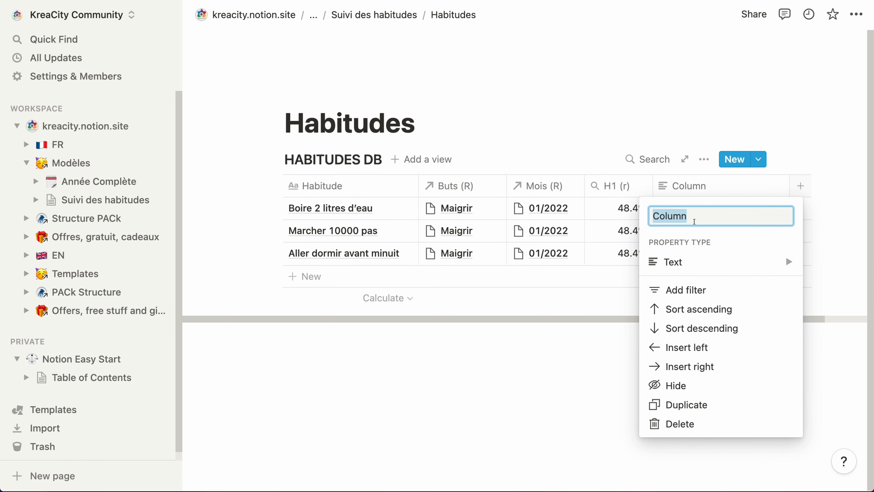
mouse_move(722, 270)
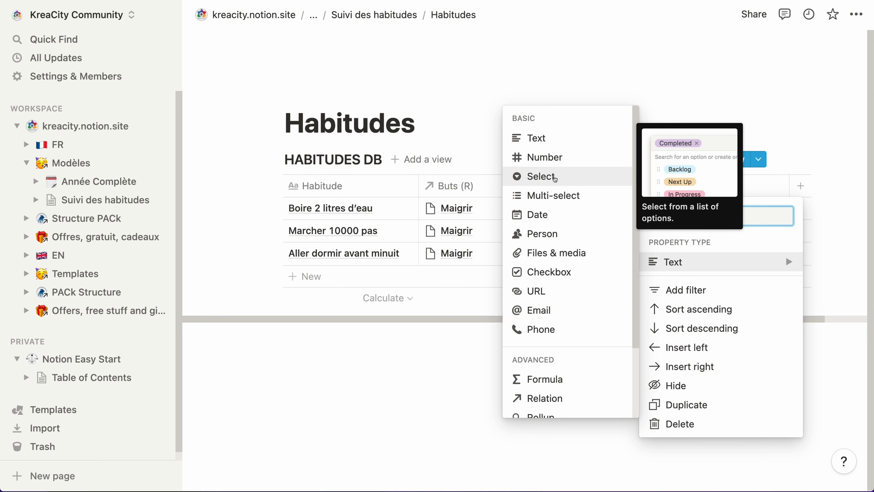
click(554, 177)
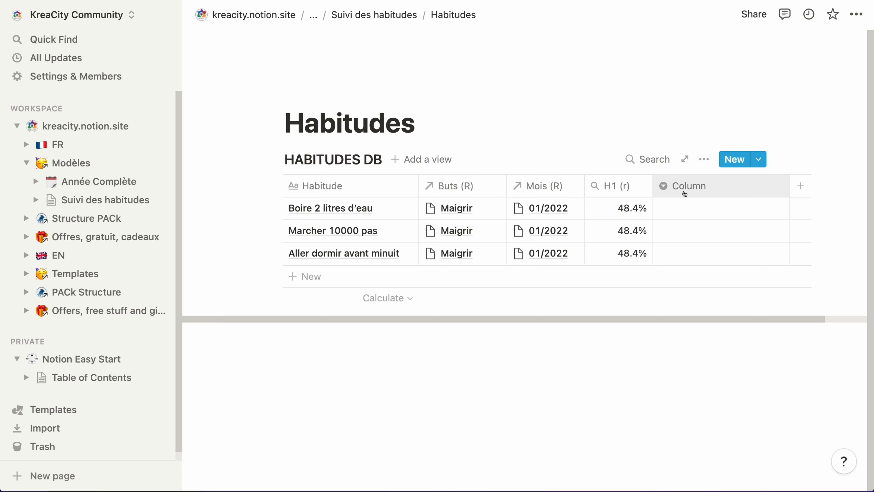
click(684, 194)
mouse_move(689, 259)
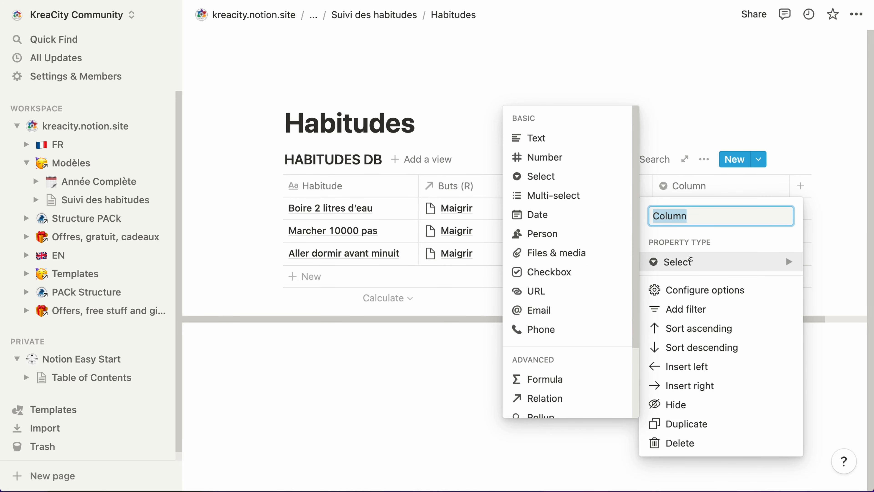
click(674, 107)
click(689, 182)
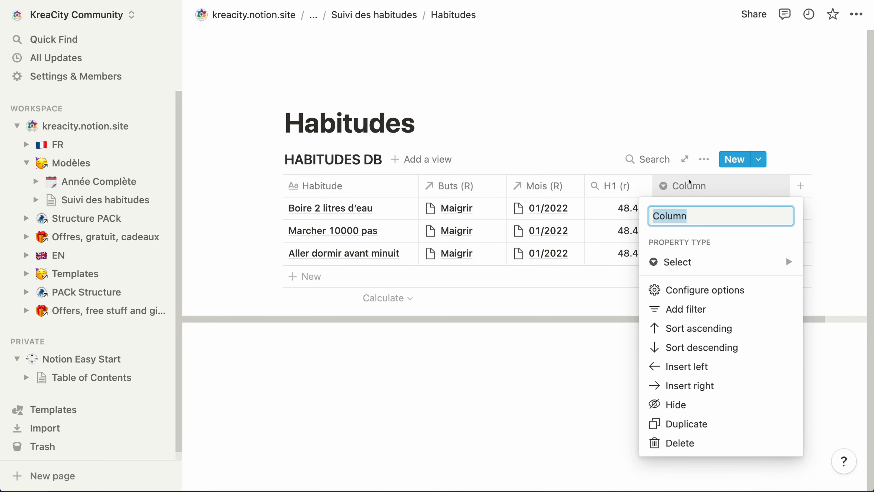
text(H)
key(Return)
Create the H options H1, H2 and H3 and assign them in order to the three habits.
click(685, 207)
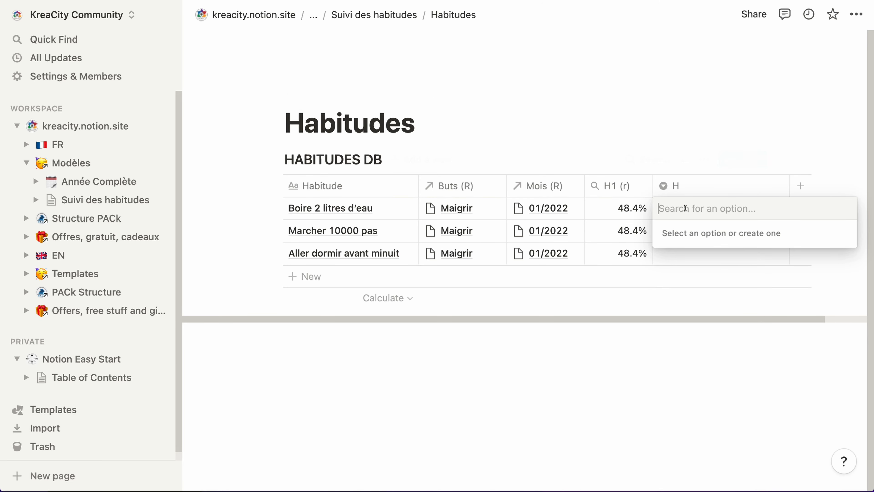
text(H1)
key(Return)
key(Down)
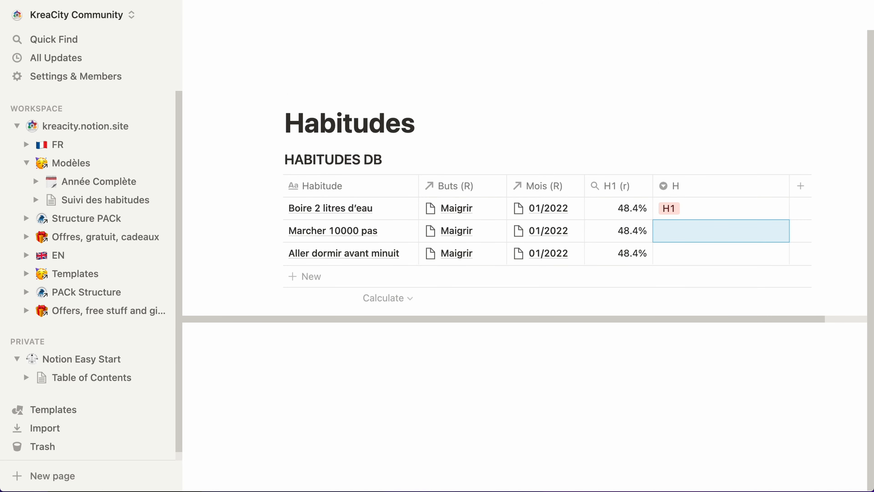
text(H2)
key(Return)
key(Down)
text(H3)
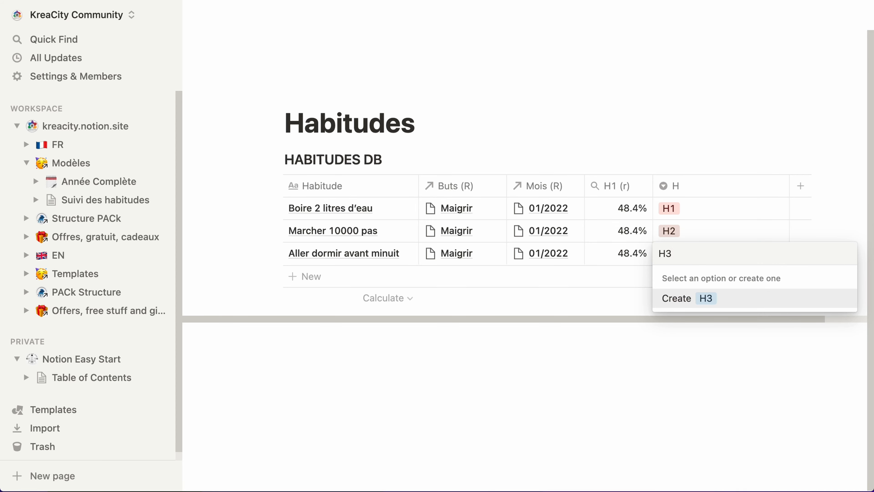
key(Return)
Colour the H options: H1 Brown, H2 Orange and H3 Yellow.
click(773, 214)
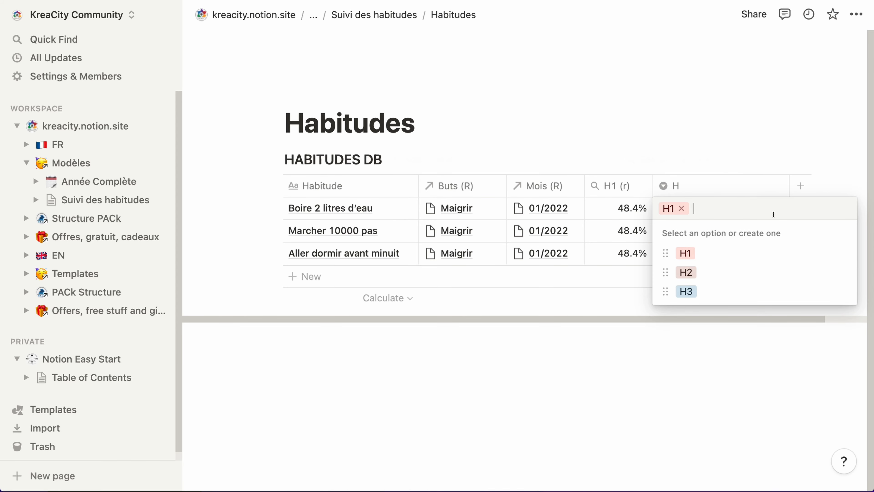
click(841, 254)
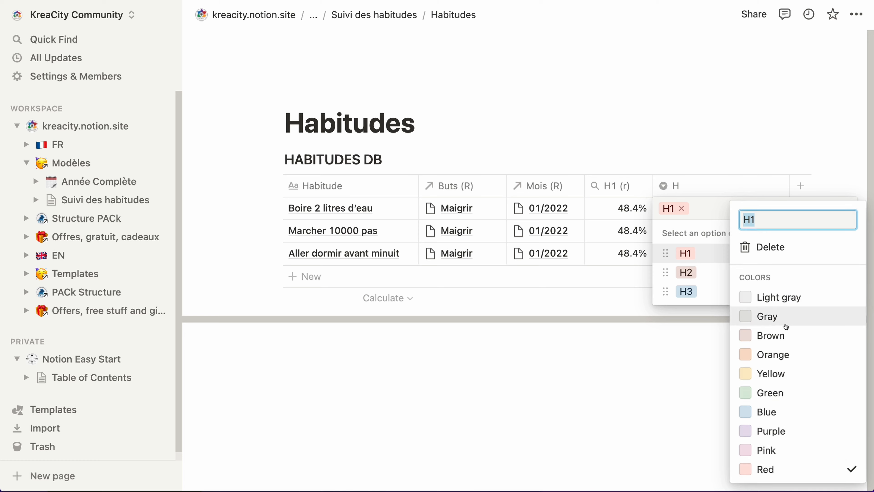
click(785, 341)
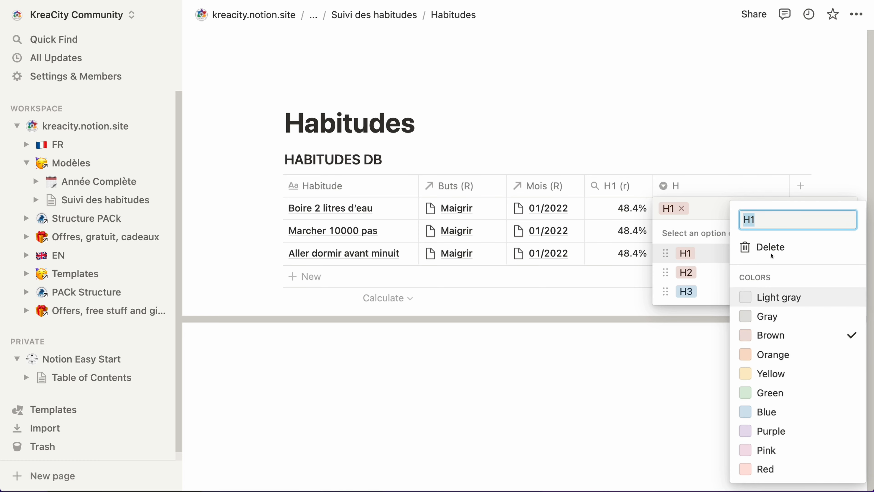
click(768, 166)
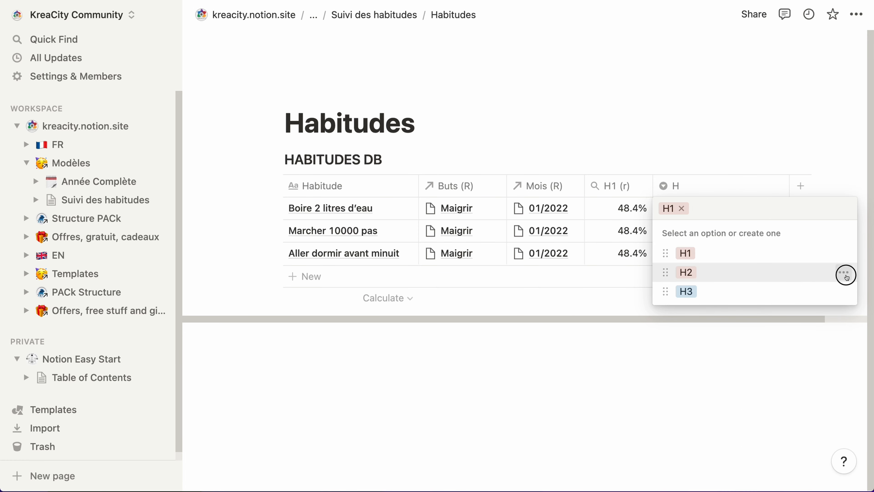
click(846, 274)
click(795, 360)
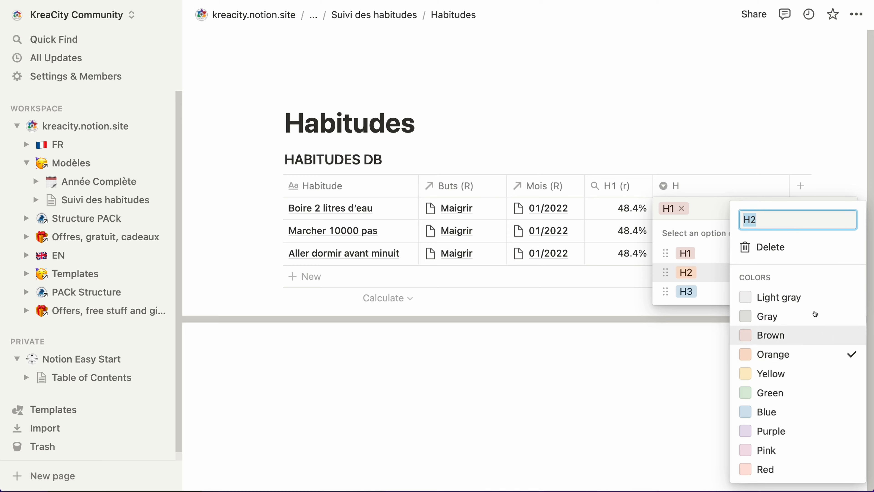
click(720, 272)
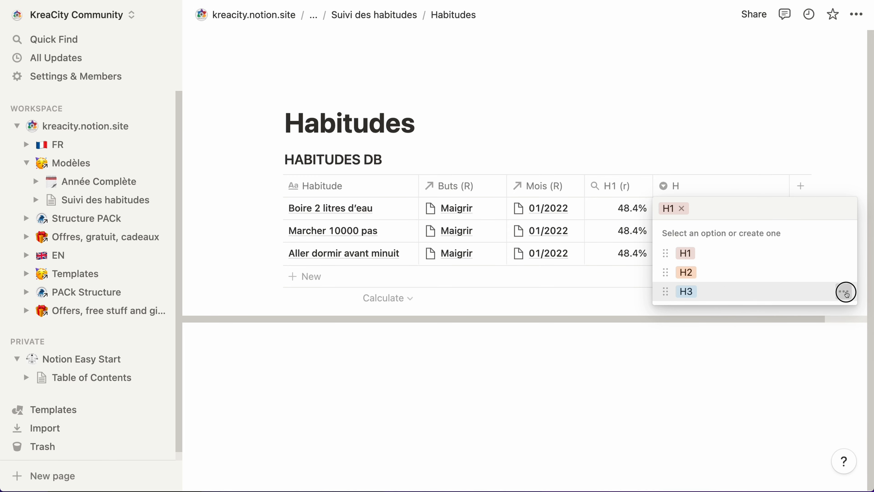
click(846, 292)
click(801, 373)
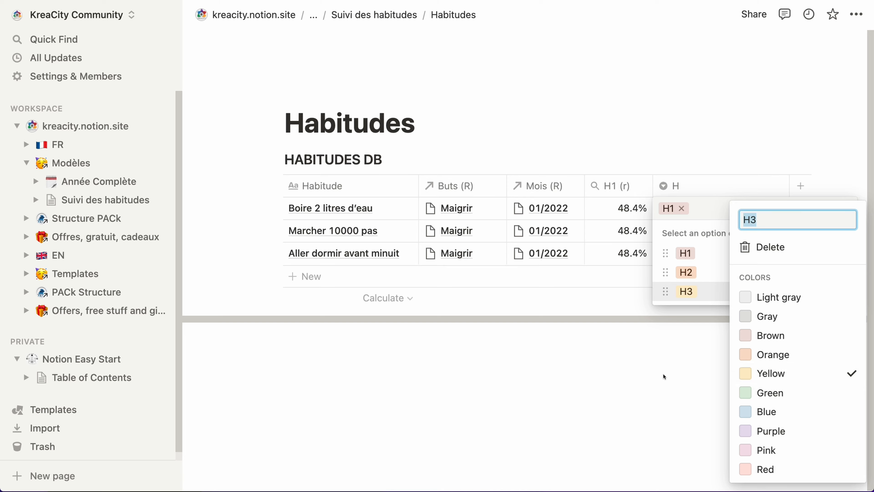
click(665, 375)
click(669, 367)
click(487, 50)
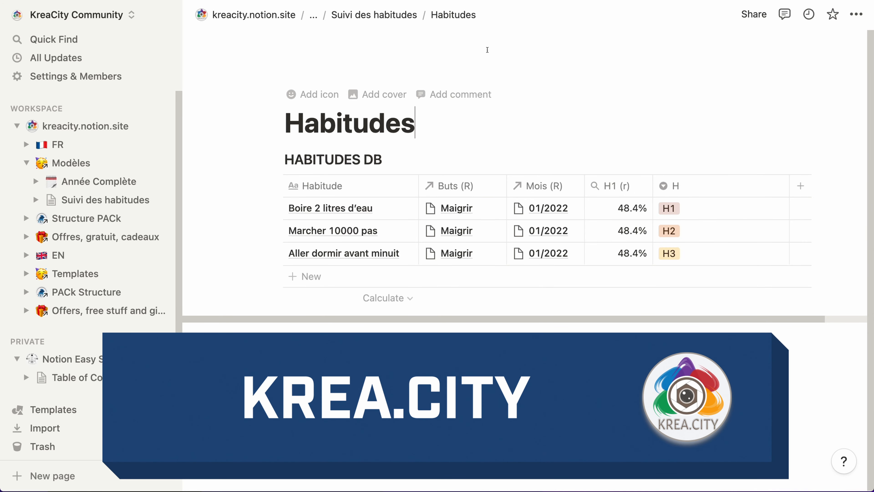
Move the H column between Habitude and Buts (R) and narrow it to fit its tags.
drag(671, 186, 467, 189)
right_click(468, 194)
click(450, 325)
click(451, 325)
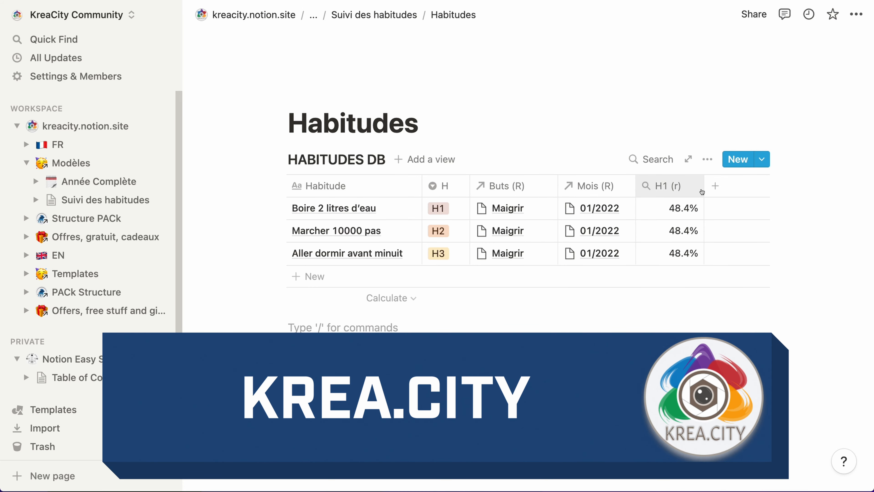
Hide the sidebar and set the Habitudes page to small text and full width.
click(171, 15)
click(853, 17)
click(839, 112)
click(839, 131)
click(505, 283)
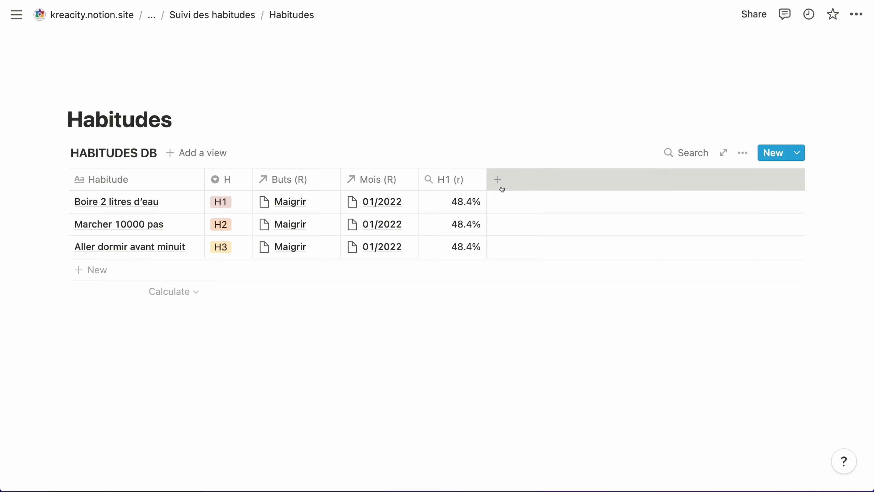
Add a Formula column named "Résultat" after H1 (r) in HABITUDES DB.
click(501, 186)
mouse_move(516, 261)
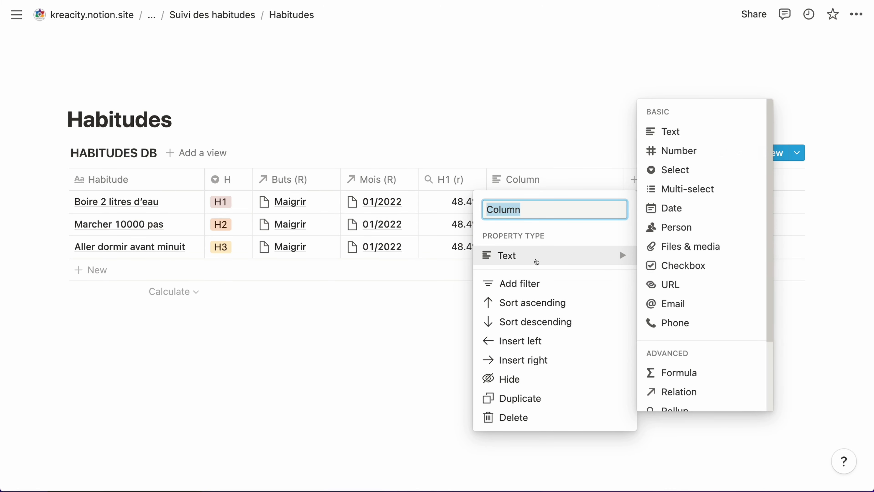
click(721, 376)
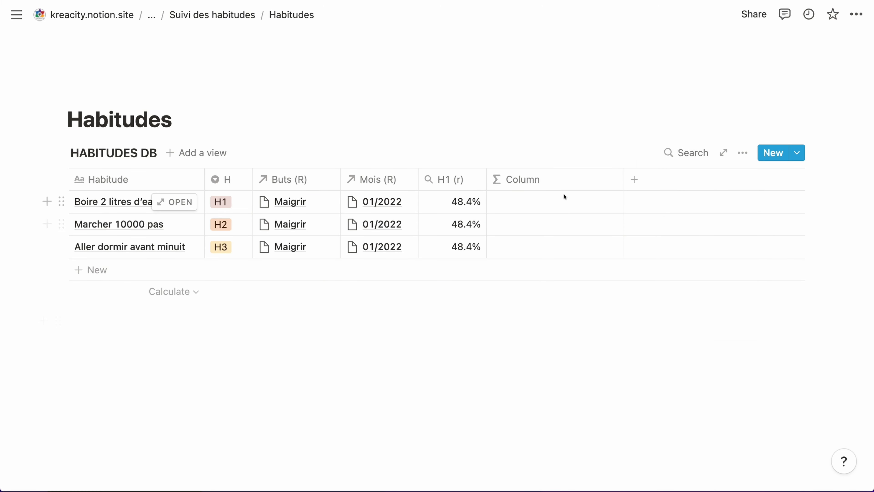
click(553, 182)
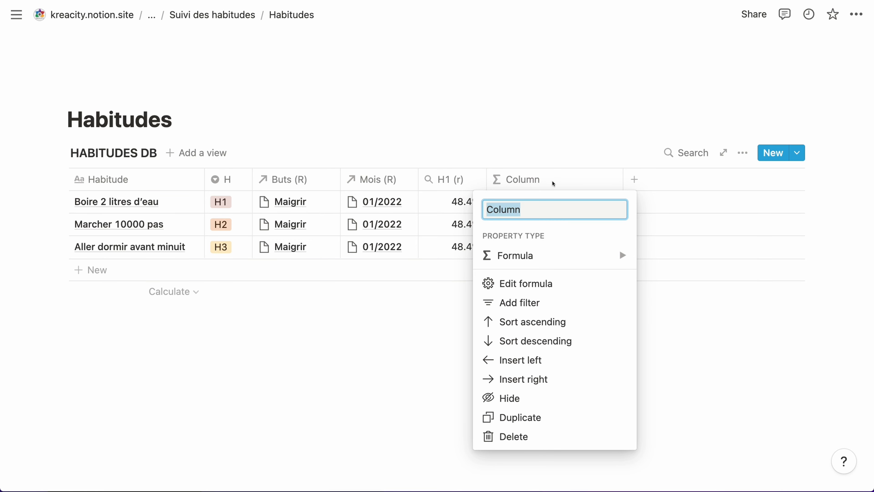
text(Res)
key(BackSpace)
key(BackSpace)
text(&)
key(BackSpace)
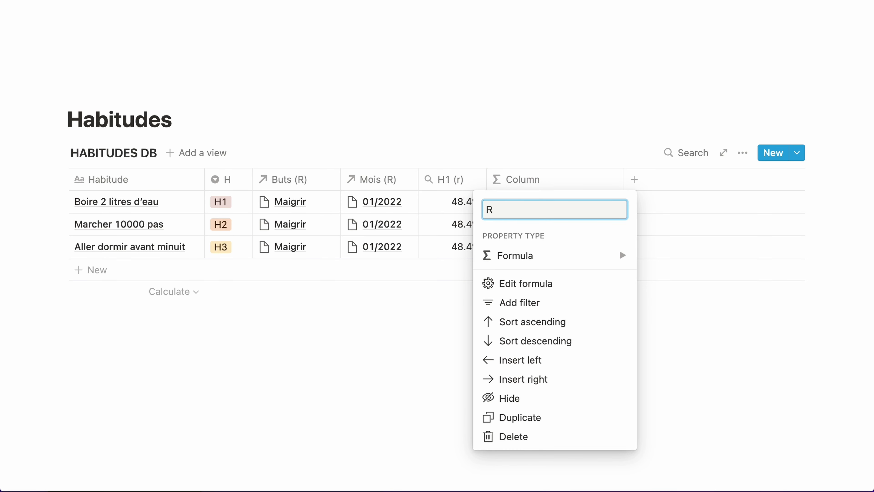
text(ésultat)
key(Return)
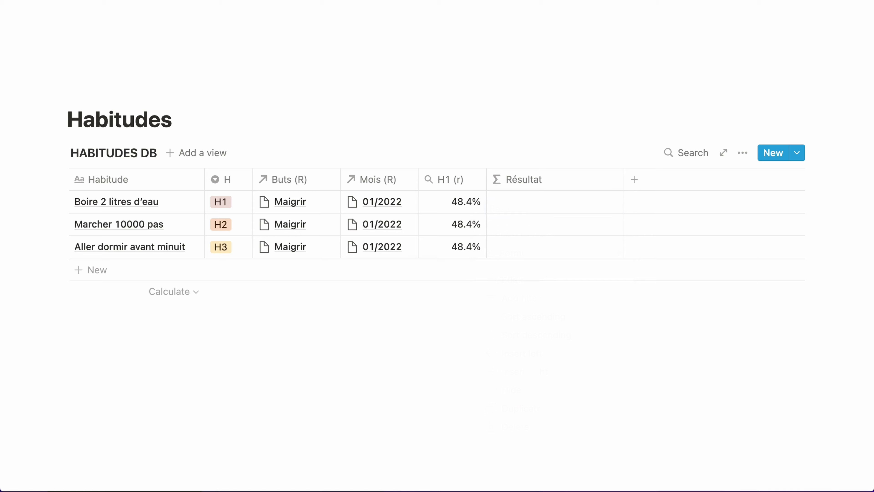
Enter the Résultat formula if(contains(prop("H"),"H1"),"oui","non") in HABITUDES DB.
click(558, 209)
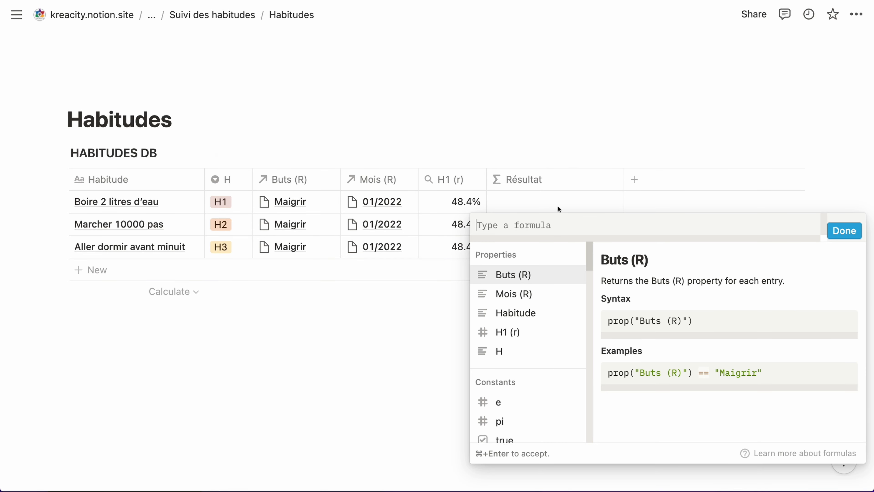
text(if(con)
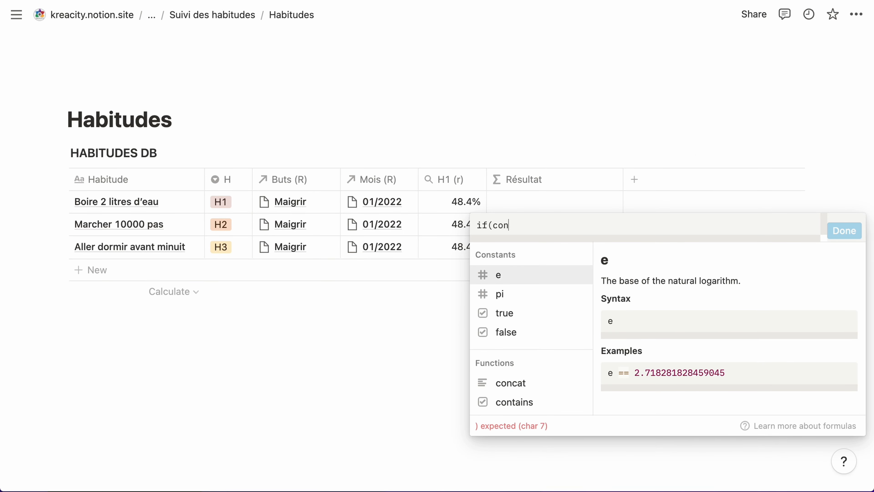
text(tains()
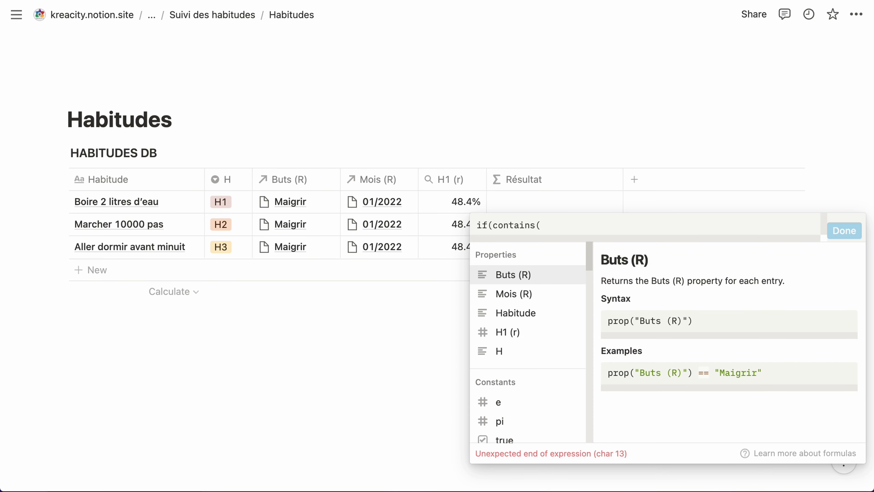
click(509, 349)
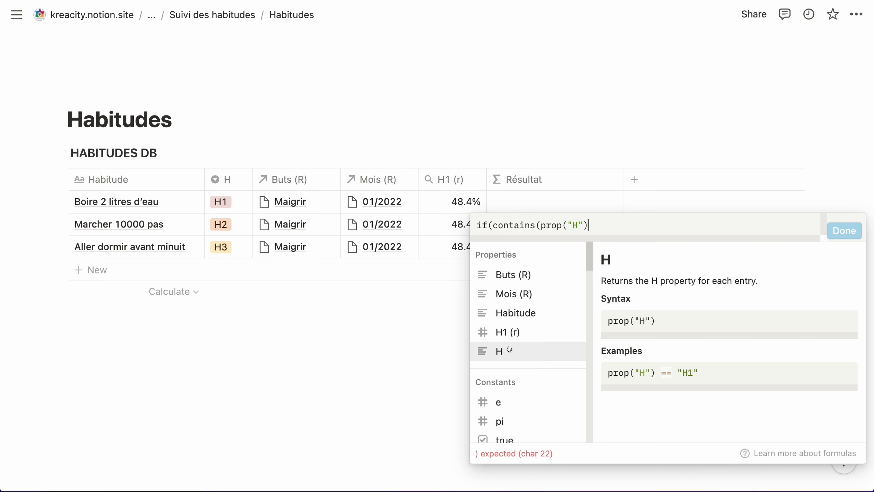
text(,")
text(H1"),")
text(oui","n)
key(BackSpace)
text(,"non"))
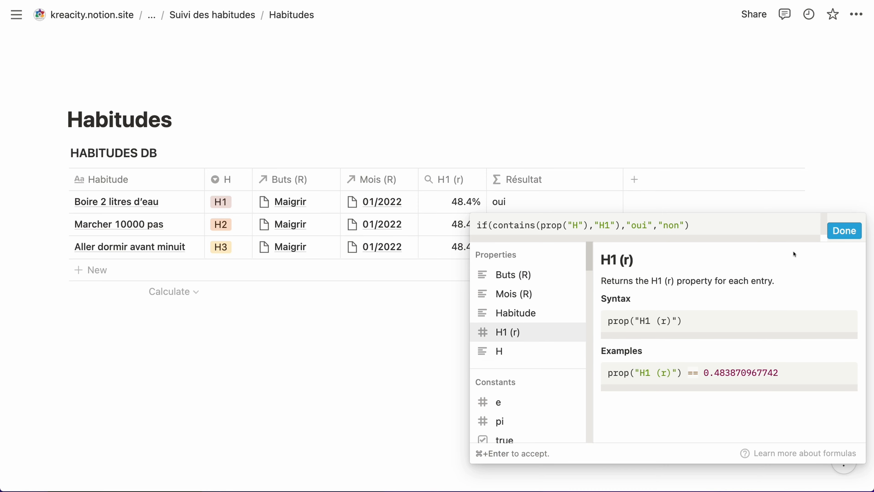
click(844, 230)
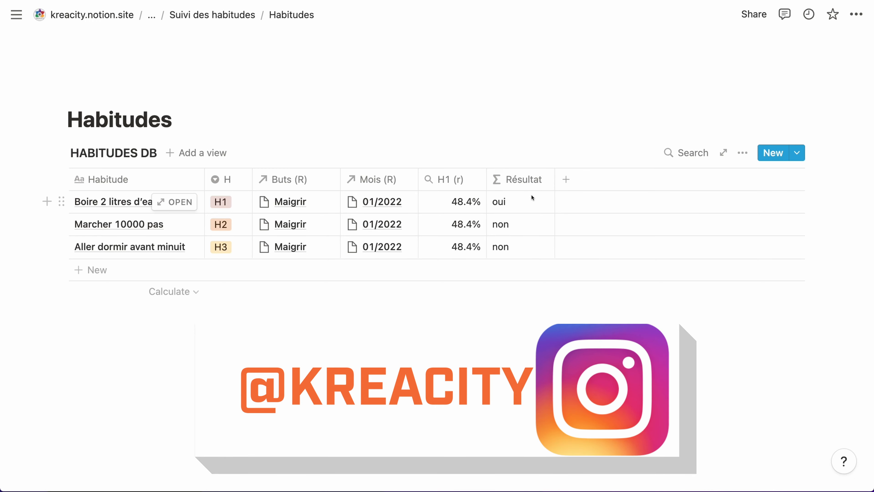
Replace "oui" with prop("H1 (r)") and "non" with 0 in the Résultat formula, and format the column as Percent.
click(531, 201)
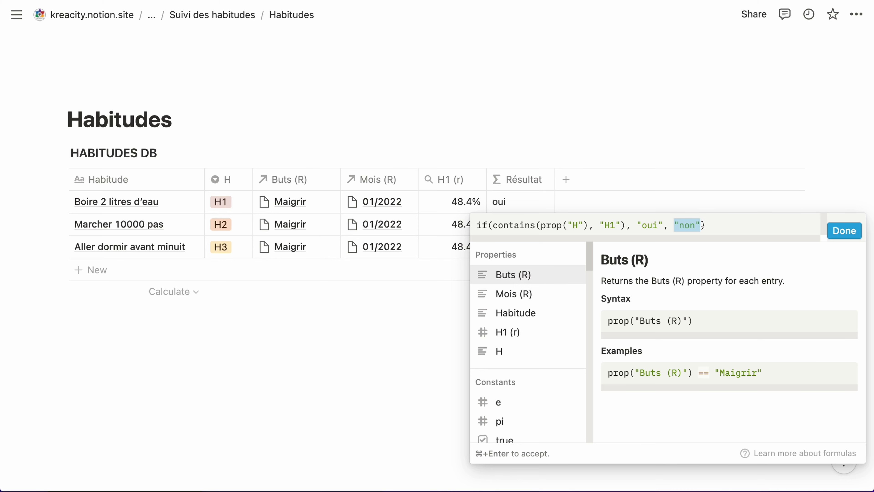
text(0)
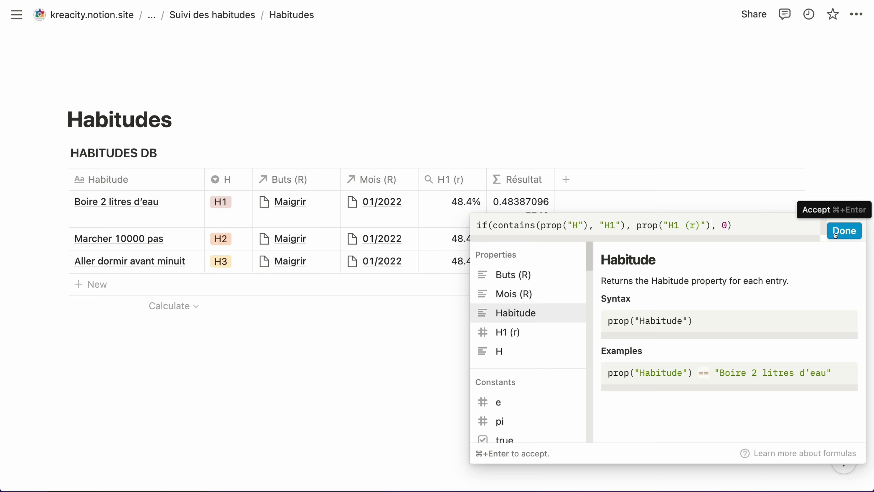
click(835, 235)
click(499, 202)
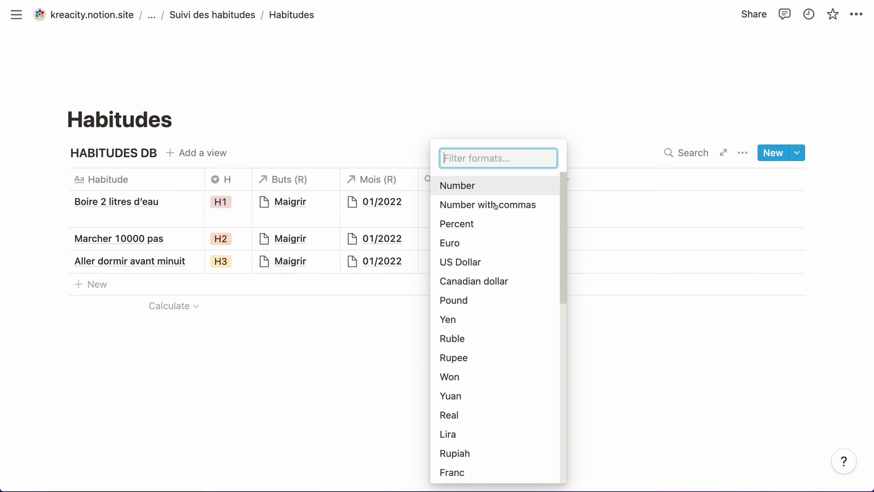
click(475, 224)
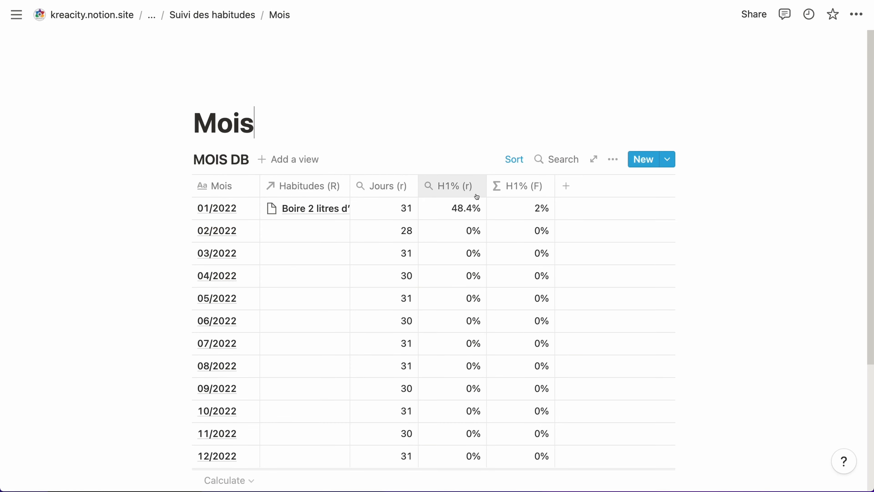
Set the H1% (r) rollup in MOIS DB to calculate Checked.
click(468, 187)
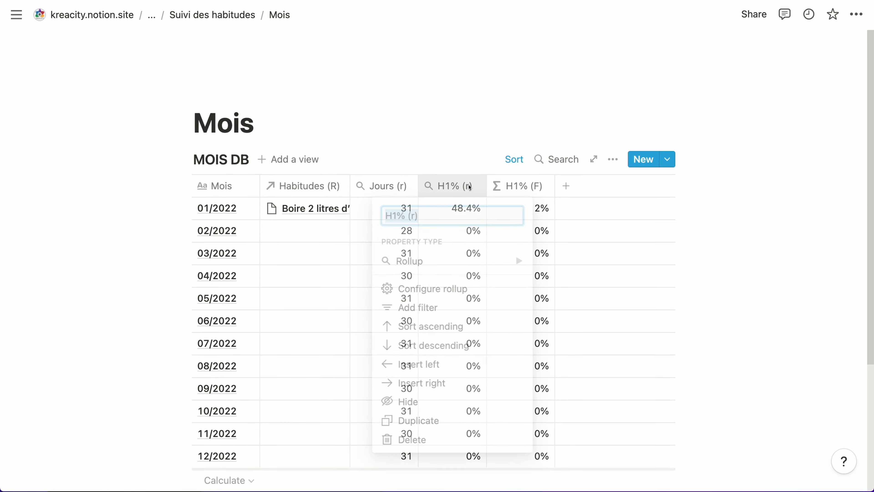
click(447, 289)
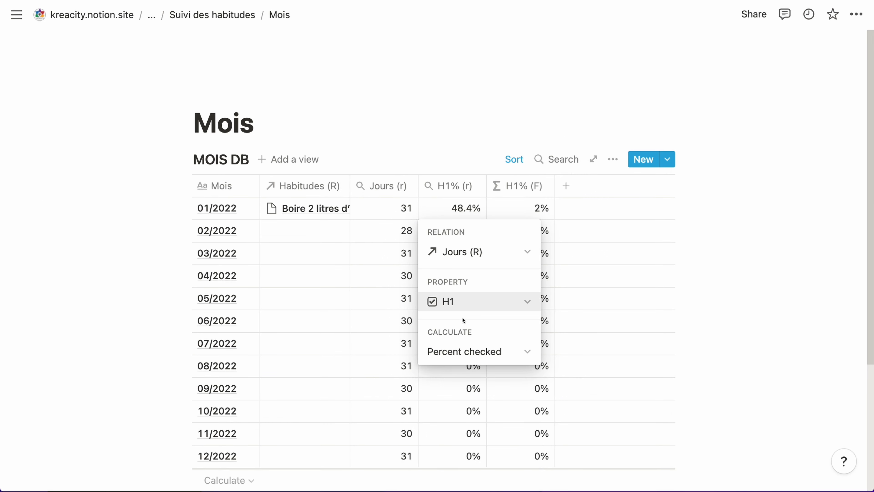
click(469, 351)
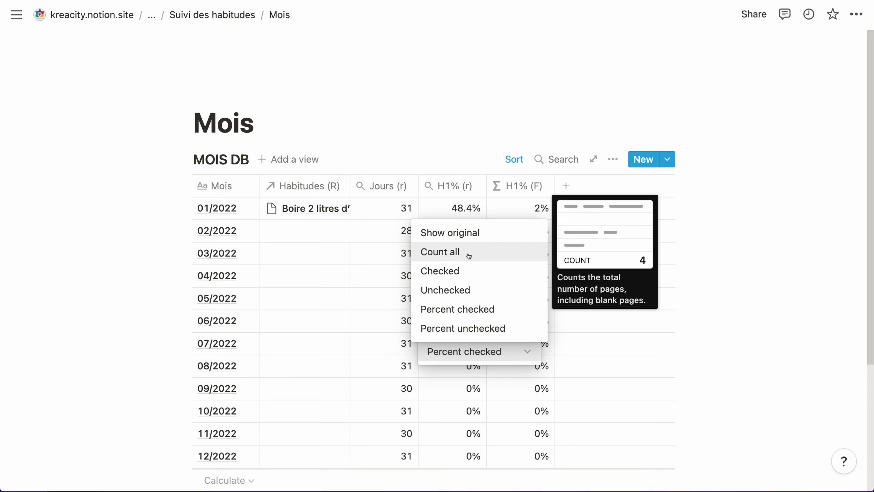
click(467, 272)
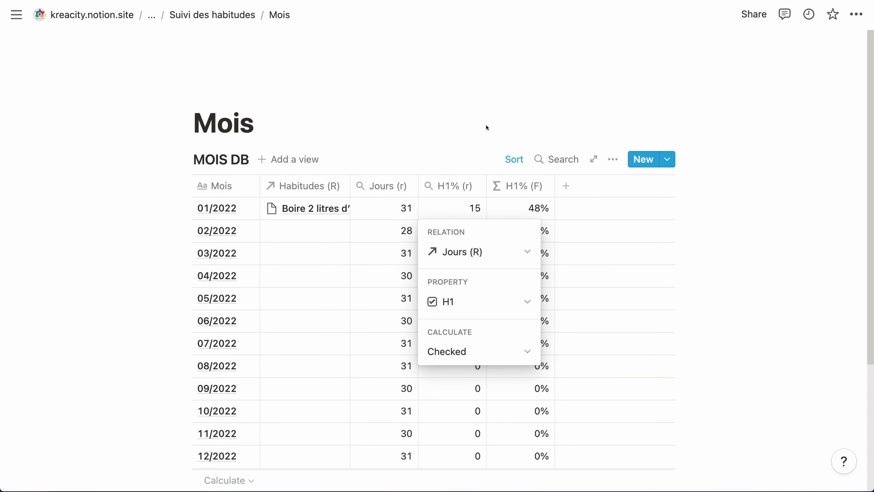
key(Escape)
Rewrite the H1% (F) formula in MOIS DB as round(prop("H1% (r)")/prop("Jours (r)")*100)/100.
click(524, 207)
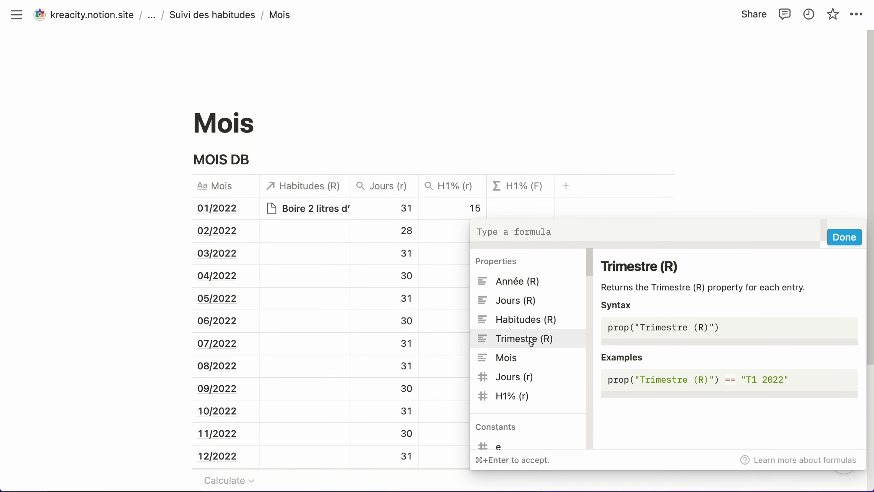
click(524, 396)
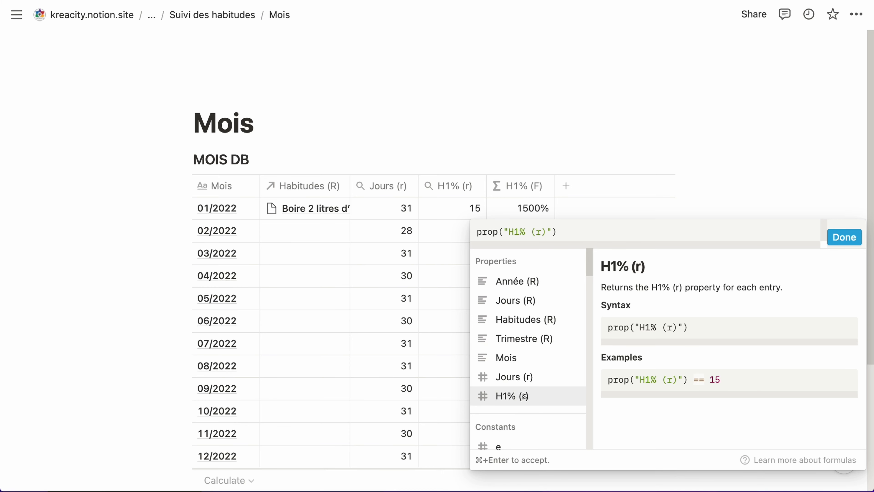
text(/)
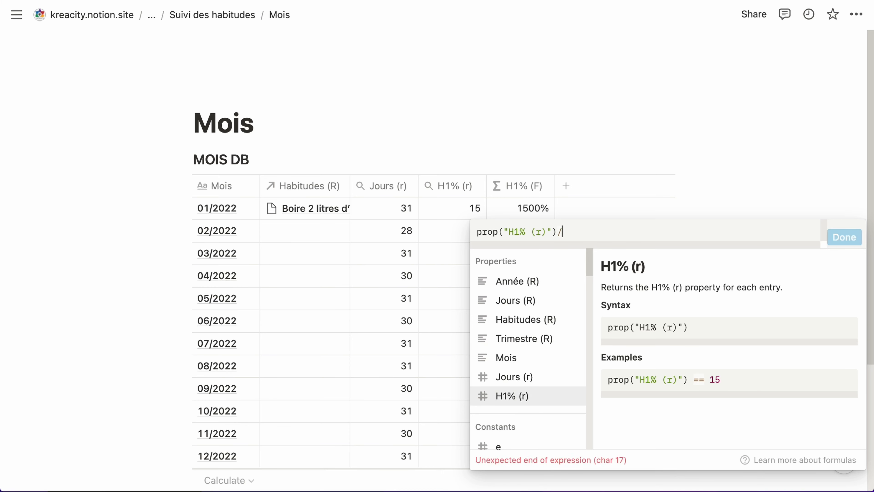
click(518, 382)
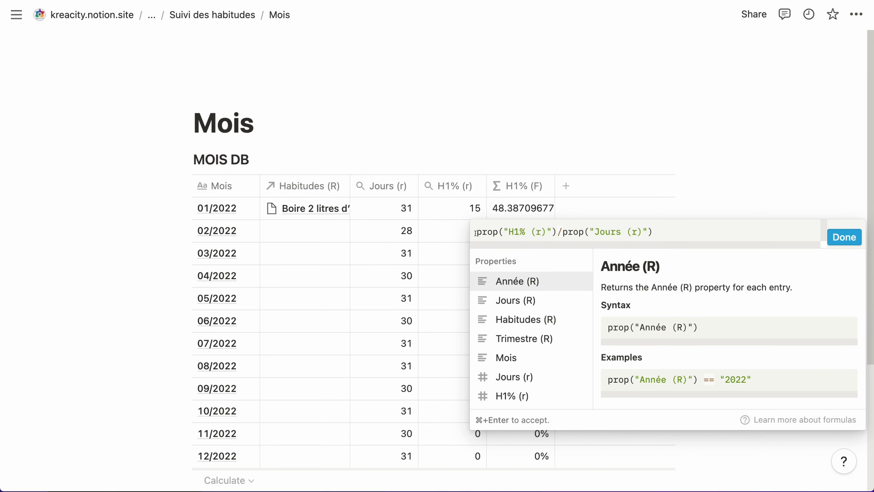
text(round()
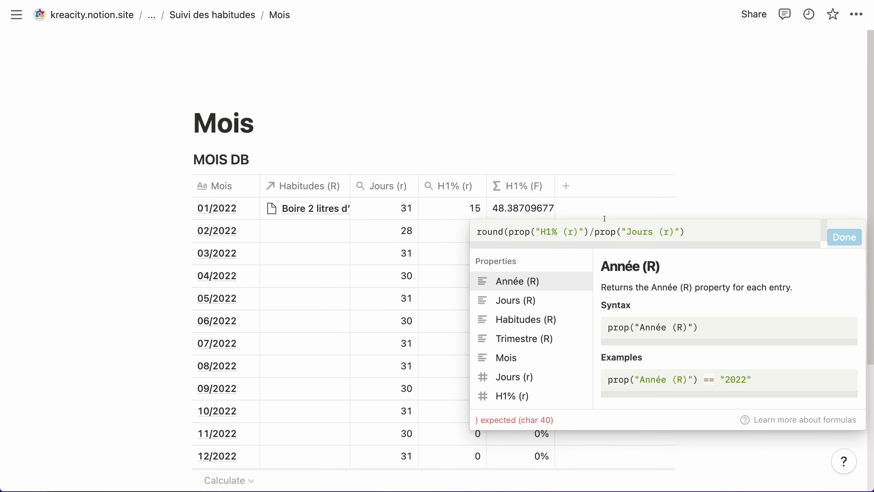
click(687, 232)
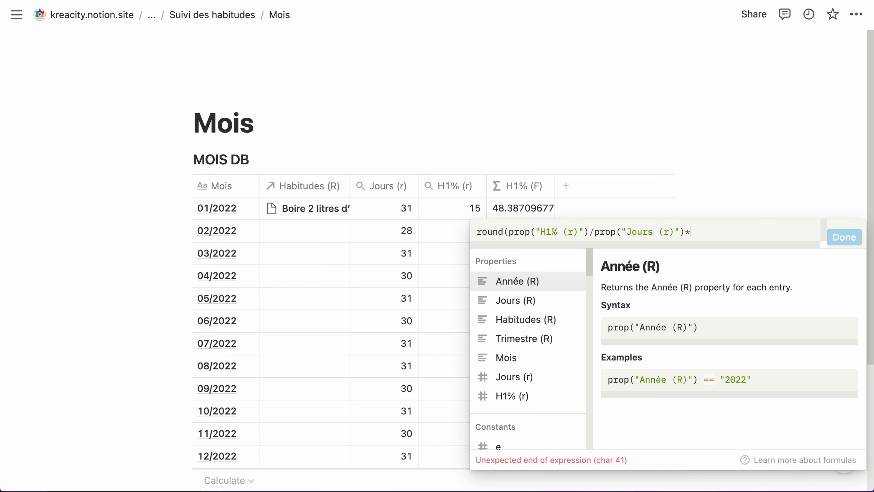
text(0))
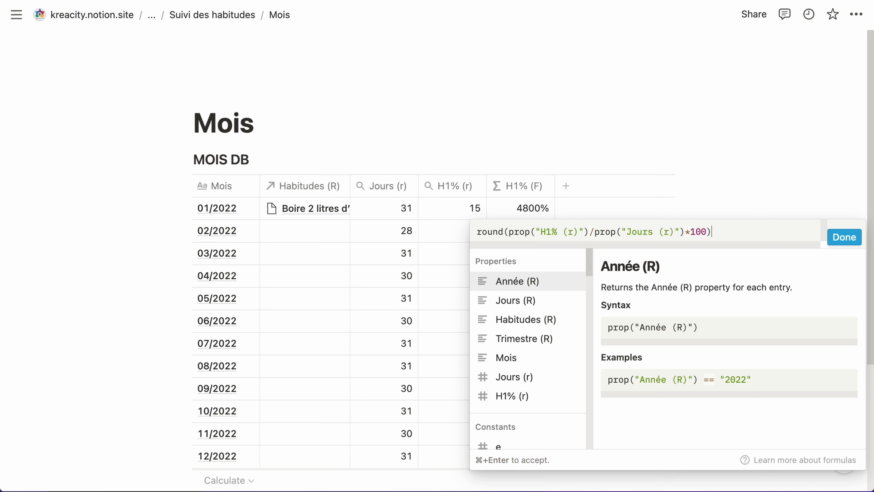
text(/100)
click(831, 244)
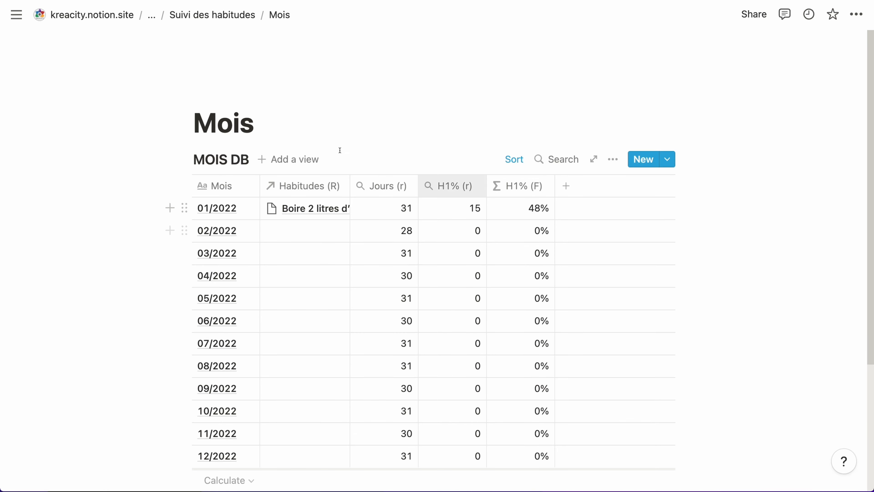
Return to the Habitudes page and review the Résultat formula of the "Boire 2 litres d'eau" row.
click(212, 15)
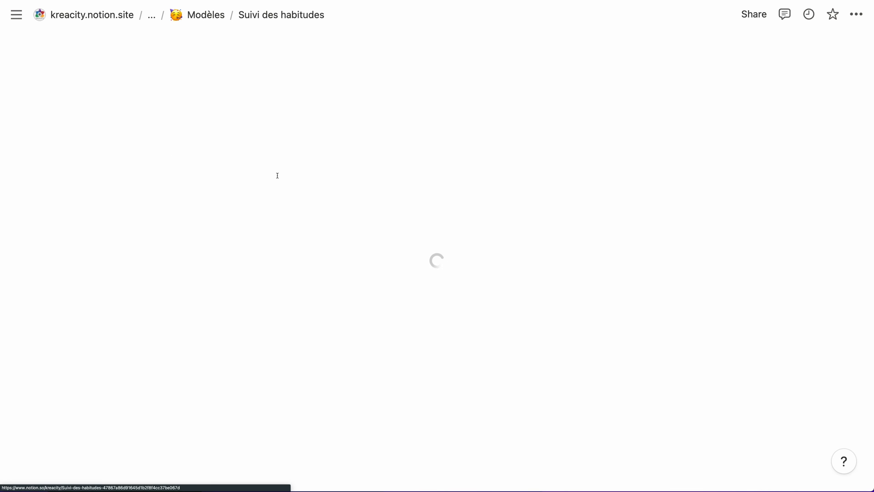
click(259, 237)
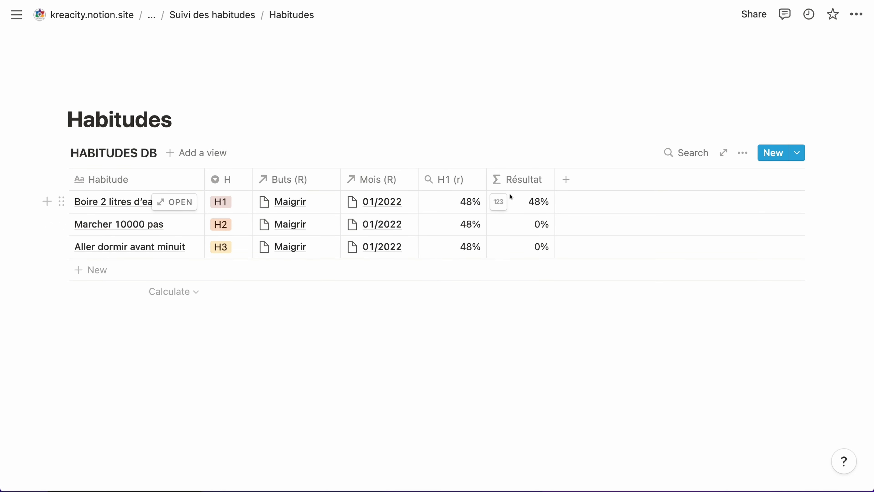
click(531, 202)
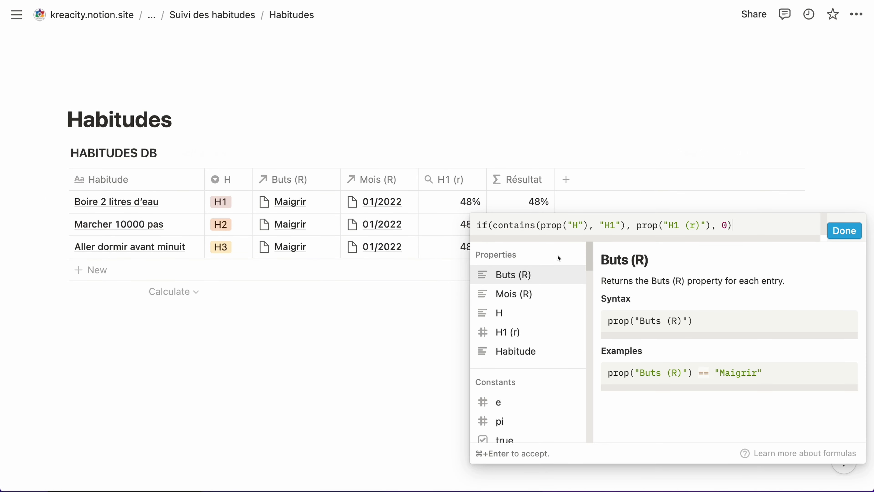
click(431, 319)
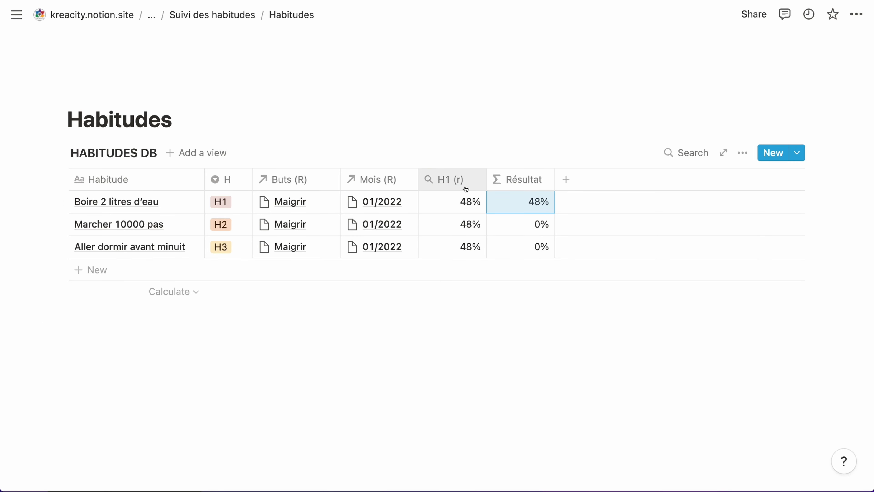
Duplicate the H1% (r) rollup in MOIS DB on the Mois page and rename the copy "H2% (r)".
click(241, 17)
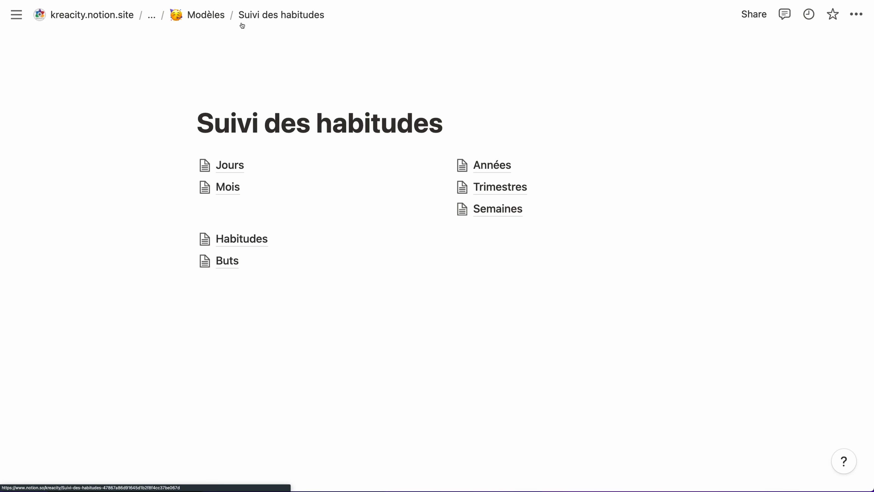
click(232, 195)
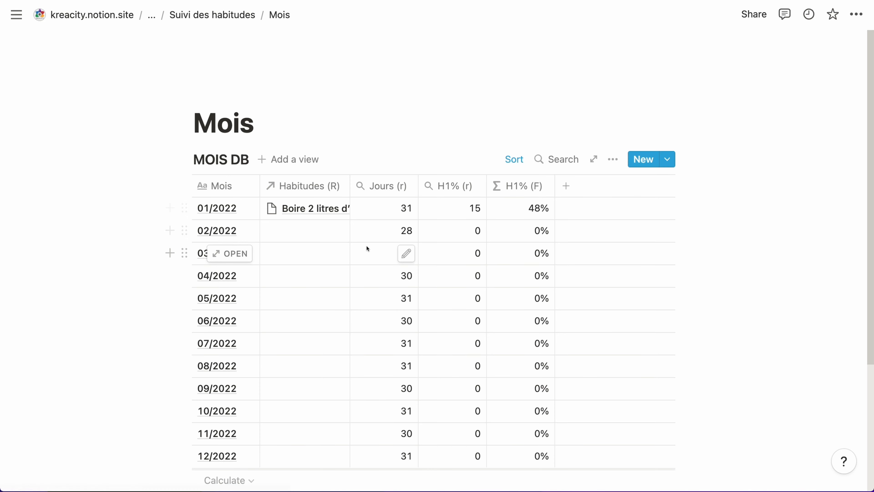
click(445, 186)
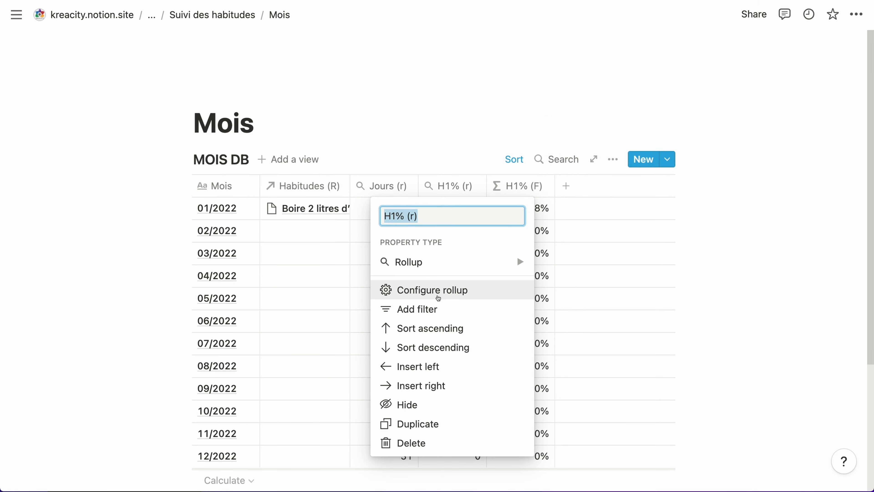
click(436, 422)
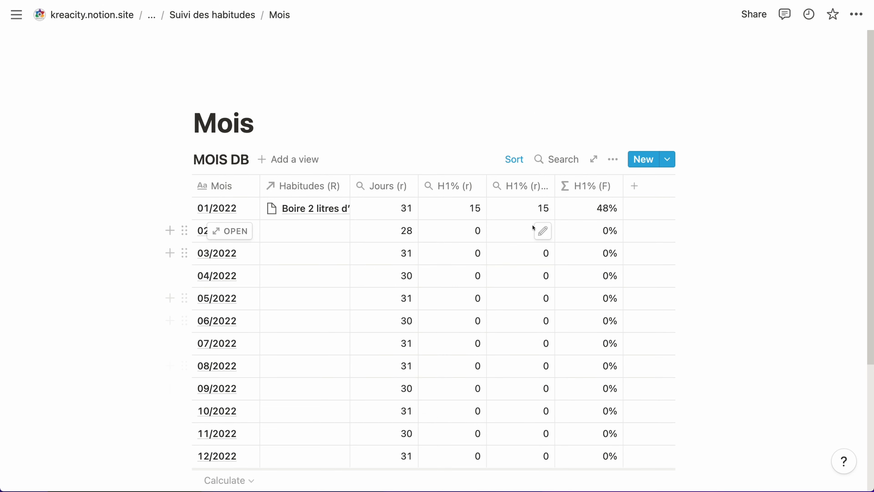
click(527, 187)
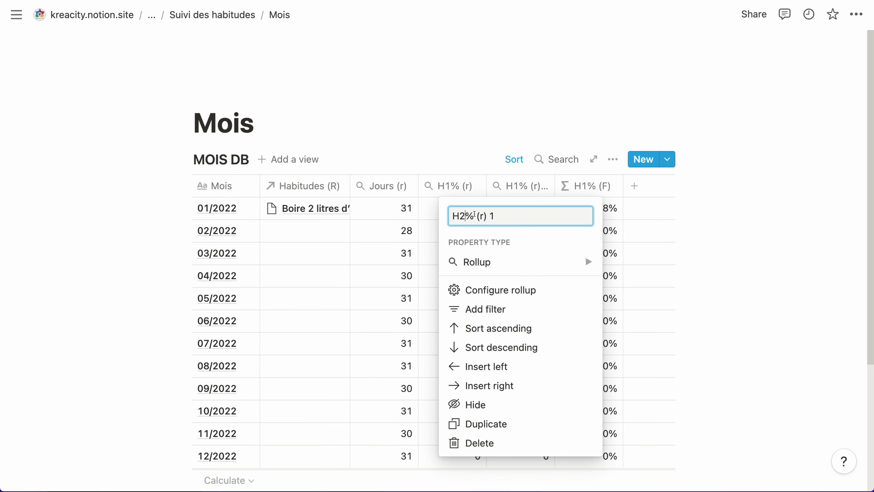
key(BackSpace)
key(BackSpace)
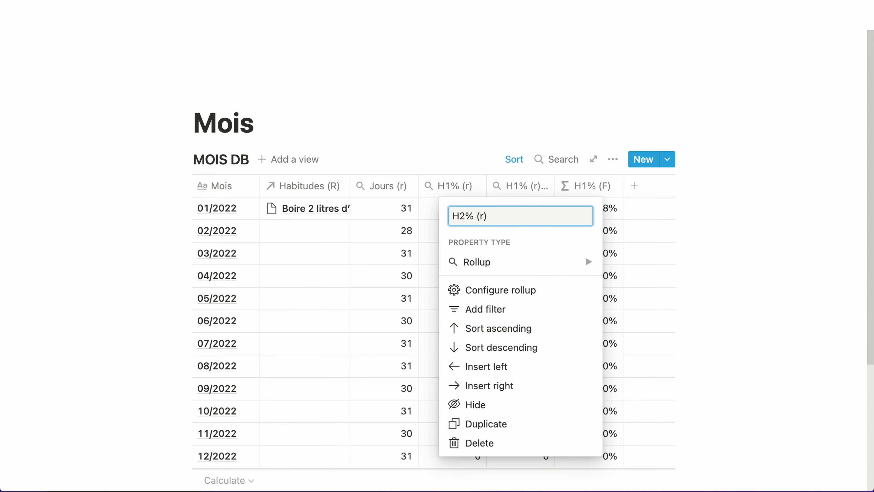
Configure the H2% (r) rollup in MOIS DB to use the H2 property and calculate Checked.
click(468, 290)
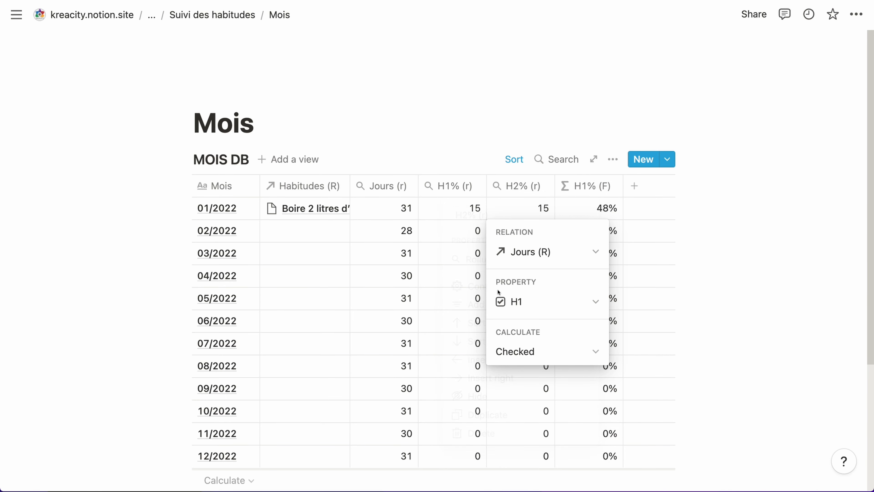
click(518, 299)
click(493, 205)
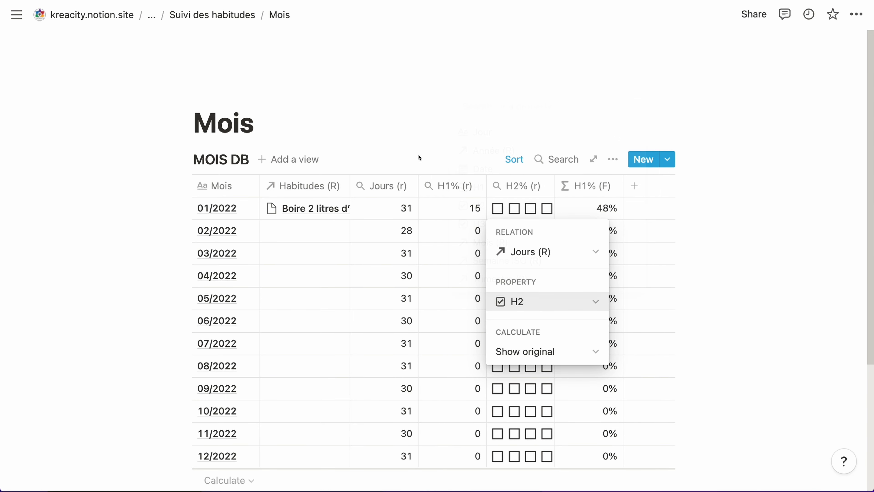
click(536, 351)
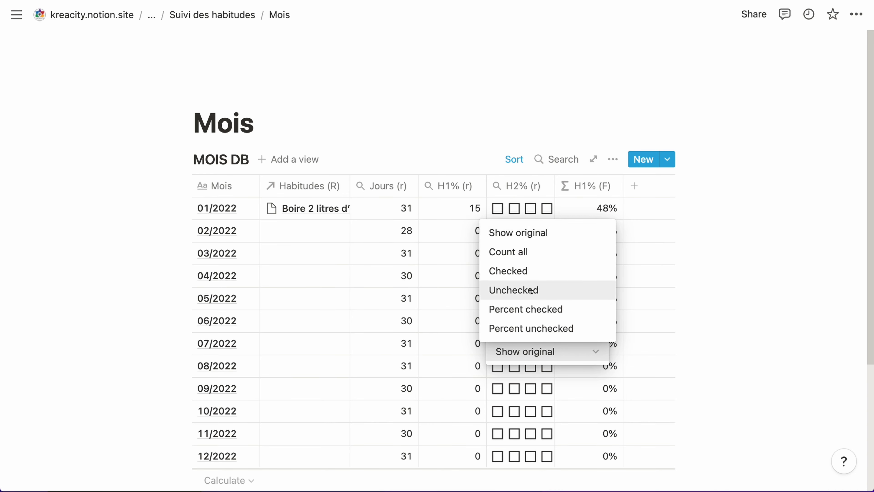
click(521, 271)
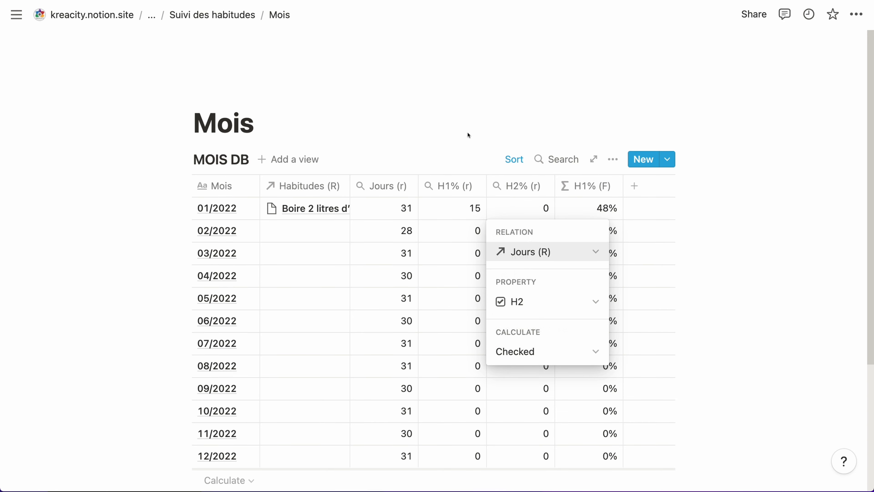
key(Escape)
Duplicate the H2% (r) rollup in MOIS DB and rename the copy "H3% (r)".
click(521, 186)
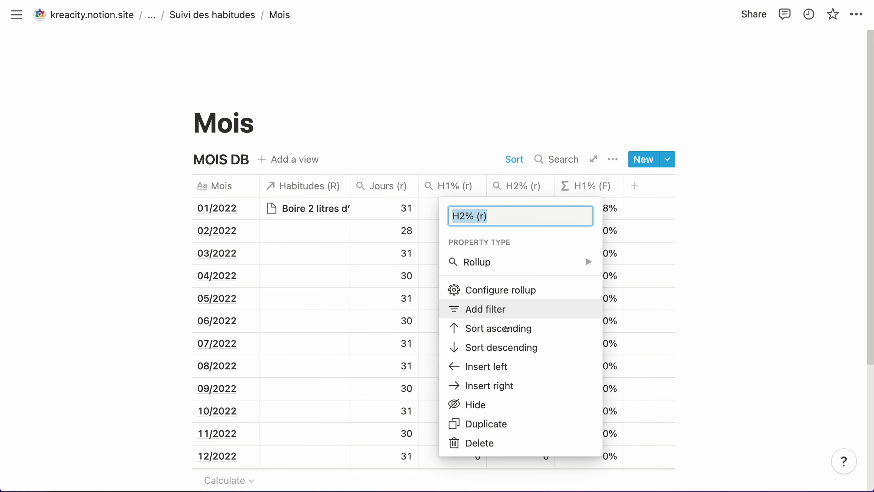
click(496, 422)
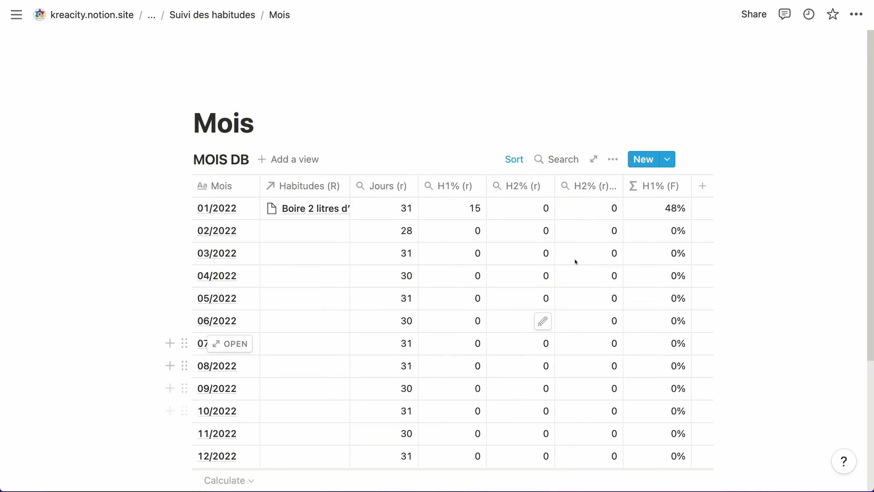
click(596, 190)
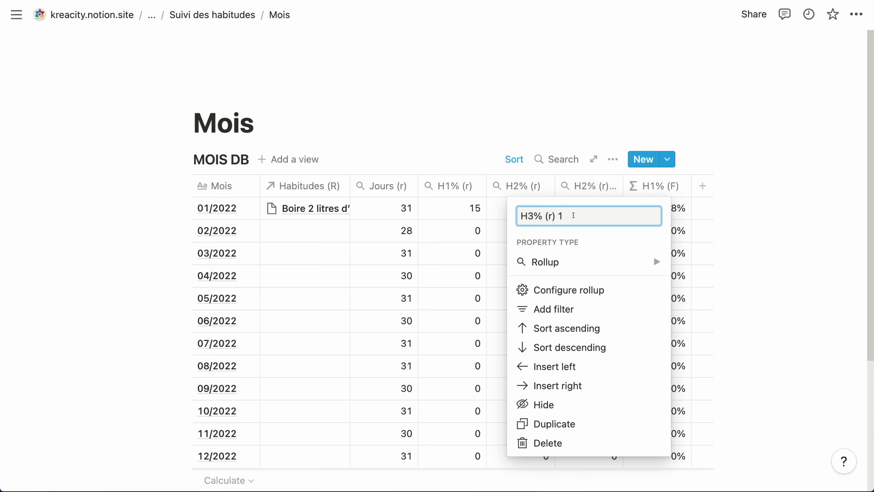
key(BackSpace)
key(BackSpace)
Configure the H3% (r) rollup to use the H3 property from Jours (R) and calculate Checked.
click(569, 290)
click(615, 301)
click(557, 221)
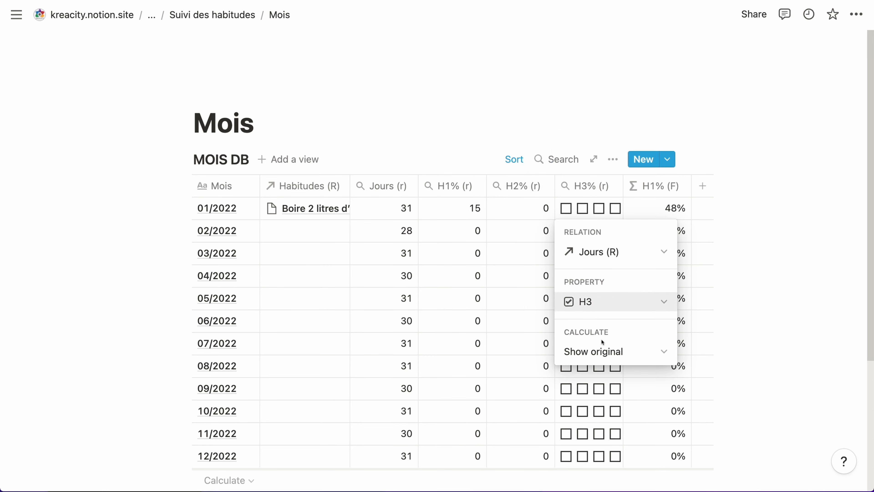
click(603, 350)
click(591, 269)
click(735, 187)
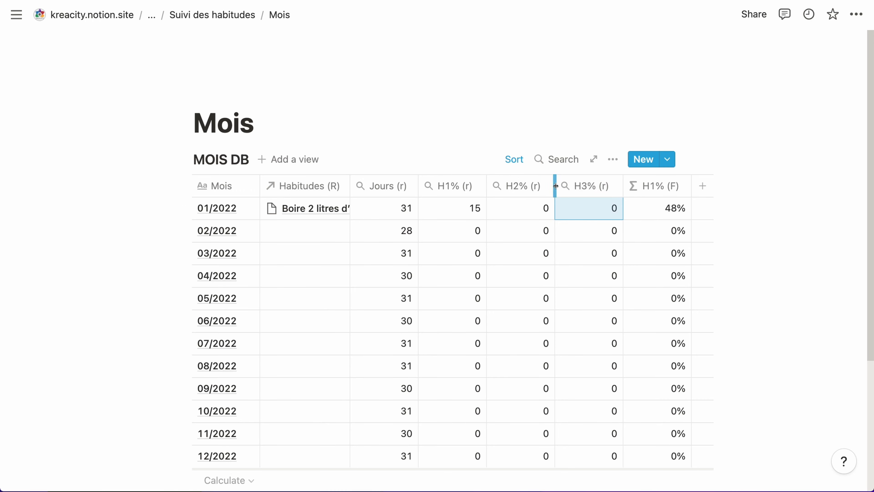
Duplicate the H1% (F) formula property, rename the copy "H2% (F)" and make its formula use H2% (r) instead of H1% (r).
click(650, 186)
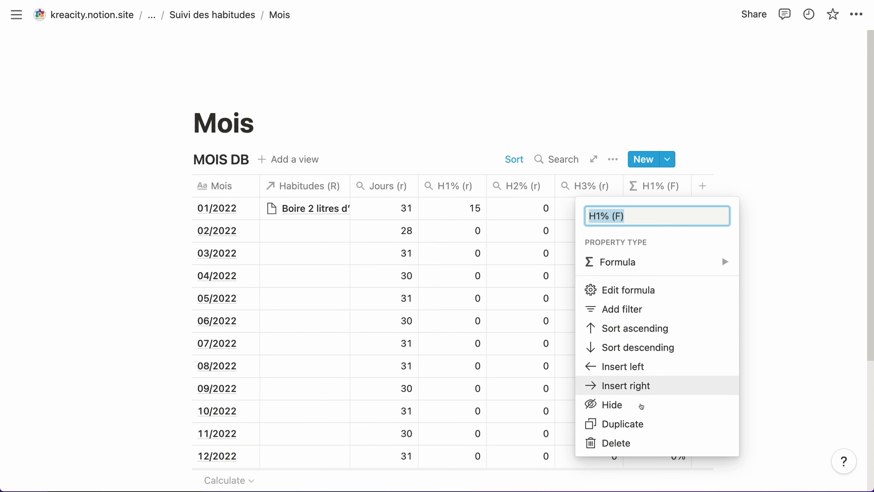
click(634, 422)
click(735, 186)
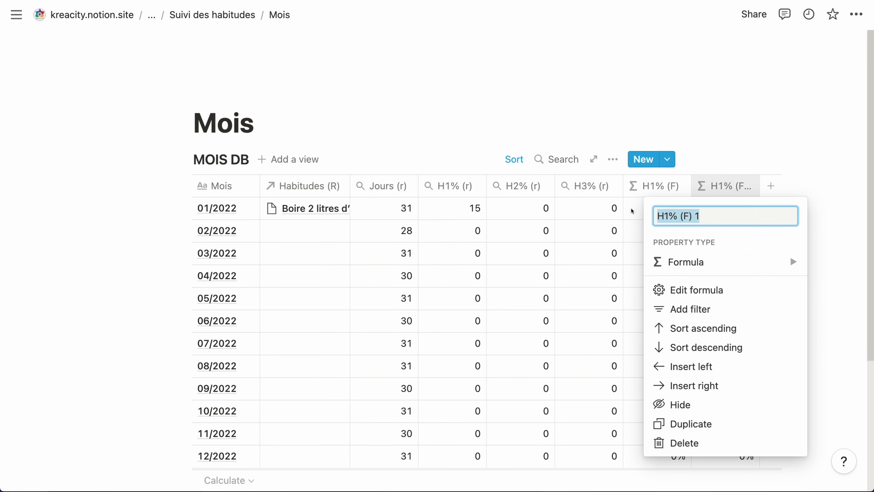
text(3)
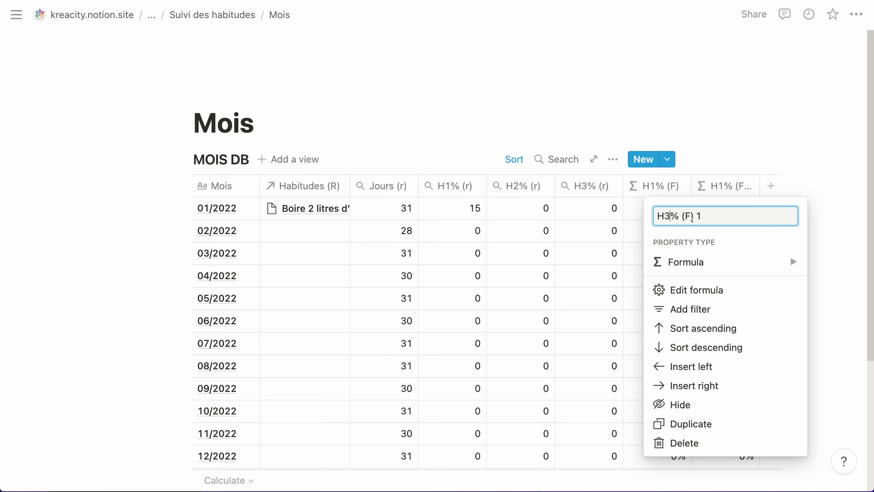
text(2)
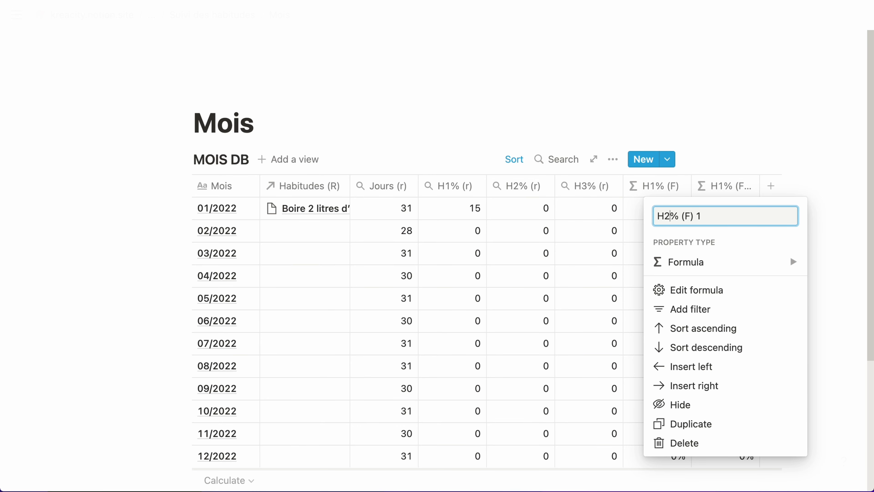
key(End)
key(BackSpace)
key(BackSpace)
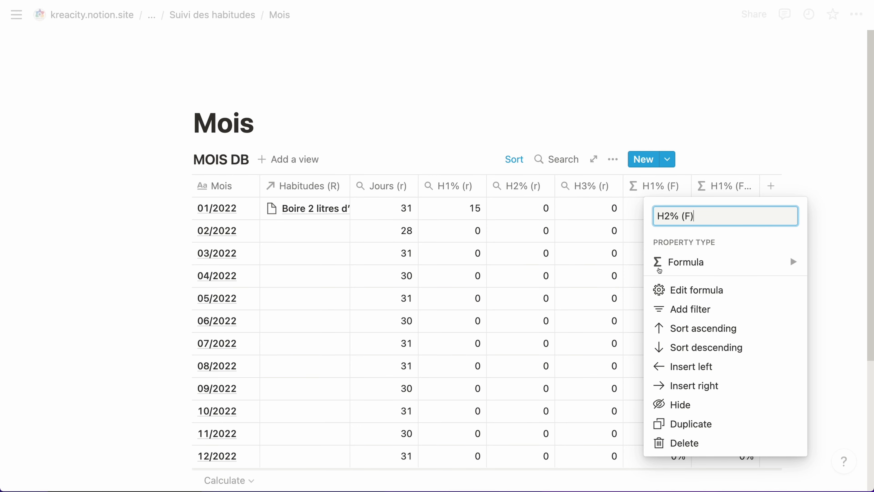
click(696, 290)
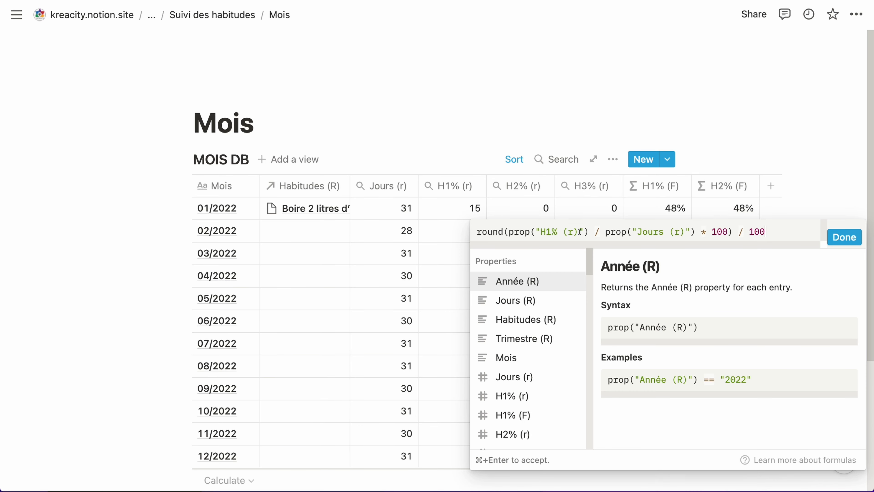
click(835, 237)
Duplicate the H2% (F) formula property, rename the copy "H3% (F)" and make its formula use H3% (r) instead of H2% (r).
scroll(766, 200, right, 3)
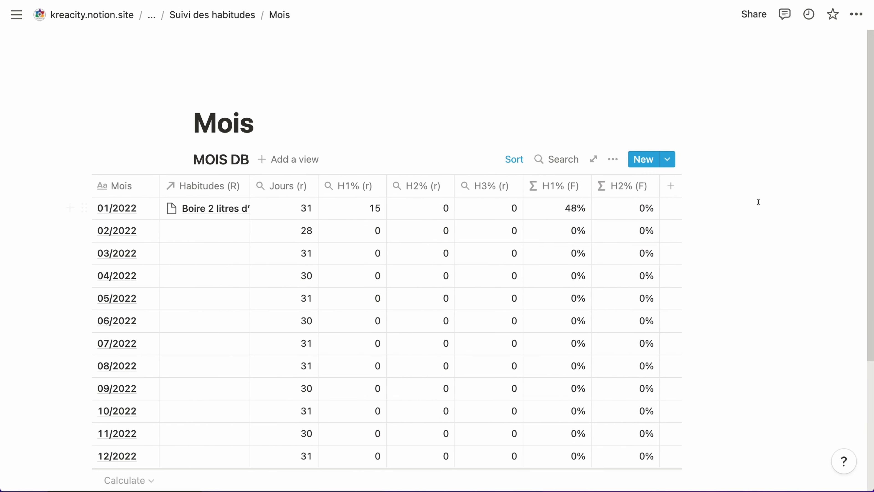
click(623, 186)
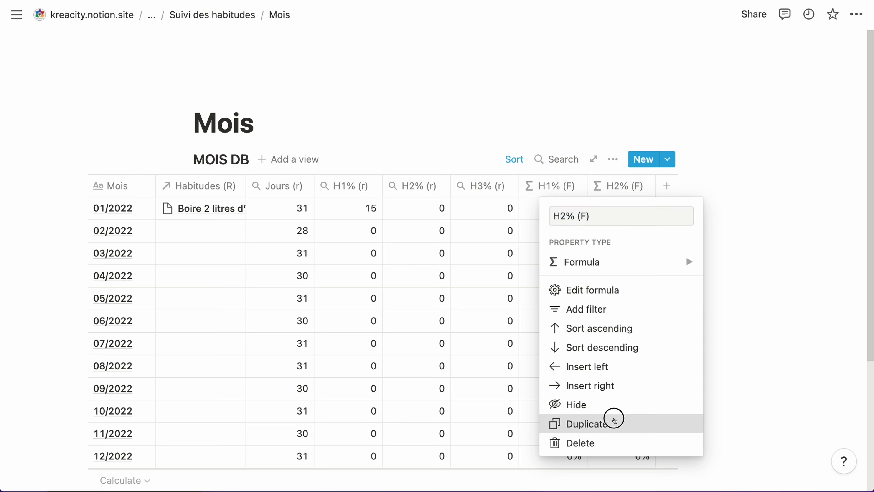
click(613, 423)
click(691, 186)
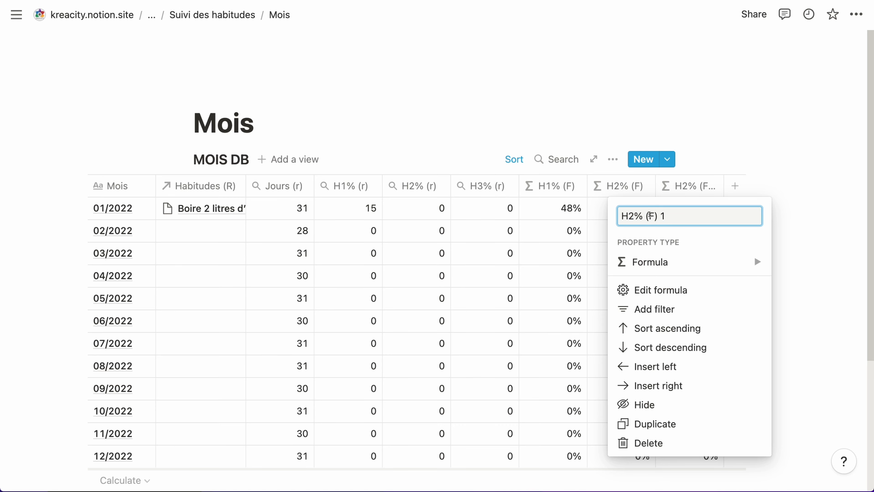
key(BackSpace)
text(3)
click(667, 213)
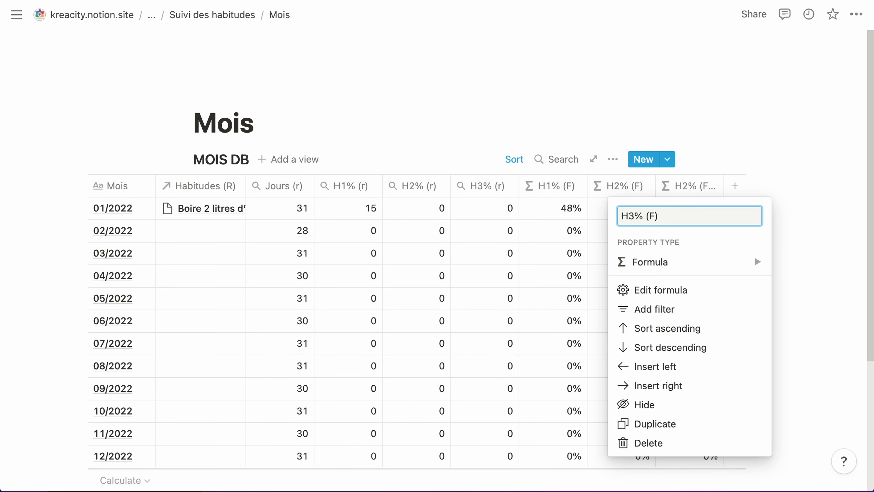
click(639, 285)
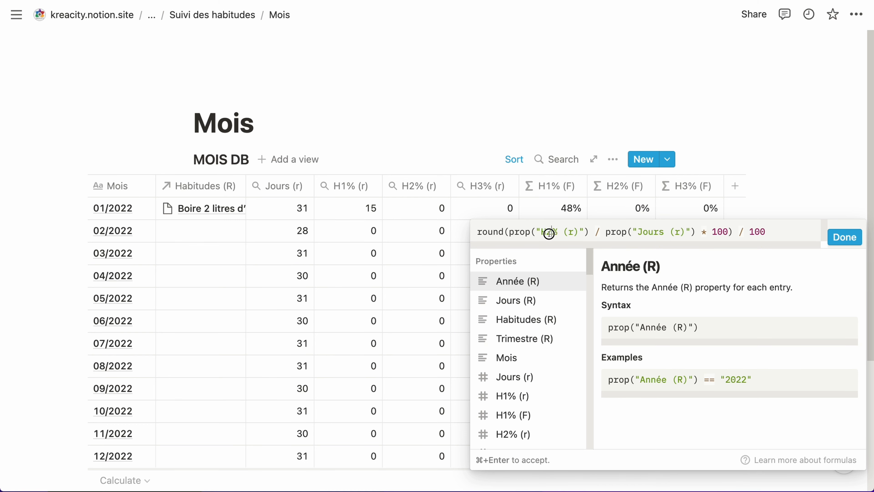
click(844, 238)
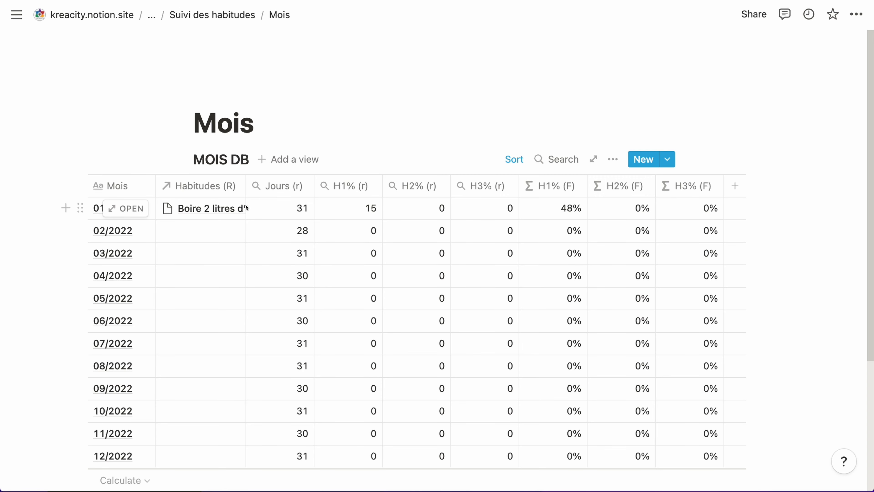
On the Jours page, tick a scattered selection of H2 and H3 checkboxes for the January 2022 days in JOURS DB.
click(206, 17)
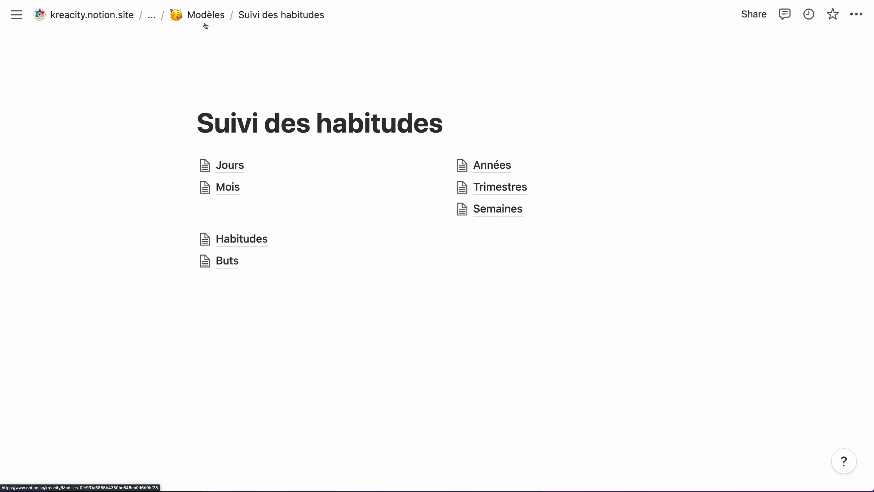
click(227, 166)
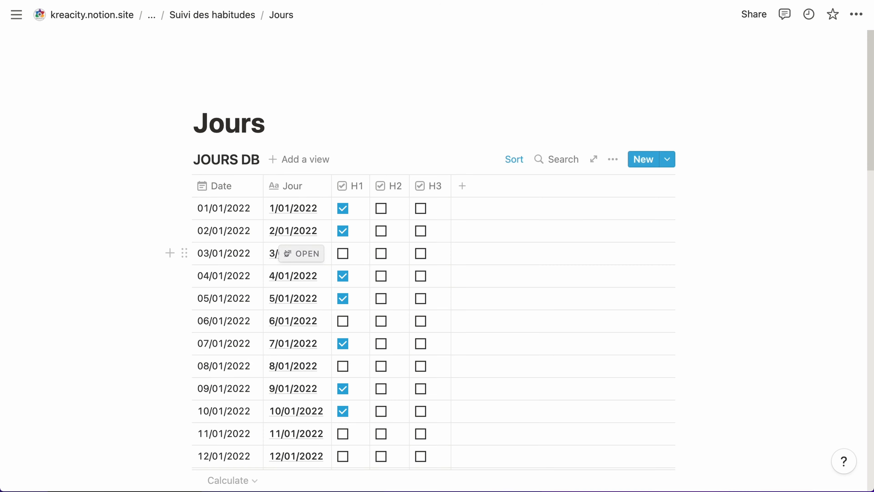
click(381, 209)
click(381, 253)
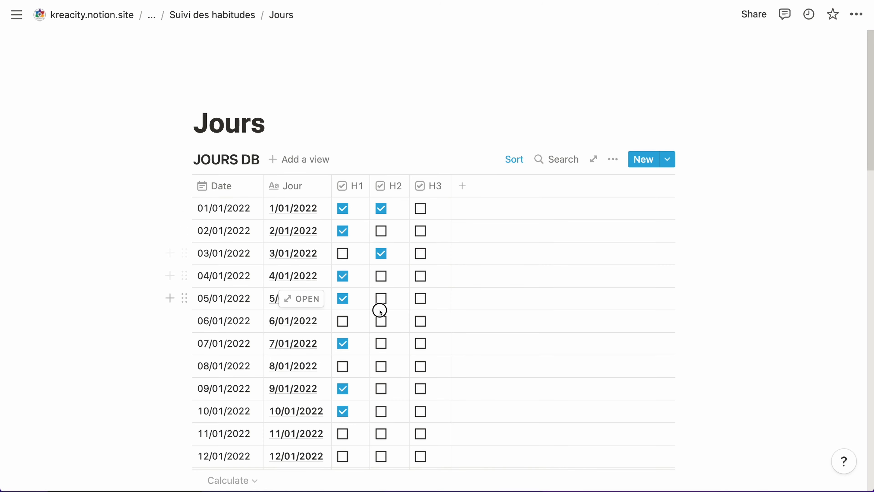
drag(381, 310, 406, 352)
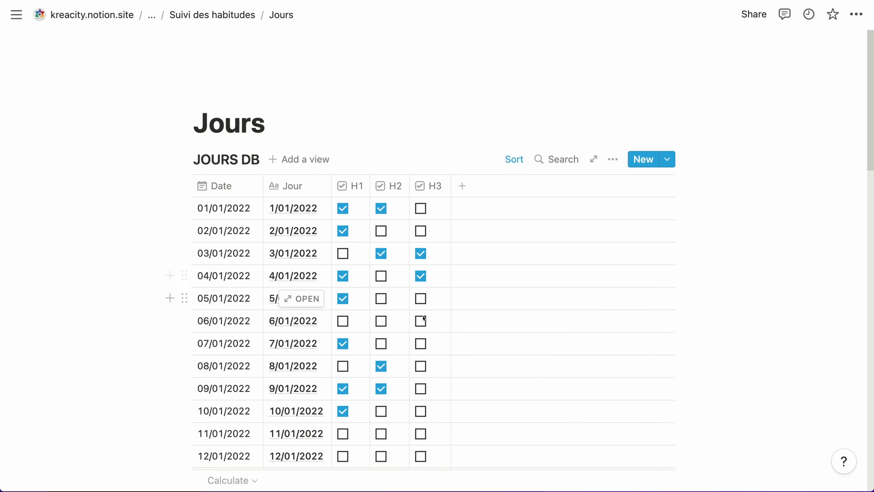
click(420, 321)
click(420, 366)
click(421, 411)
scroll(421, 410, down, 5)
click(420, 262)
click(381, 307)
click(420, 329)
click(381, 376)
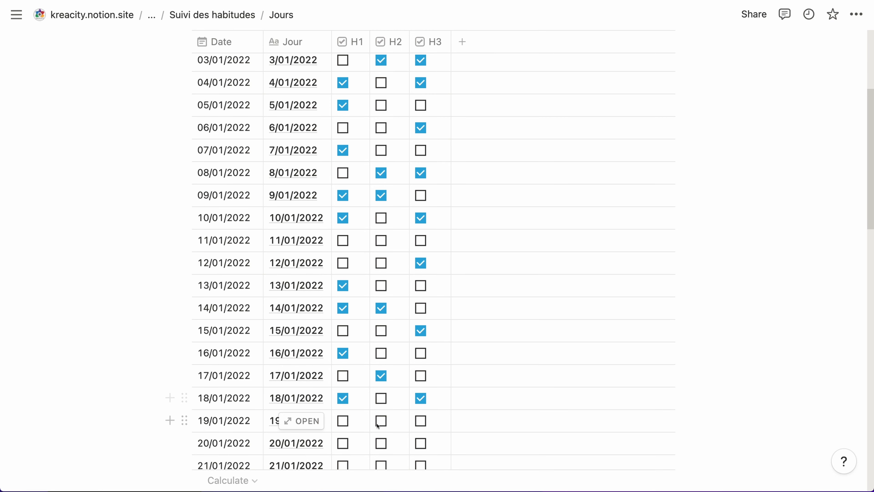
click(384, 399)
scroll(384, 414, down, 2)
scroll(385, 413, up, 7)
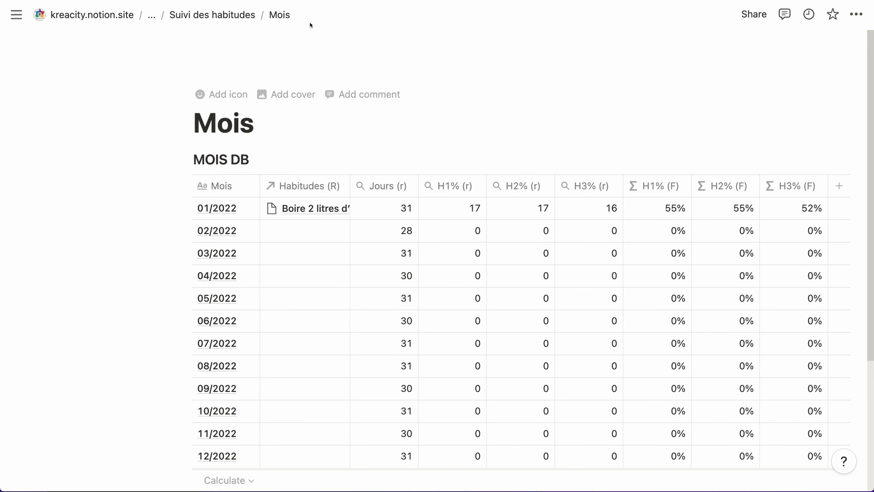
Tick H2 for 04/01/2022 through 07/01/2022 in JOURS DB and return to the Mois page.
click(211, 13)
click(248, 168)
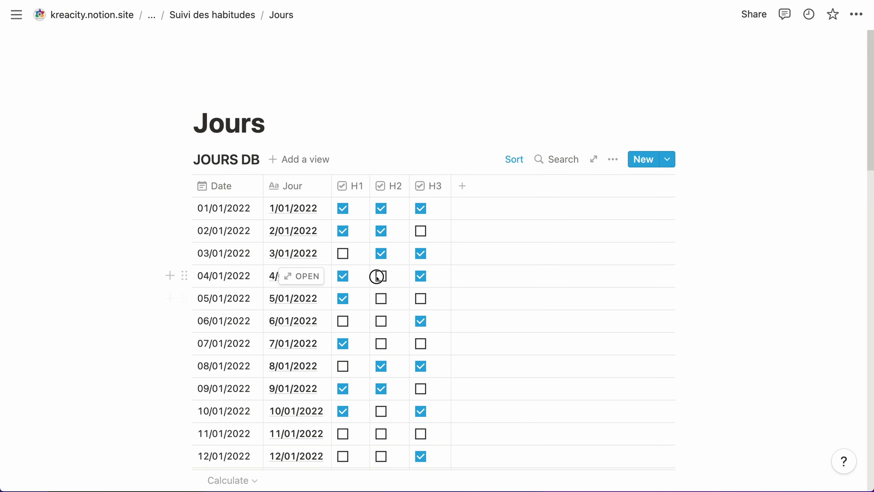
click(379, 276)
click(381, 298)
click(381, 321)
click(380, 343)
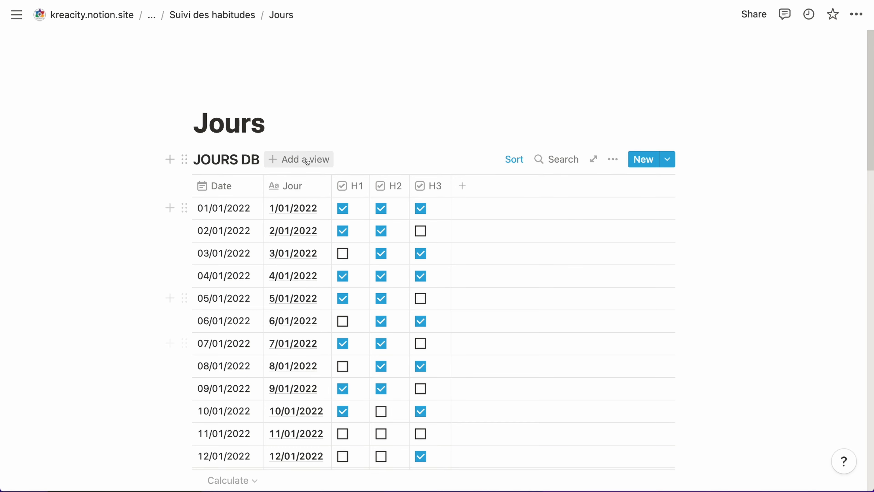
click(217, 16)
click(219, 187)
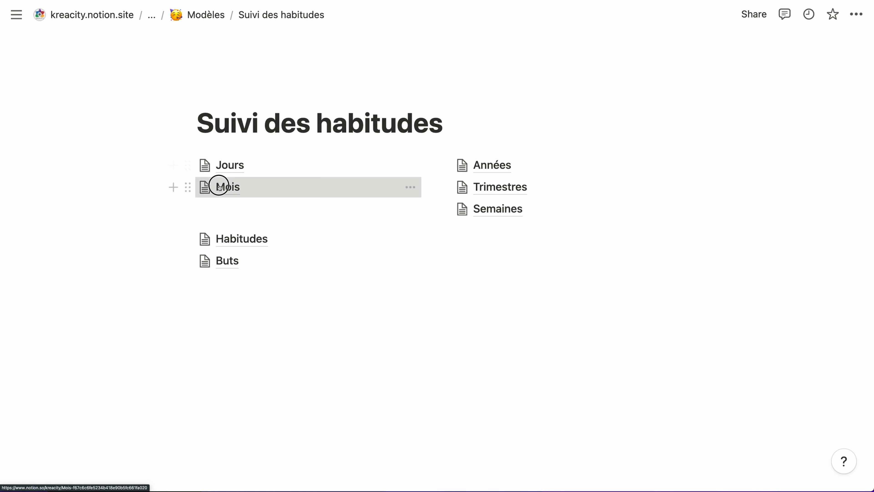
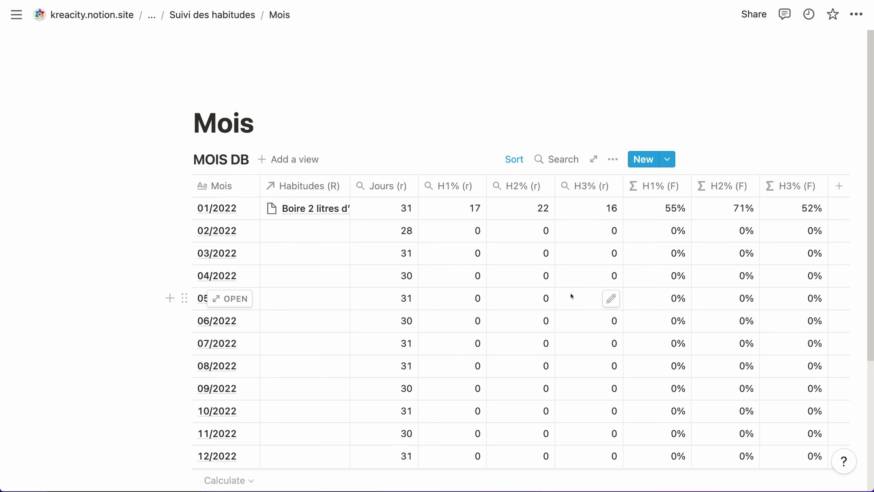
Open the Habitudes page and check the rollup configuration of H1 (r) in HABITUDES DB.
click(251, 15)
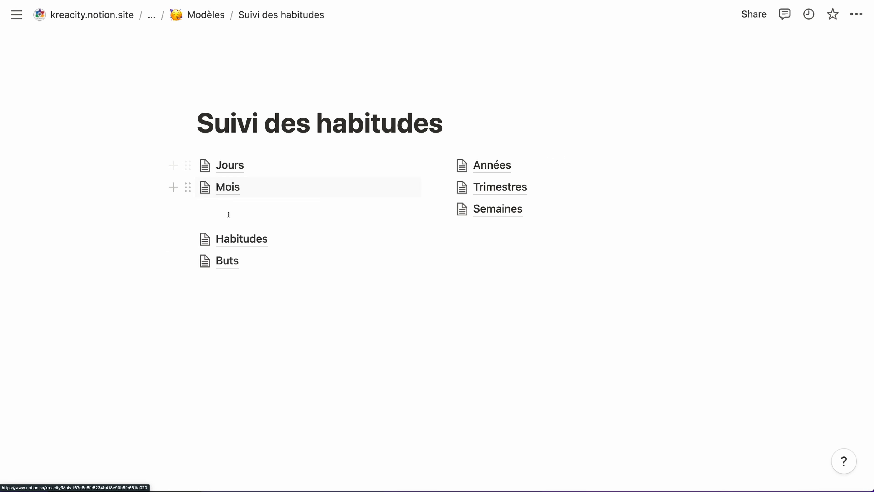
click(241, 239)
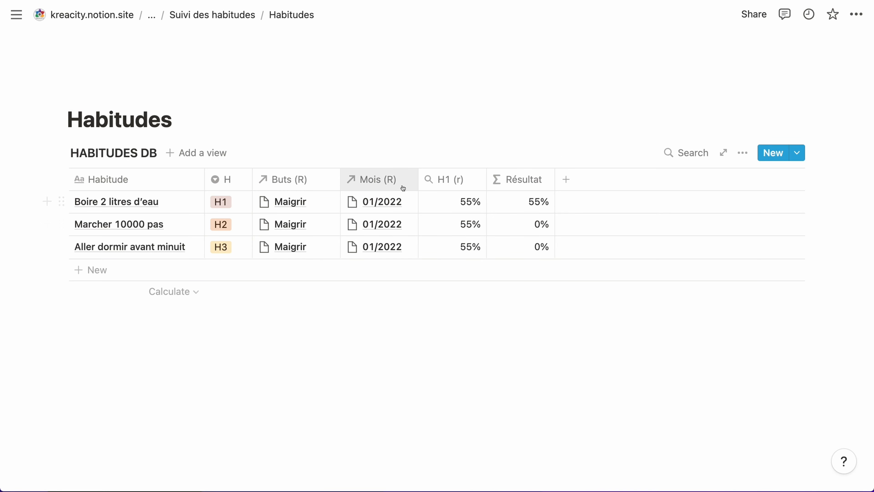
click(439, 182)
click(417, 280)
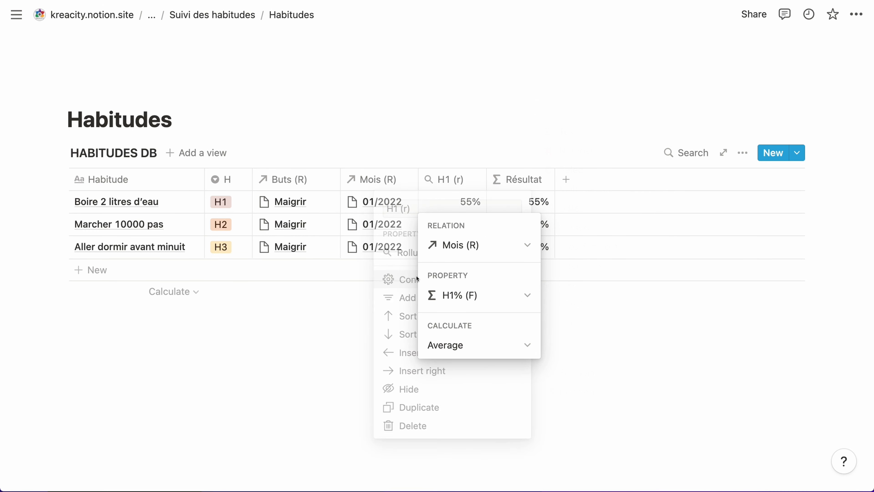
key(Escape)
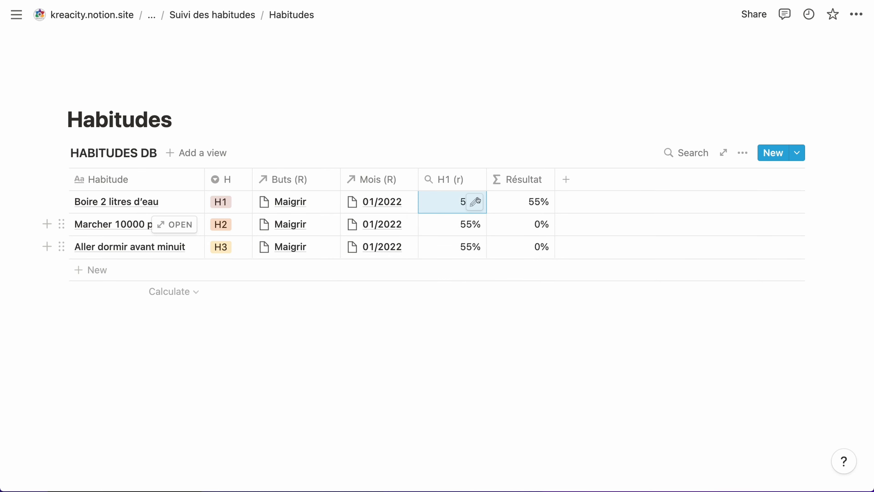
Duplicate the H1 (r) rollup property in HABITUDES DB and rename the copy "H2 (r)".
click(443, 179)
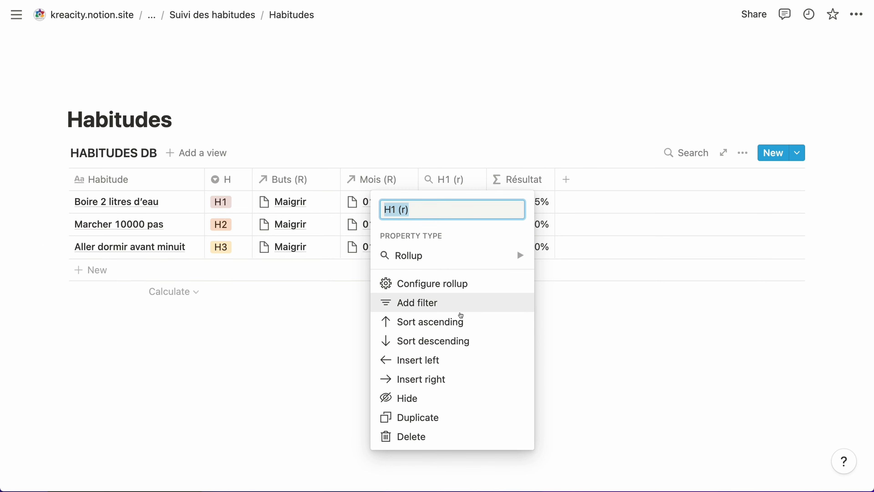
click(440, 415)
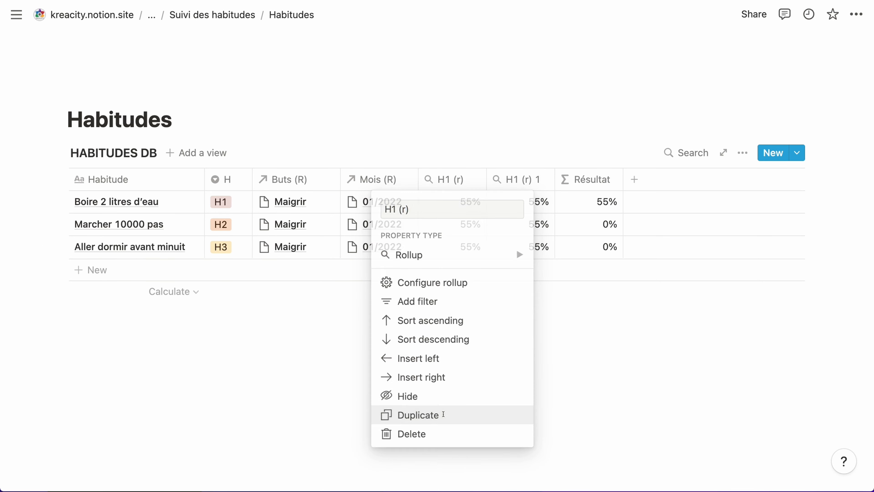
click(523, 178)
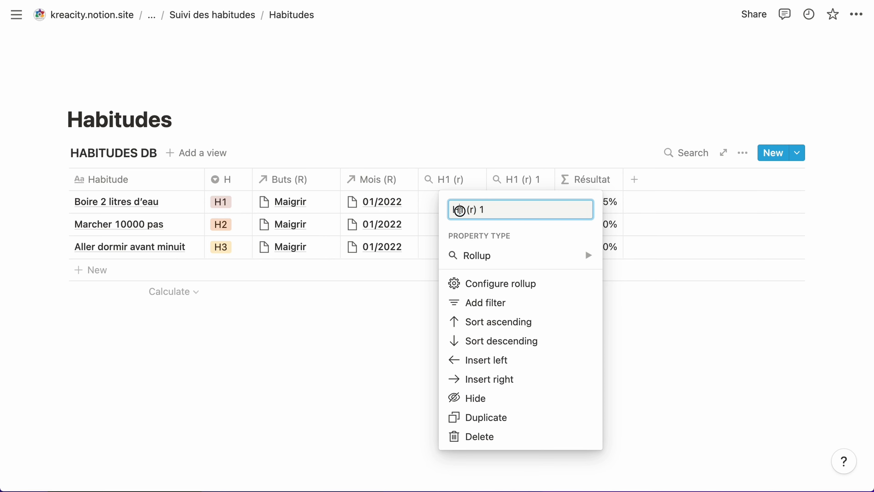
drag(461, 210, 463, 210)
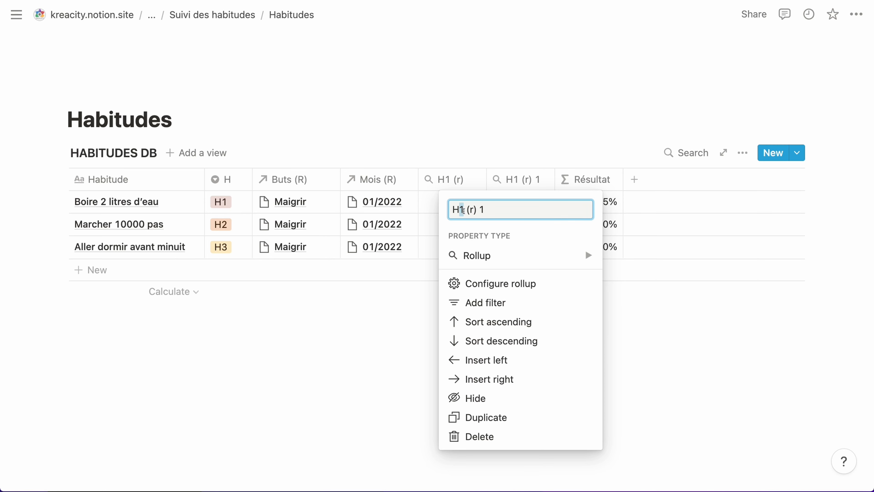
key(BackSpace)
key(BackSpace)
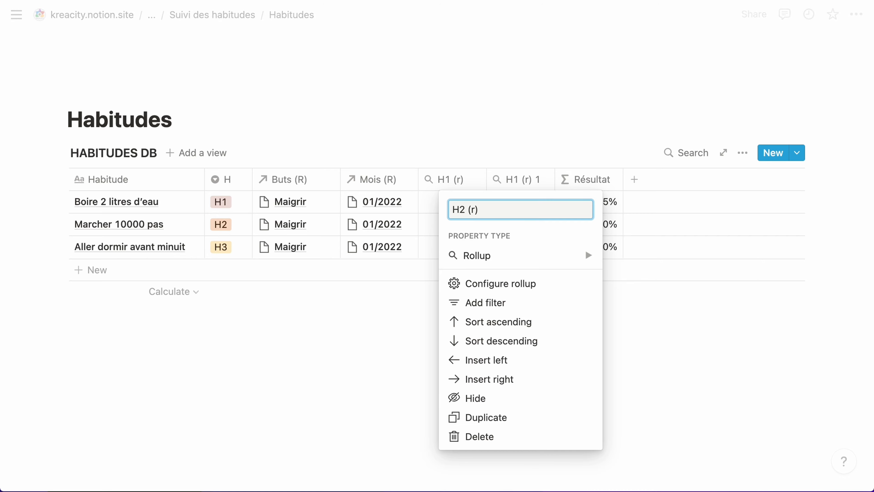
Configure the H2 (r) rollup to use the H2% (F) property of Mois (R), calculated as Average.
click(493, 284)
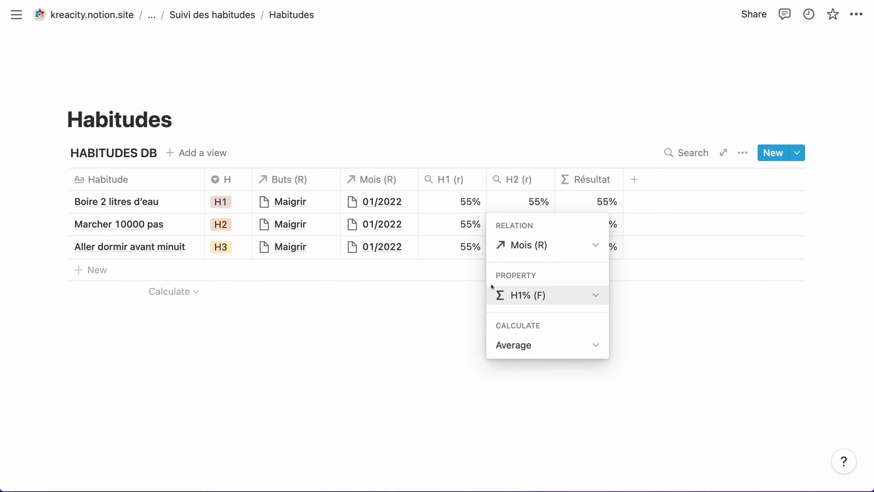
click(539, 294)
click(515, 196)
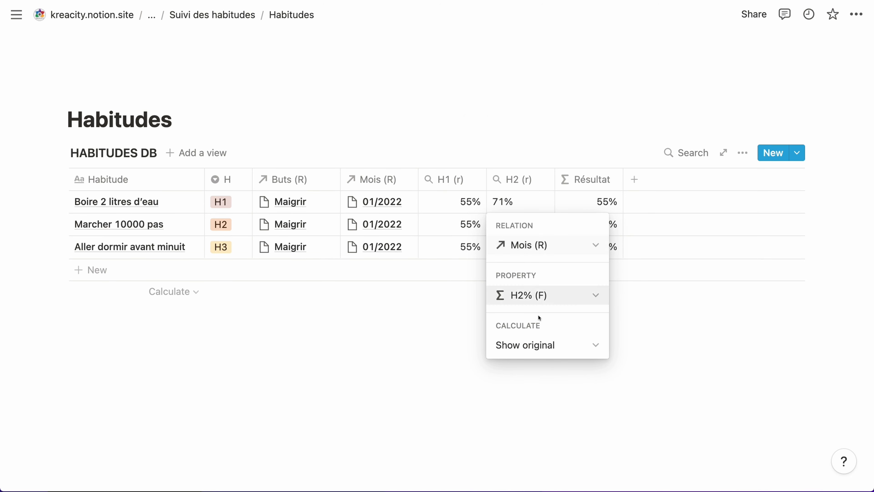
click(540, 345)
click(519, 248)
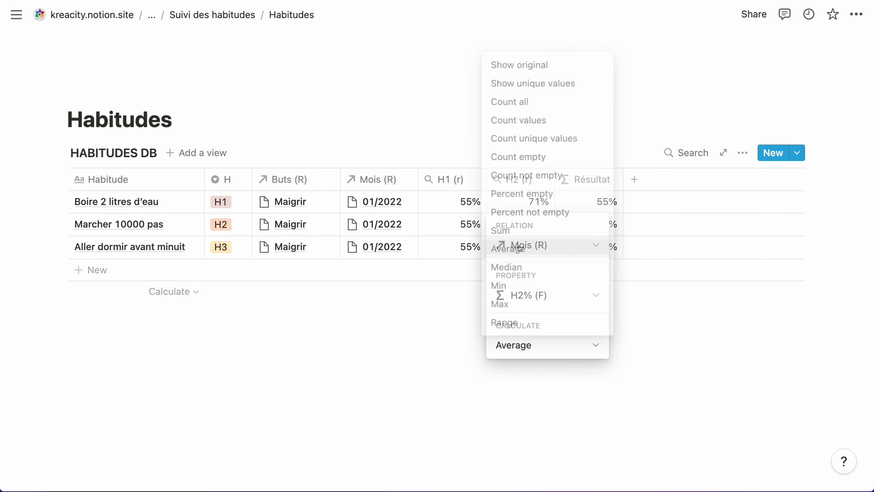
click(429, 382)
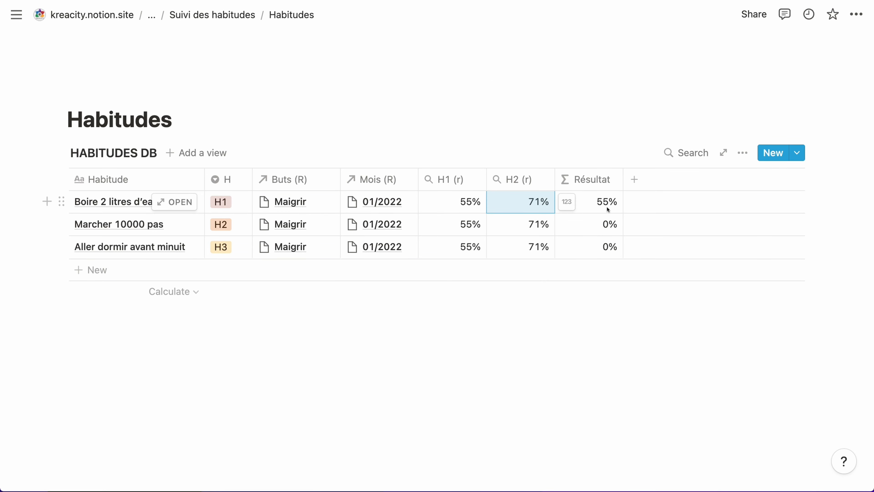
Duplicate the H2 (r) rollup property in HABITUDES DB and rename the copy "H3 (r)".
click(543, 180)
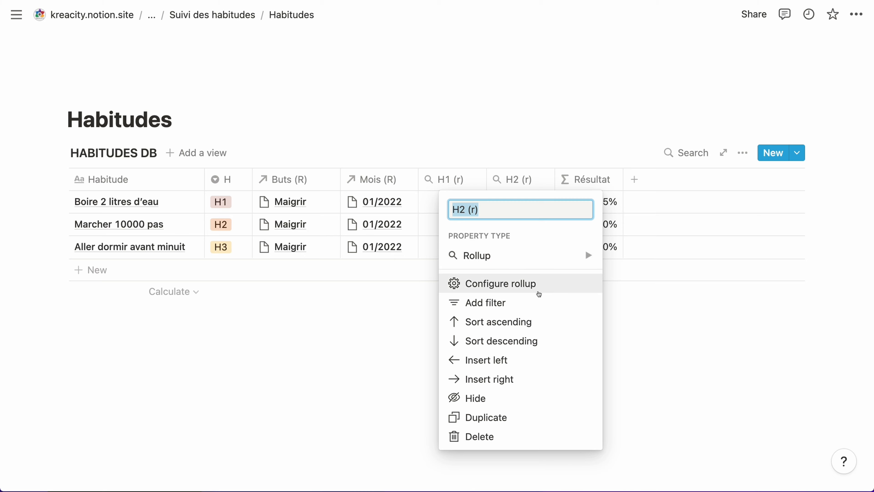
mouse_move(548, 254)
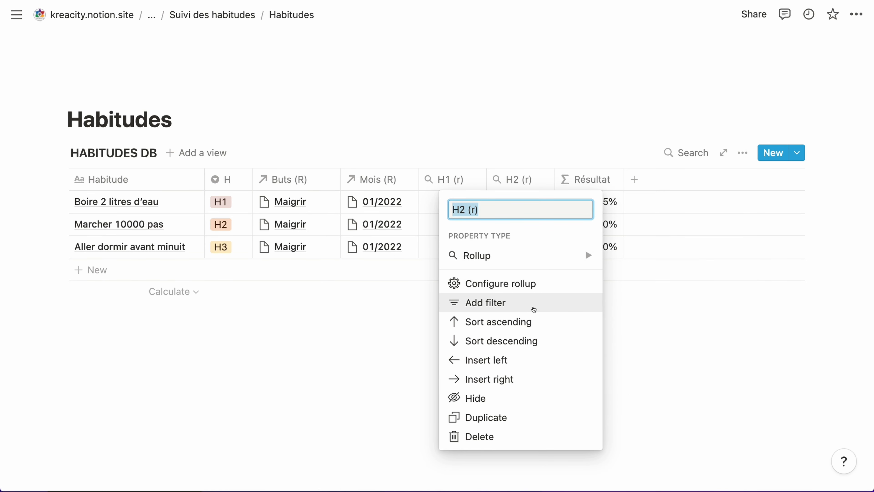
click(503, 417)
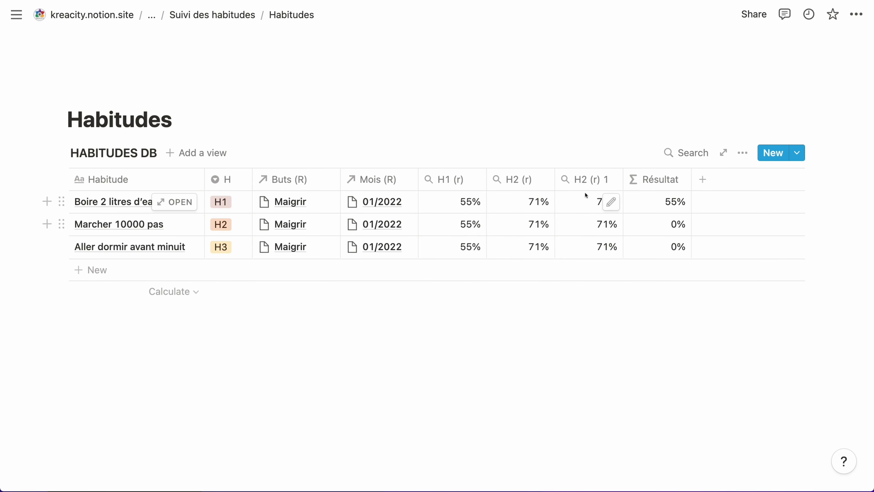
click(589, 180)
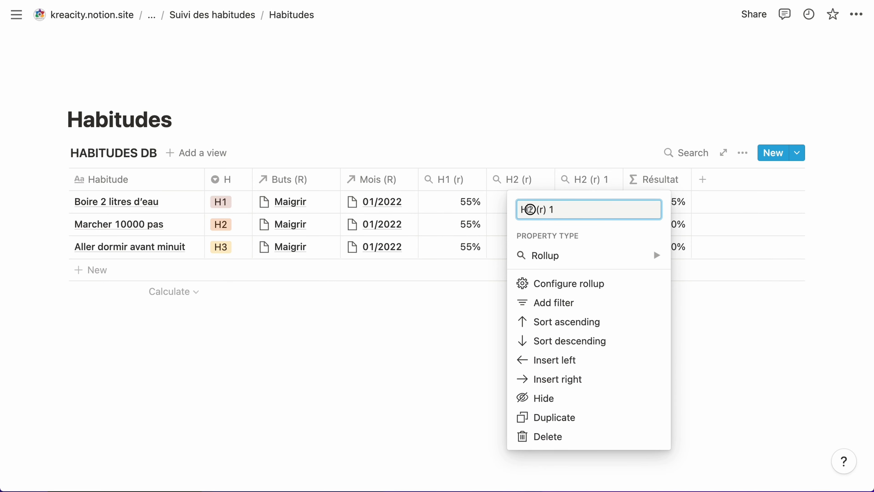
key(BackSpace)
text(3)
double_click(555, 210)
Configure the H3 (r) rollup to use the H3% (F) property of Mois (R), calculated as Average.
click(555, 291)
click(588, 295)
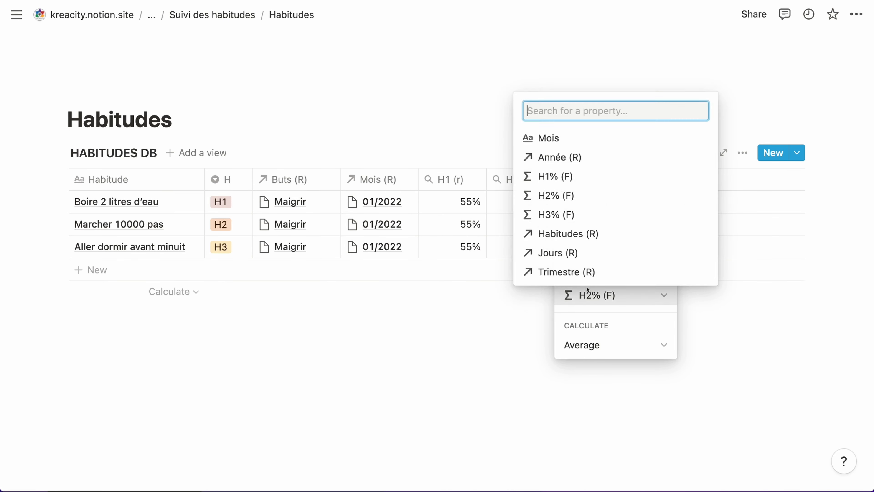
click(564, 215)
click(630, 350)
click(594, 245)
click(552, 275)
click(557, 321)
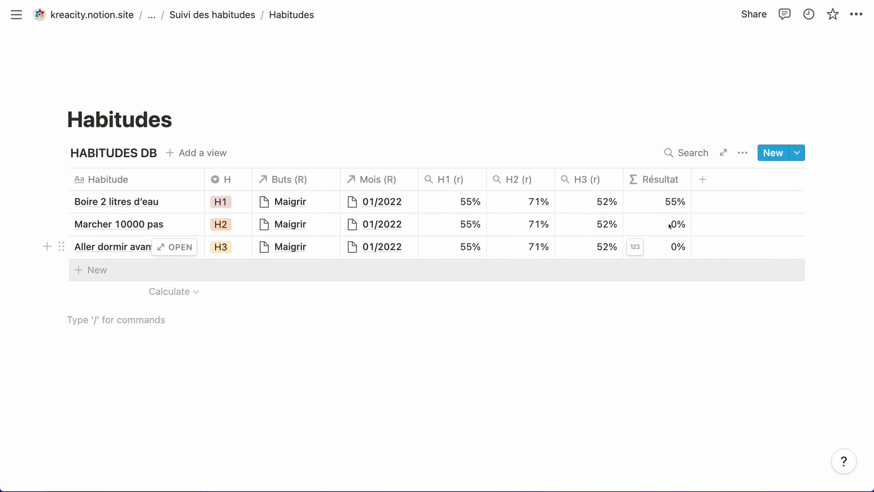
Extend the Résultat formula with nested if(contains(prop("H"), …)) conditions returning H2 (r) for "H2", H3 (r) for "H3" and otherwise 0.
click(654, 179)
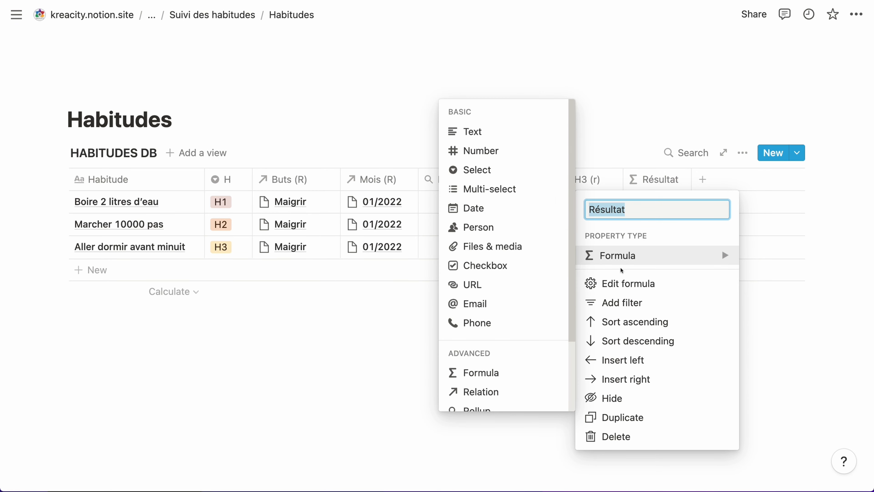
click(625, 283)
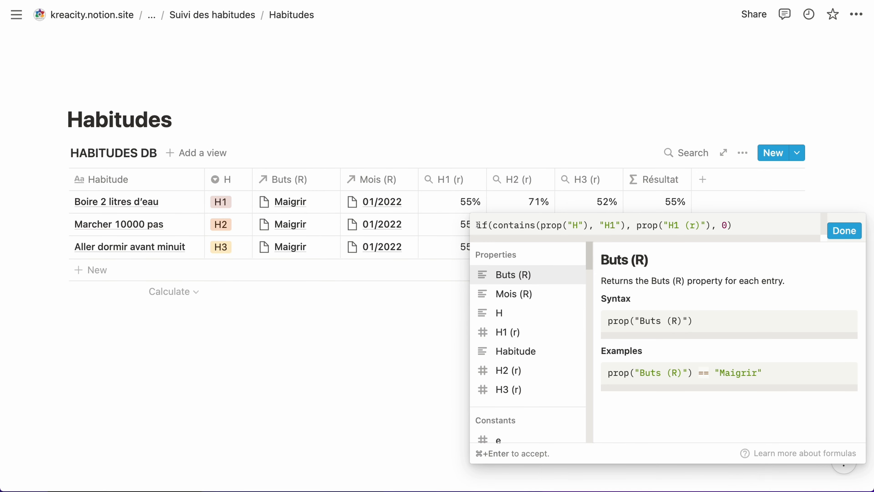
drag(482, 225, 733, 223)
key(super+c)
click(721, 225)
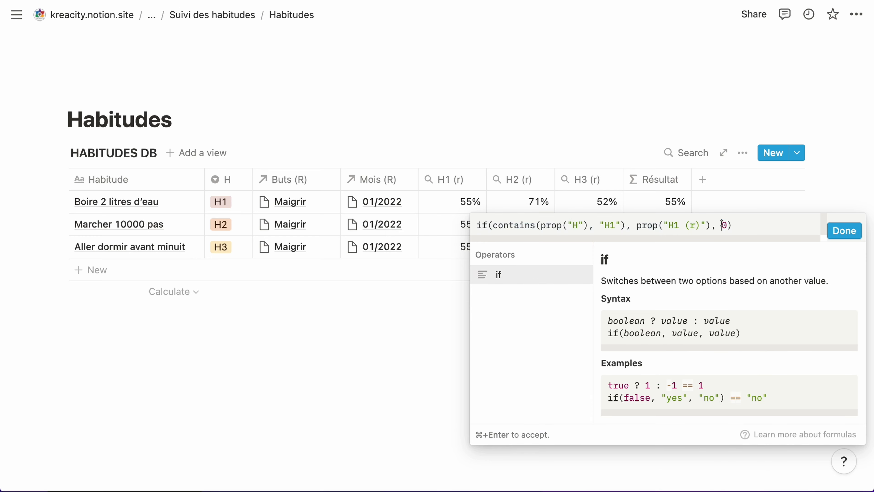
double_click(722, 224)
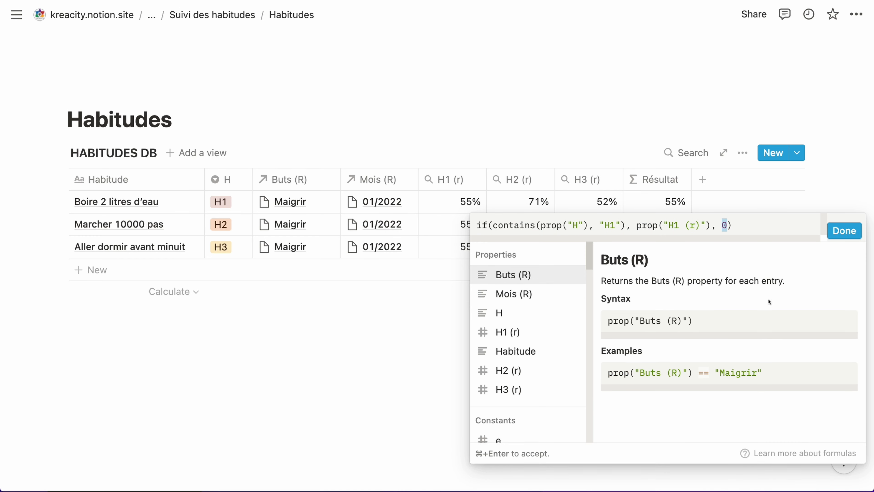
key(super+v)
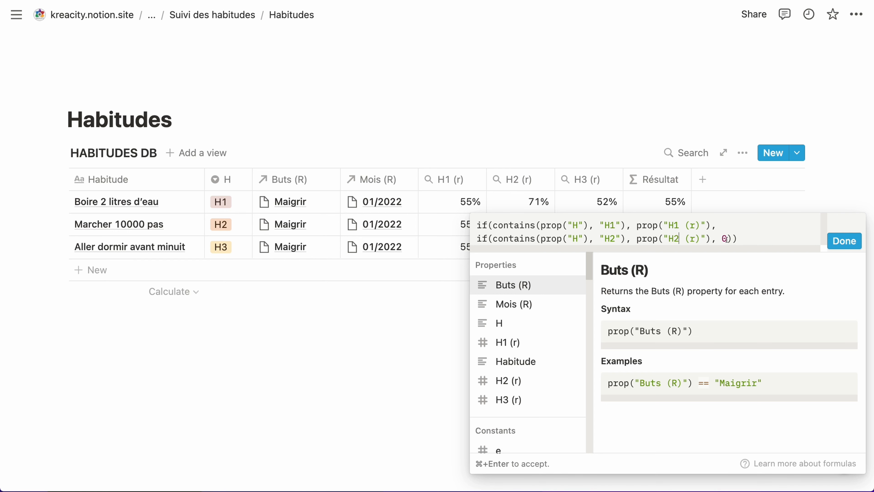
key(super+v)
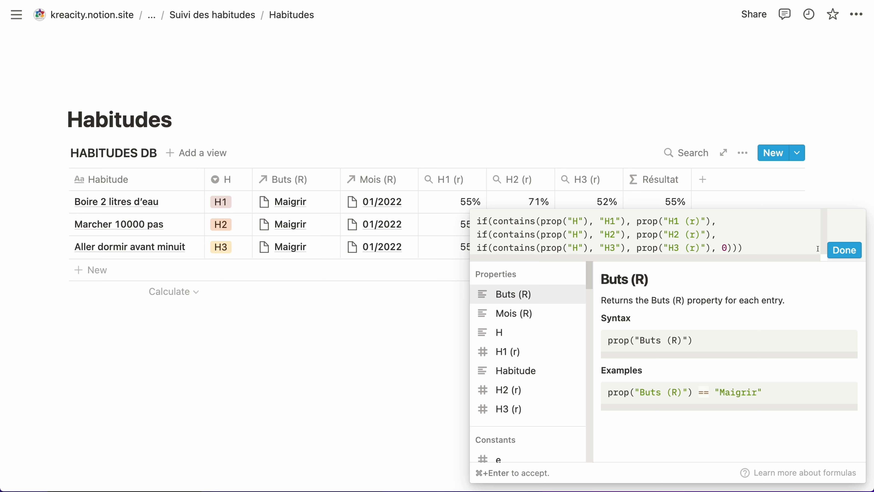
click(834, 255)
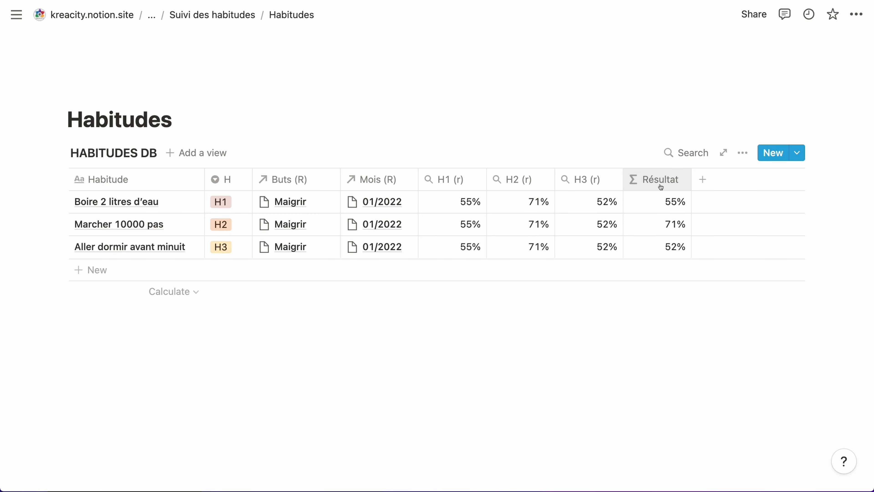
Open the Buts page of Suivi des habitudes and add a new rollup property to BUTS DB.
click(237, 15)
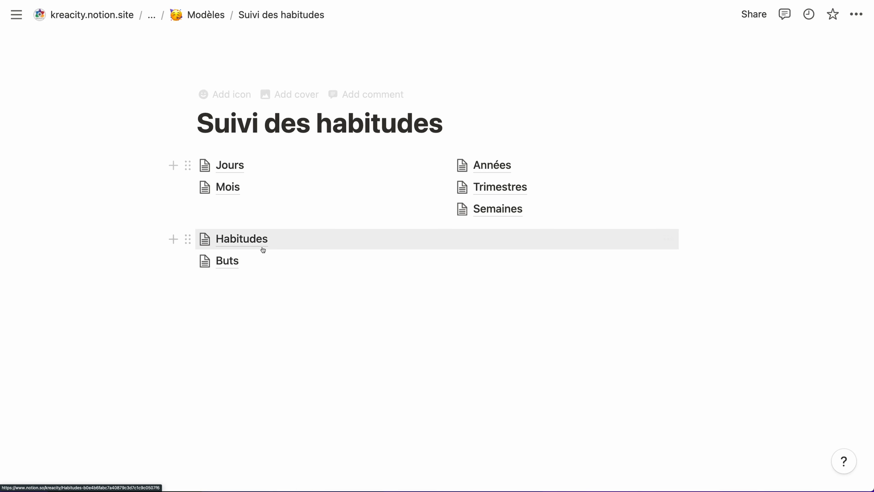
click(222, 263)
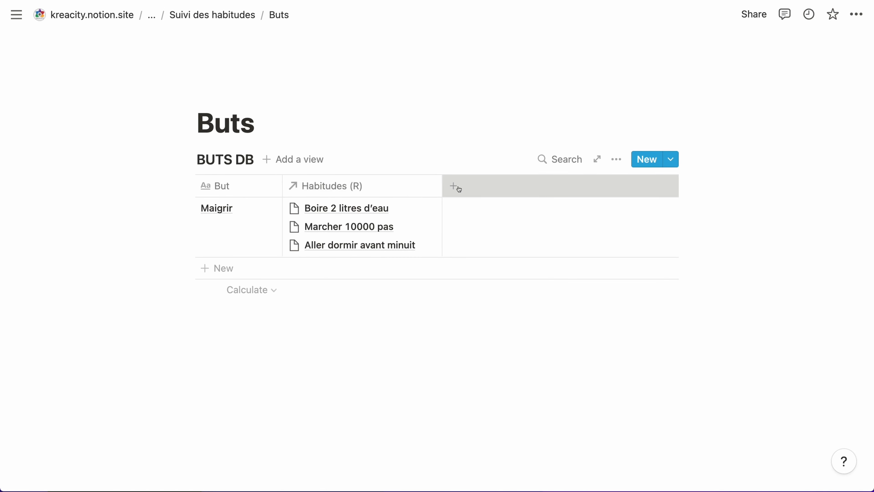
click(459, 189)
mouse_move(575, 255)
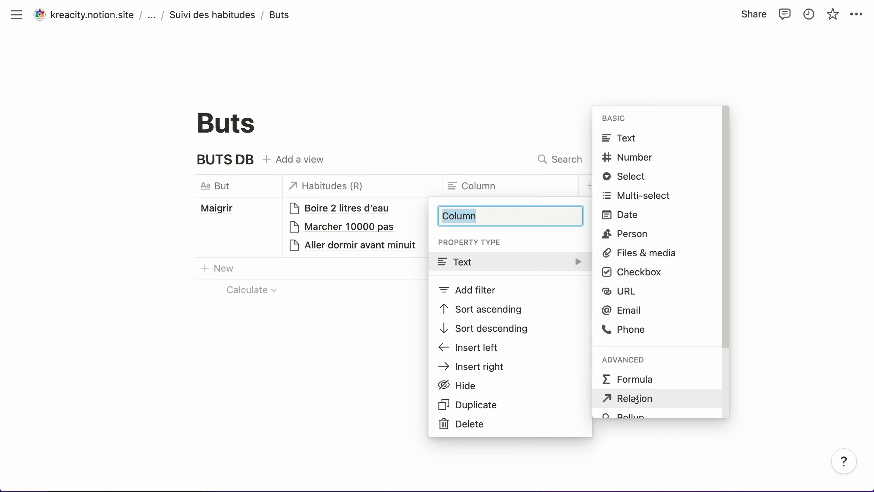
click(630, 412)
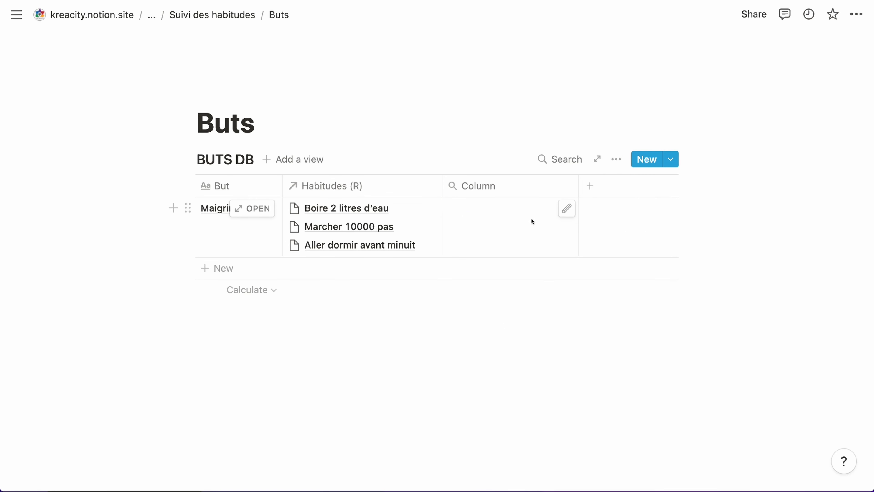
Configure the new BUTS DB rollup with relation Habitudes (R), property Résultat and calculation Average.
click(564, 215)
click(525, 289)
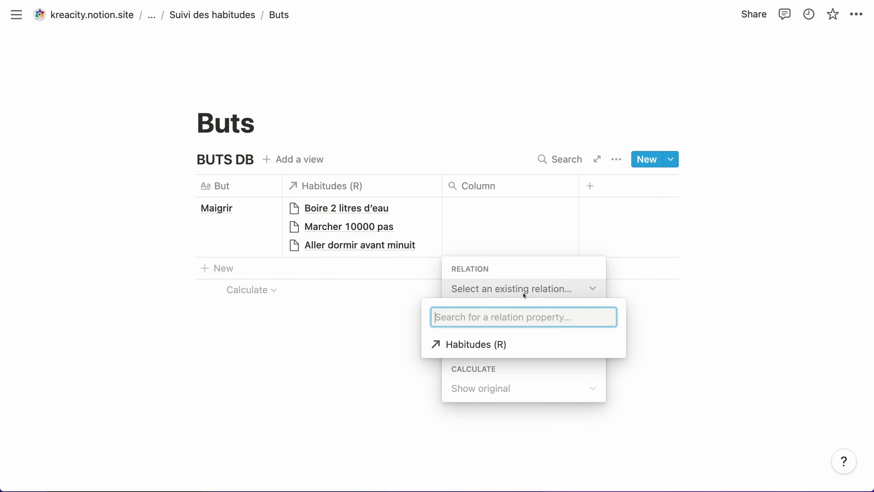
click(483, 348)
click(496, 336)
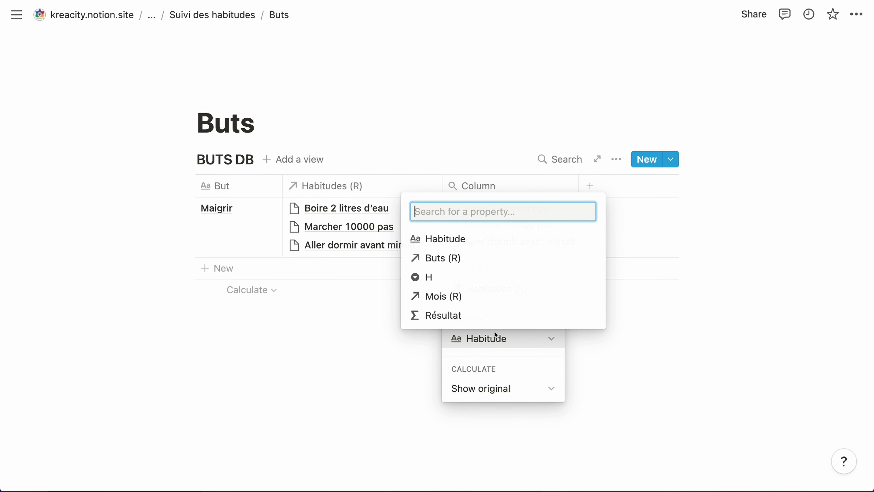
click(482, 316)
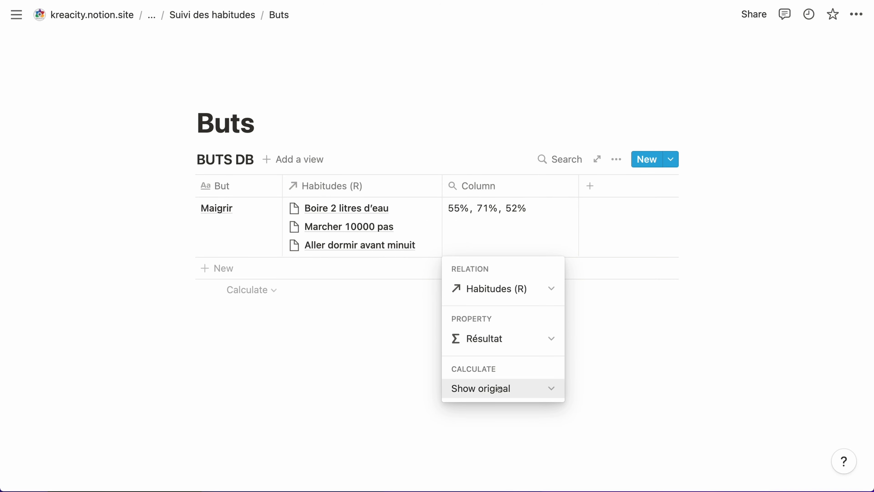
click(482, 388)
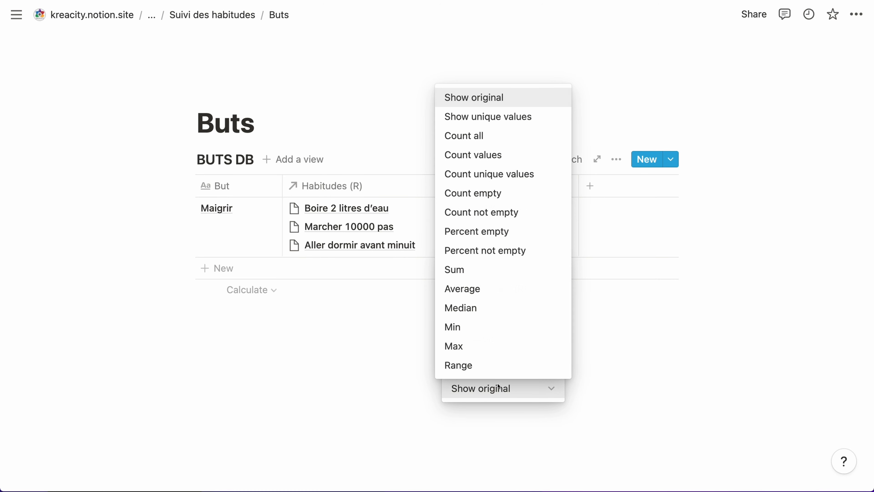
click(470, 297)
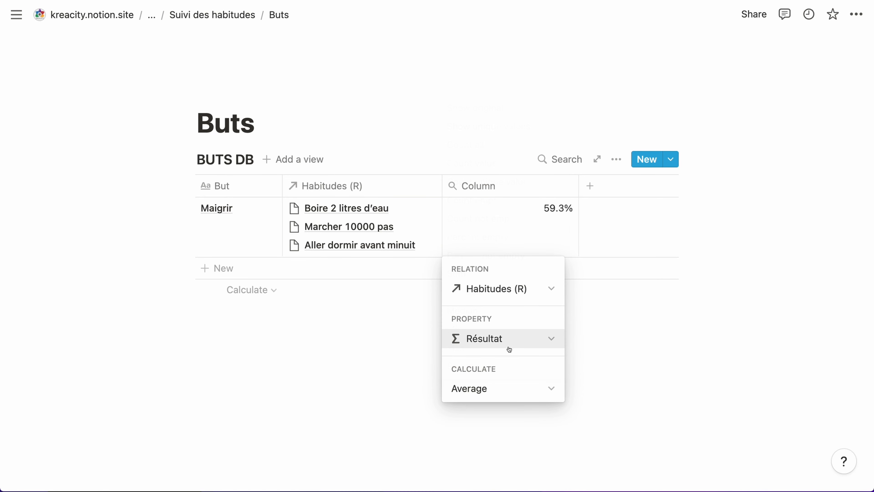
click(624, 352)
Rename the new rollup property in BUTS DB to "% atteint" and narrow its column to fit the name.
click(450, 184)
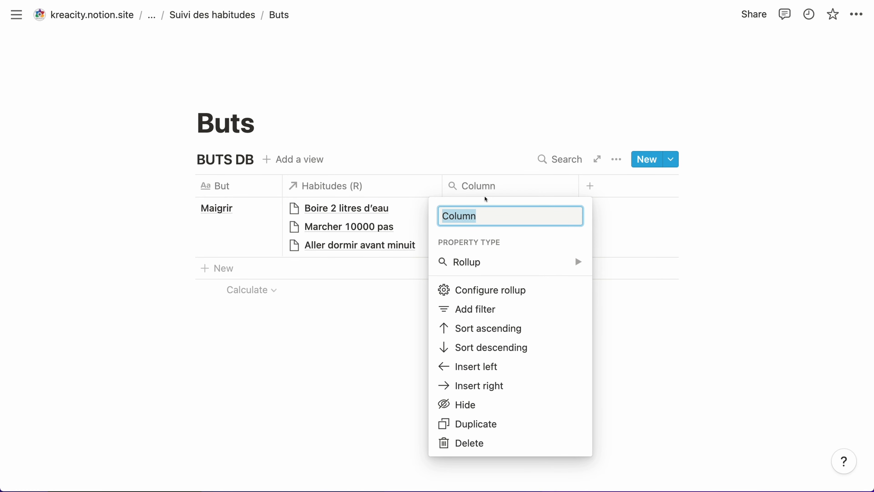
text(% atteint)
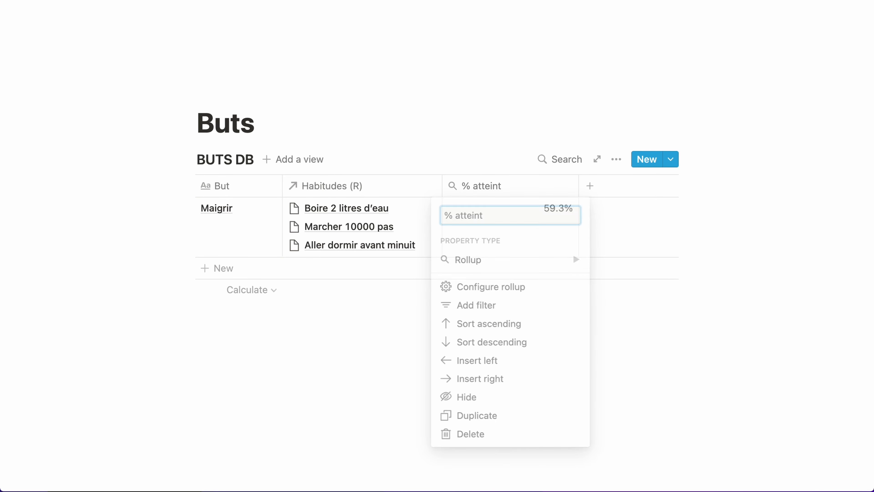
key(Return)
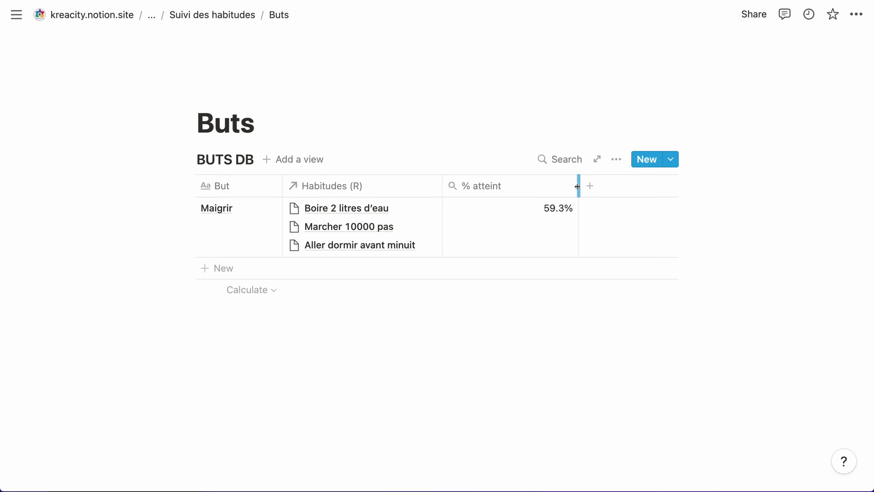
drag(578, 186, 513, 186)
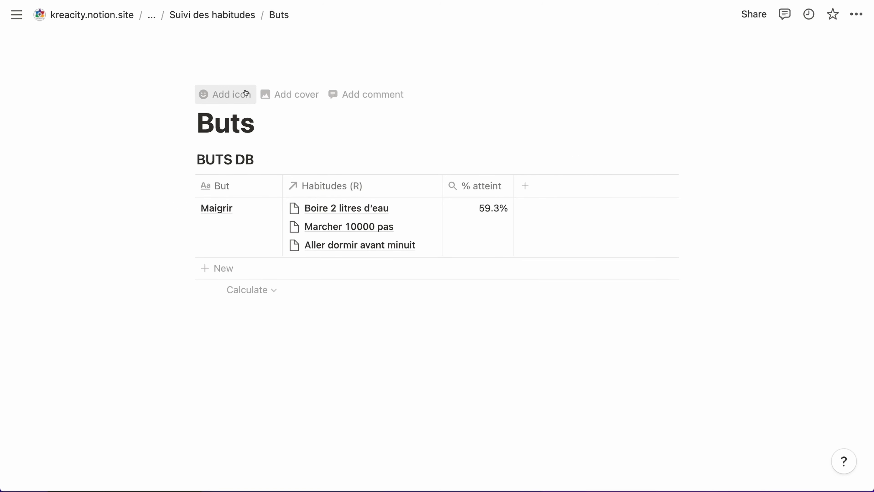
Widen the Mois (R) column in HABITUDES DB on the Habitudes page and link month 02/2022 to the habit "Boire 2 litres d'eau".
click(222, 16)
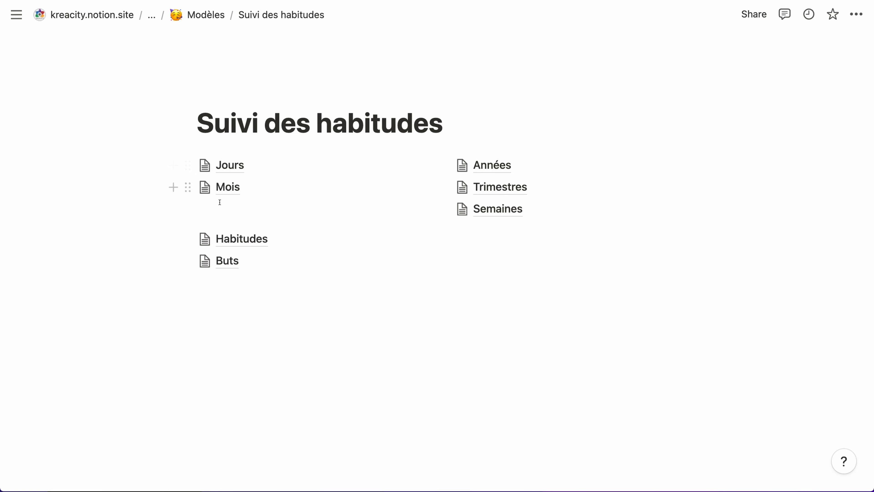
click(240, 238)
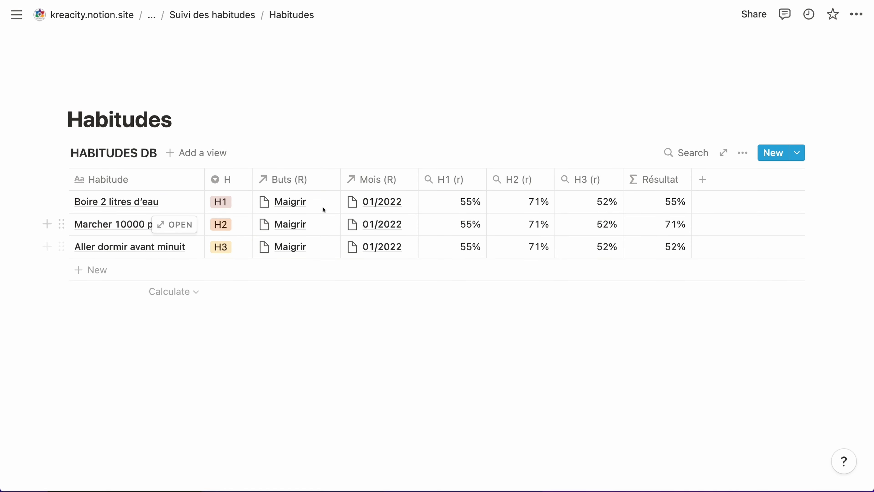
drag(419, 171, 461, 172)
click(434, 208)
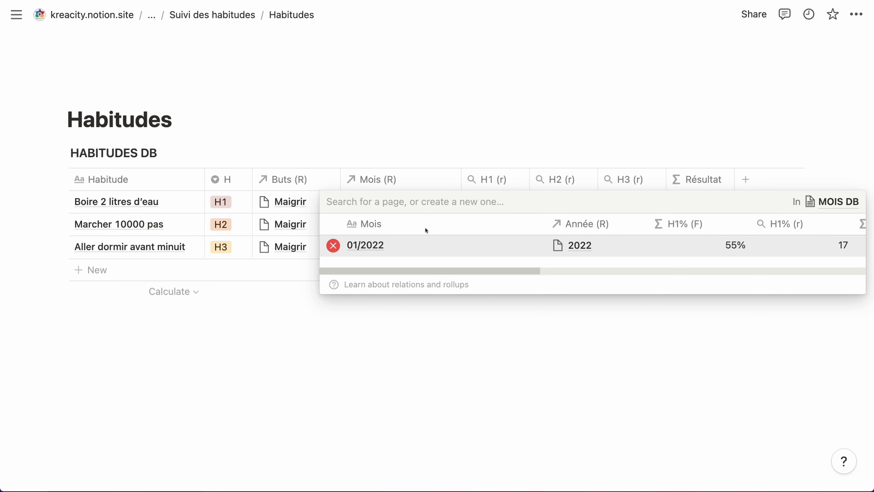
text(02)
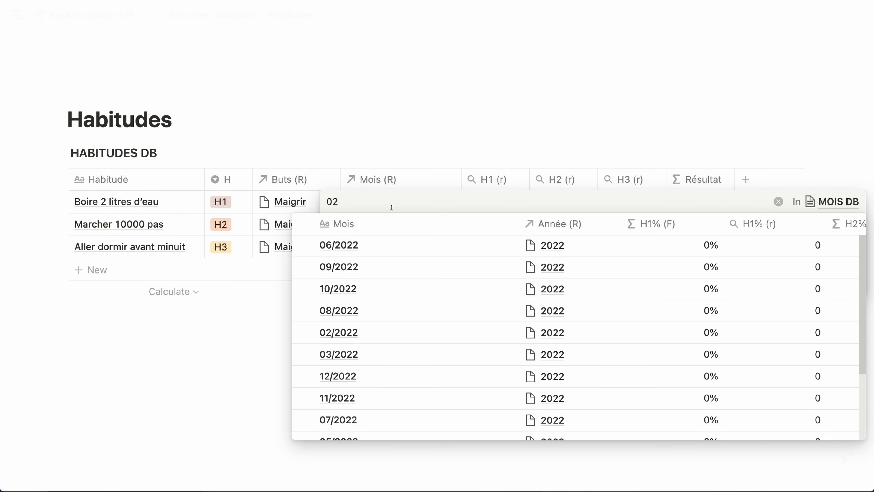
scroll(370, 309, down, 5)
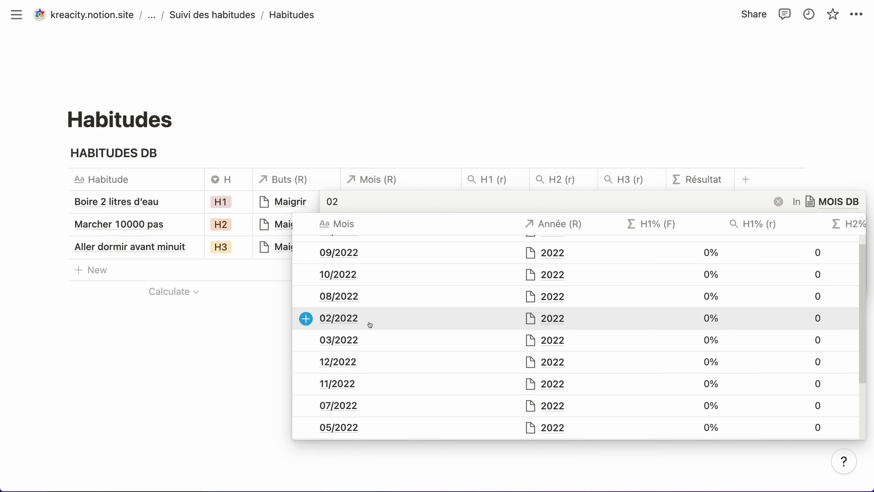
scroll(370, 375, up, 3)
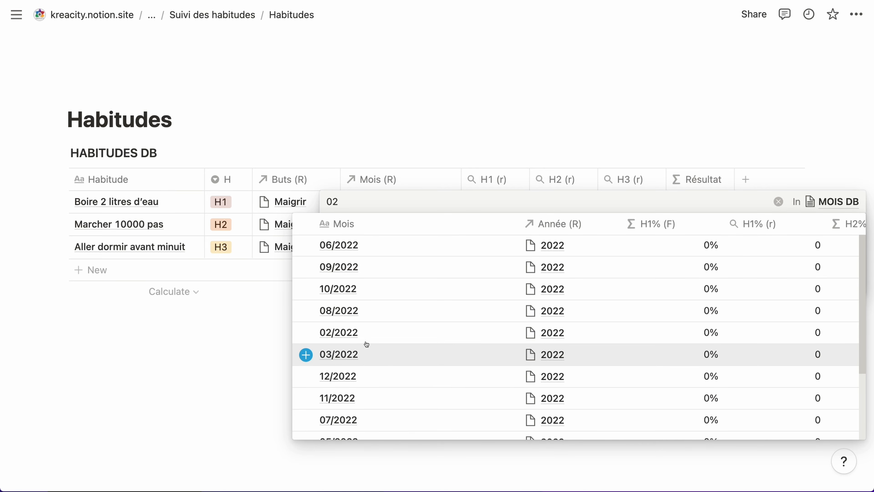
text(/)
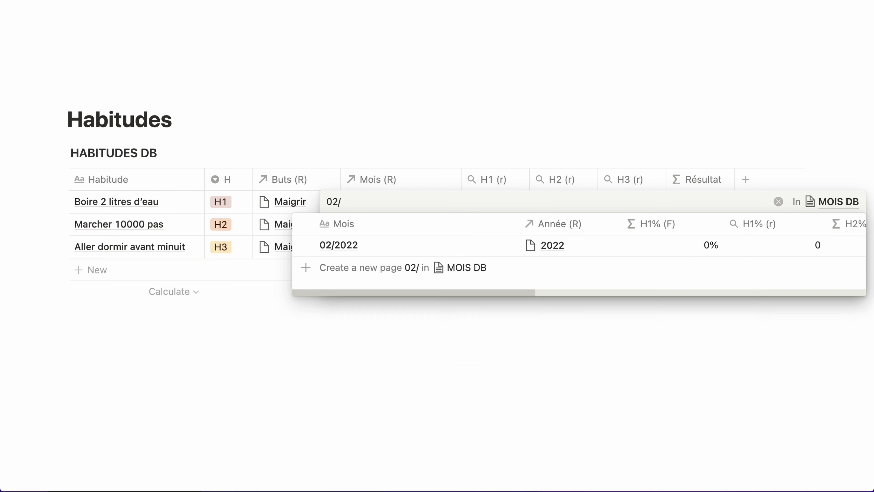
click(384, 244)
click(371, 386)
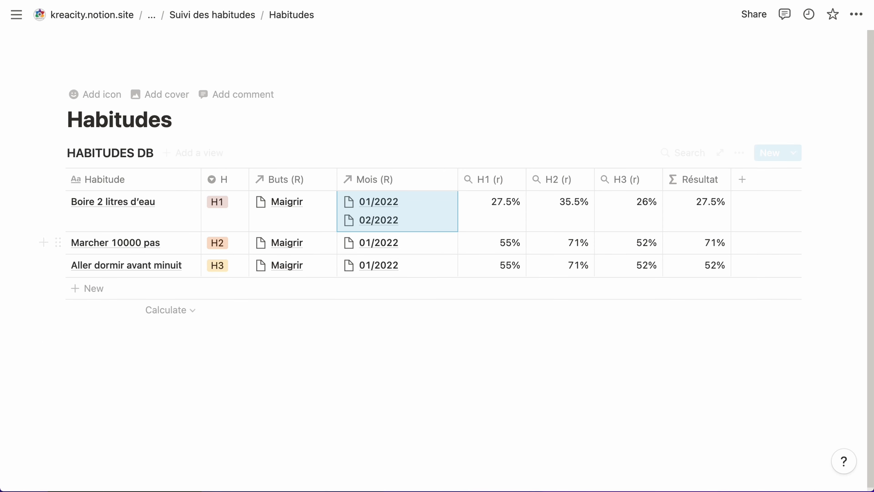
On the Jours page, tick H1 for 1–3, 5–7 and 9–13 February 2022.
click(203, 15)
click(224, 166)
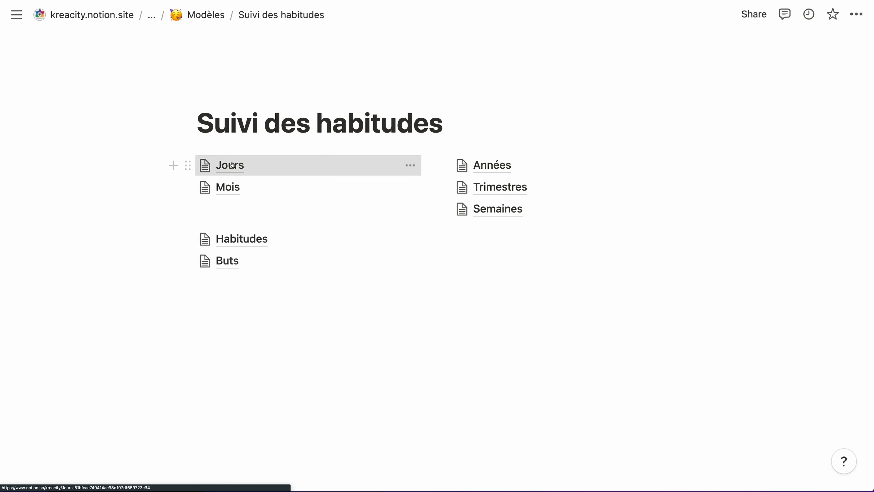
scroll(275, 241, down, 15)
scroll(275, 243, down, 5)
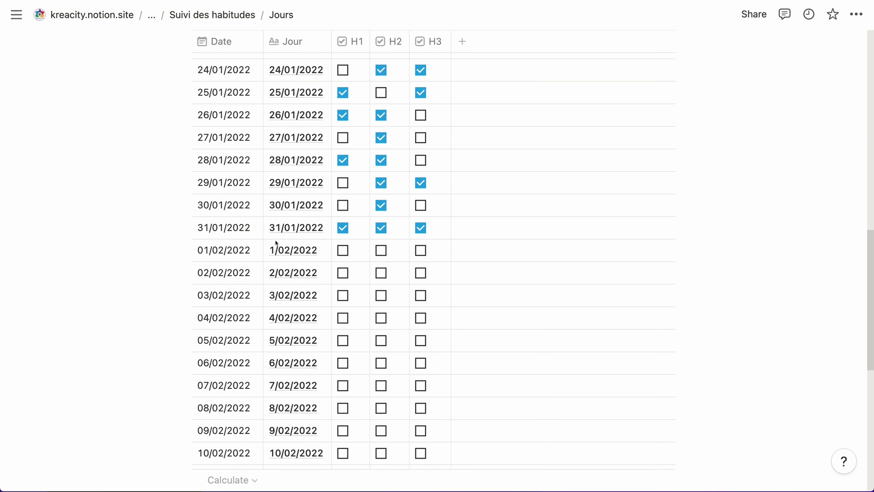
click(343, 123)
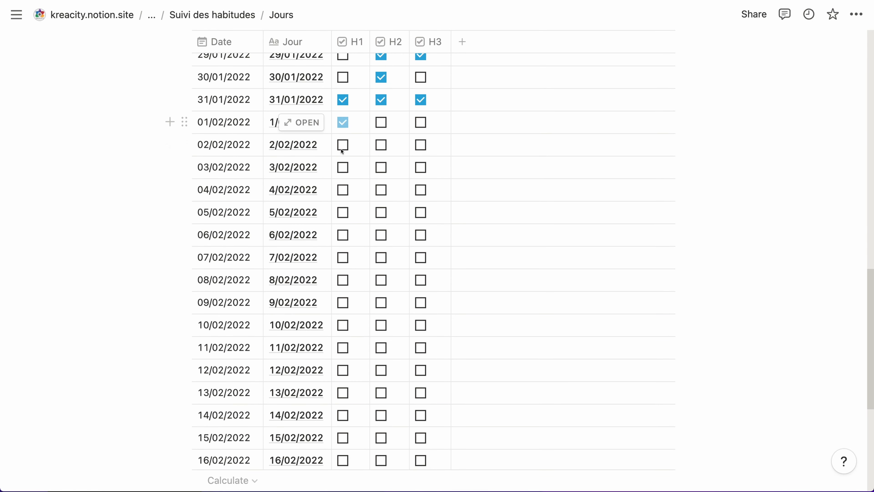
click(343, 145)
click(343, 168)
click(344, 188)
click(341, 214)
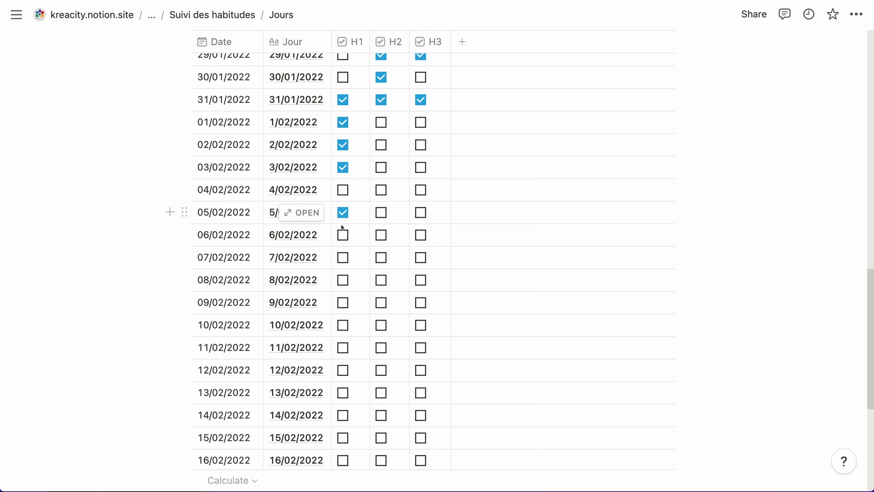
click(342, 235)
click(343, 257)
click(343, 302)
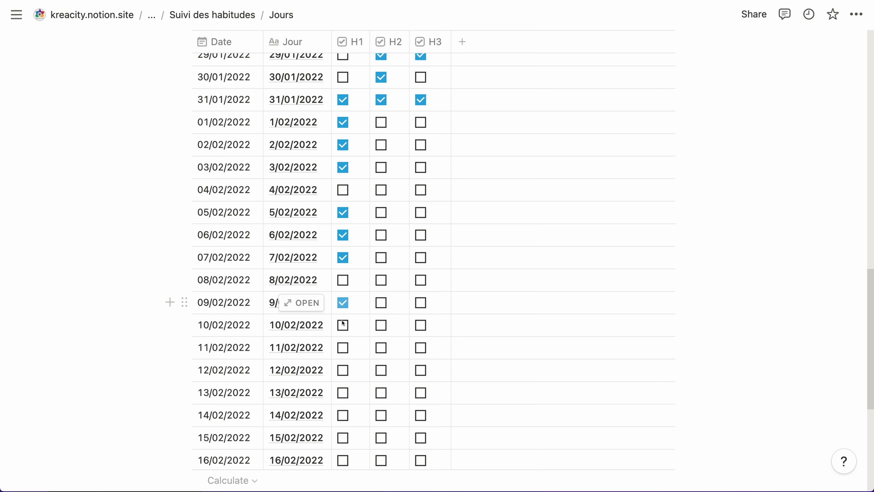
click(343, 324)
click(343, 347)
click(343, 369)
click(339, 391)
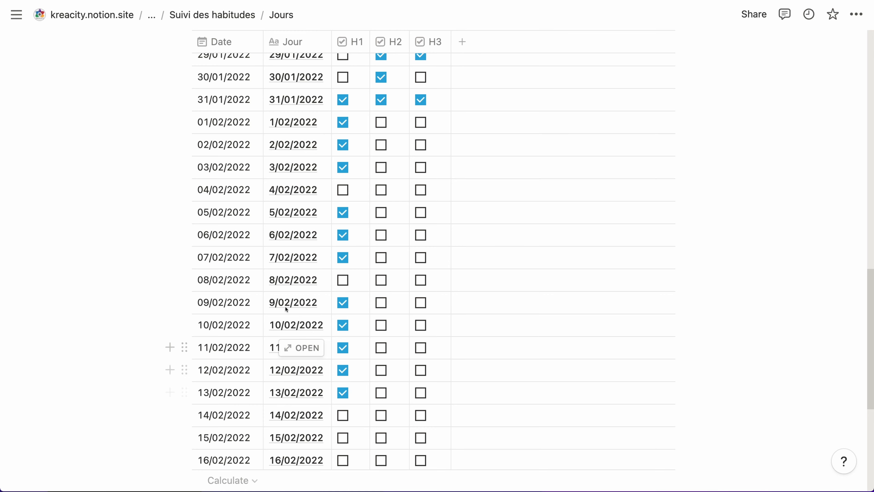
Check the 02/2022 H1 percentage on the Mois page and the "% atteint" of the goal Maigrir on the Buts page.
click(206, 20)
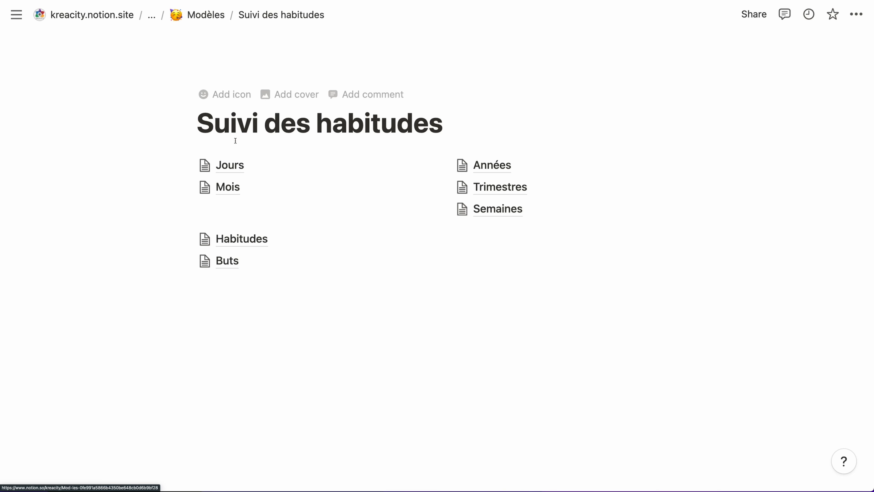
click(228, 187)
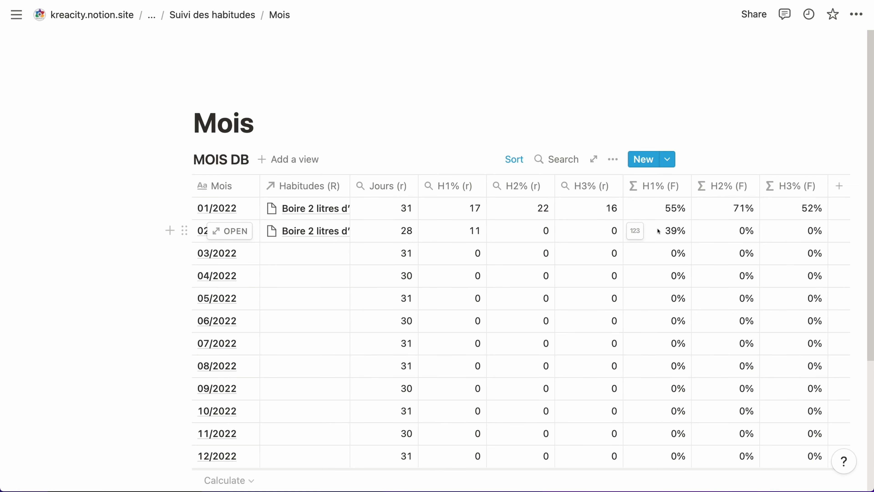
click(212, 15)
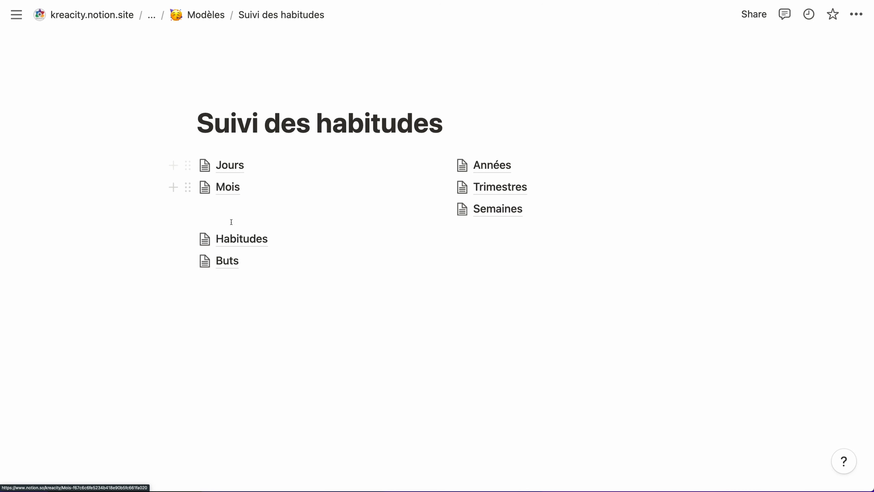
click(227, 260)
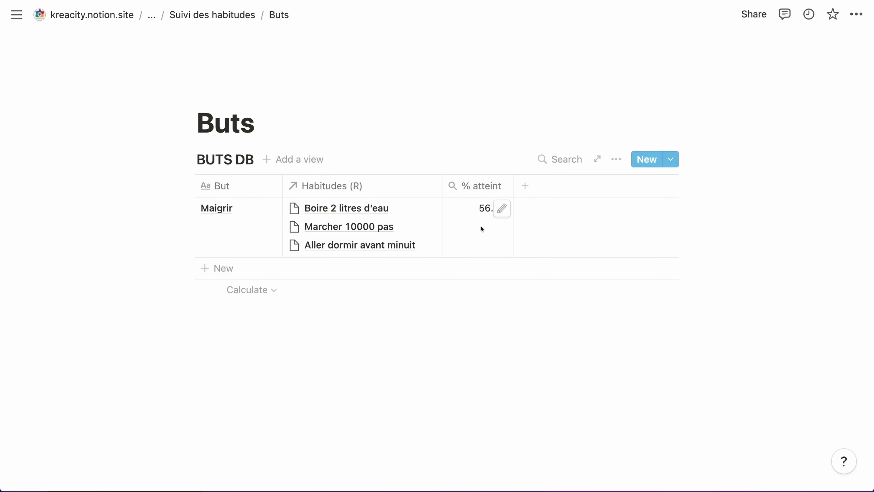
click(217, 15)
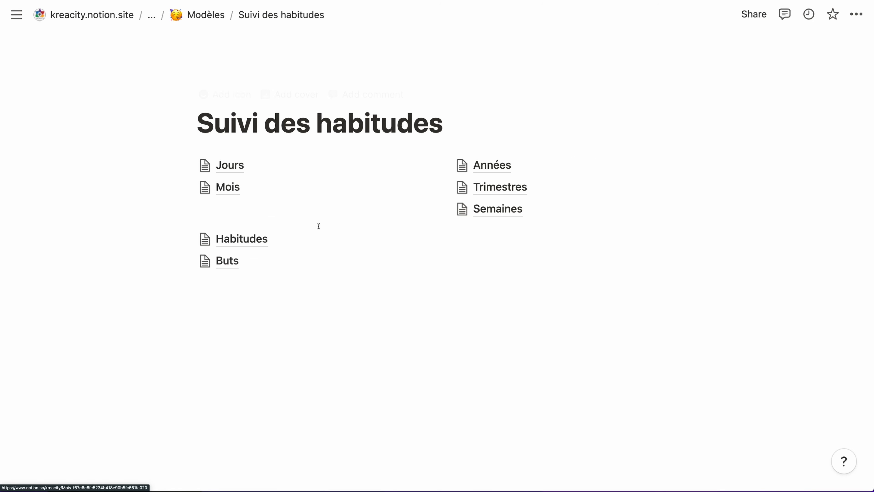
Open the Habitudes page and hide the H1 (r), H2 (r) and H3 (r) properties in the HABITUDES DB table.
click(261, 245)
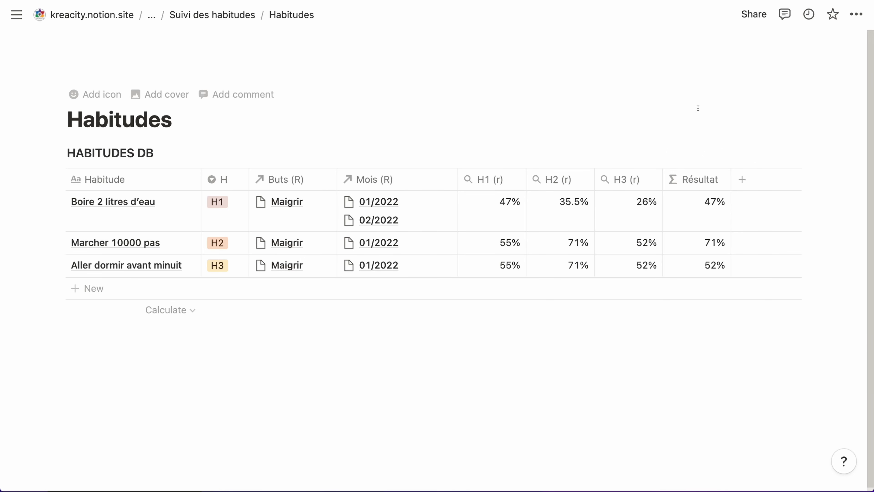
click(856, 14)
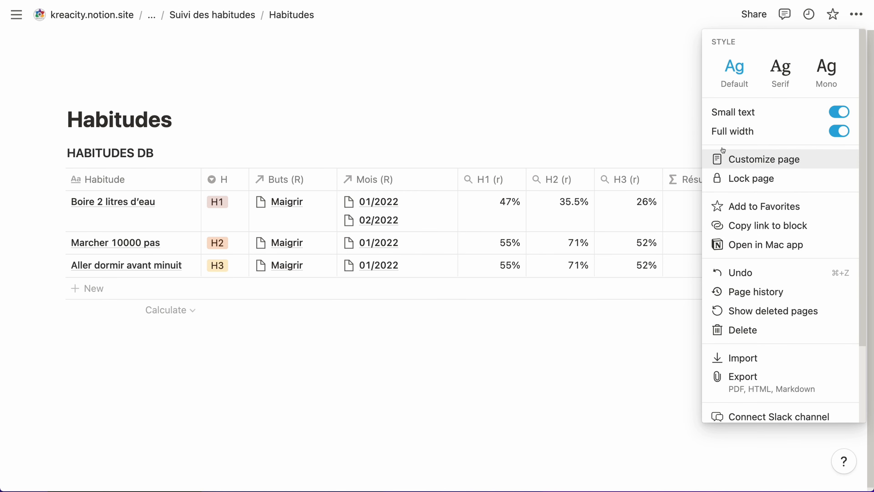
click(657, 146)
click(738, 153)
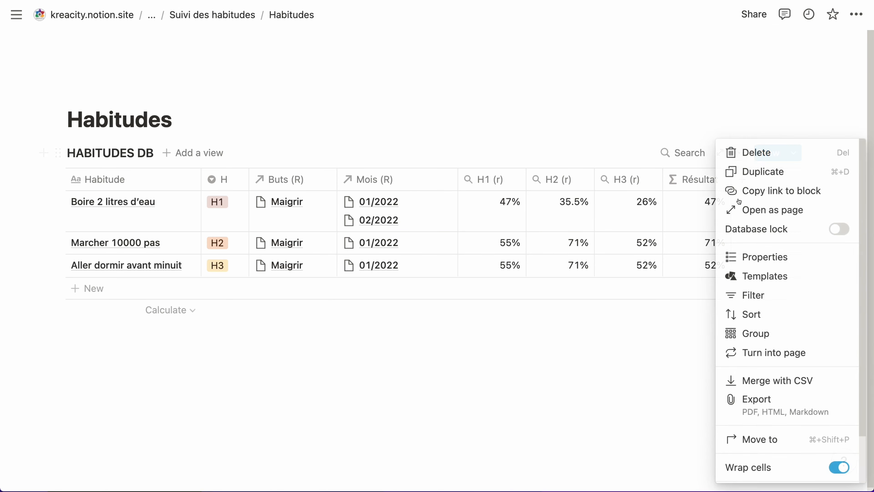
click(759, 256)
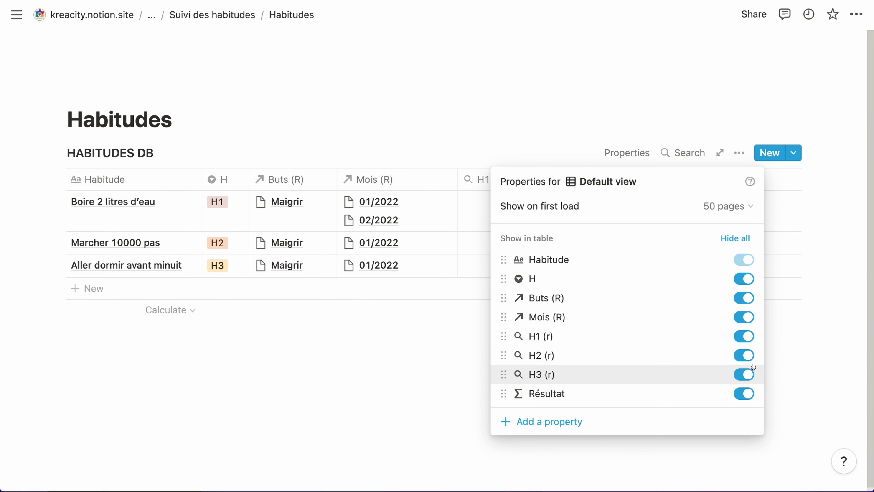
click(746, 354)
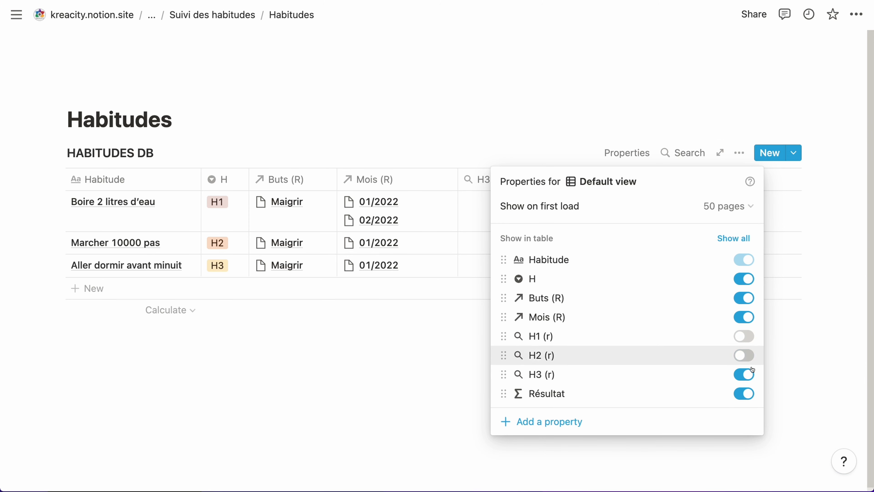
click(744, 374)
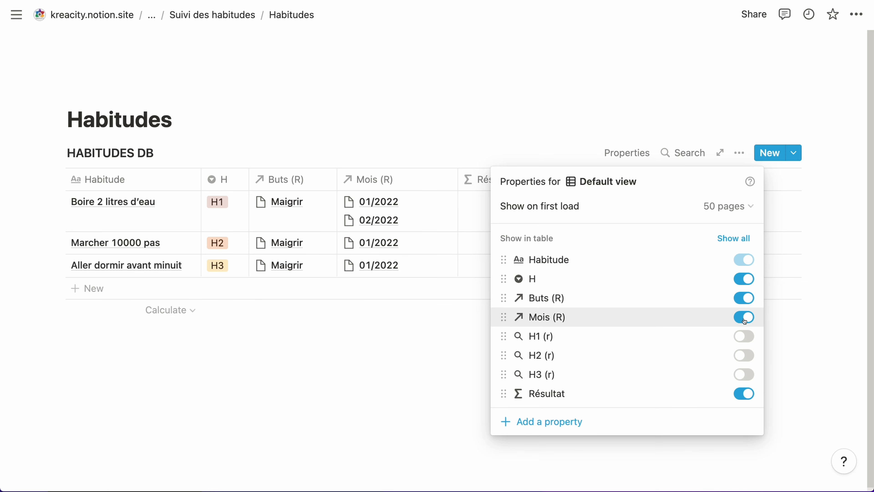
click(482, 372)
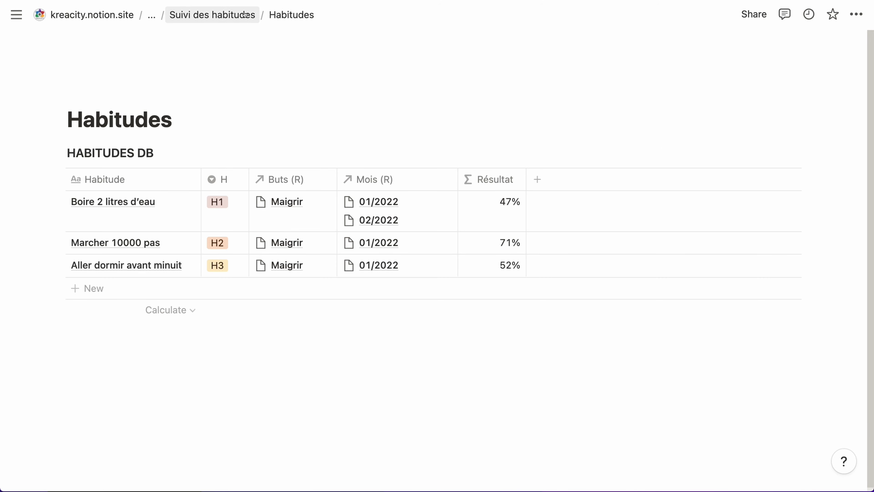
Review the Habitudes table and the "% atteint" value of the goal Maigrir on the Buts page.
click(212, 15)
click(263, 239)
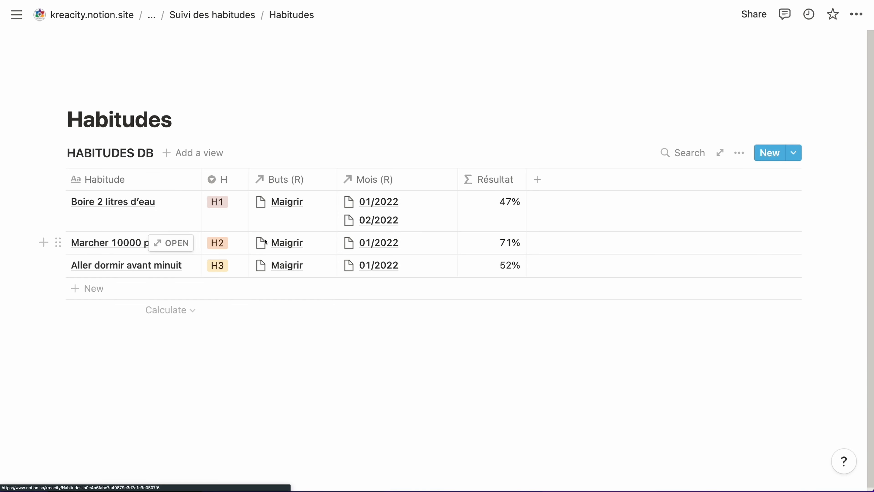
click(241, 15)
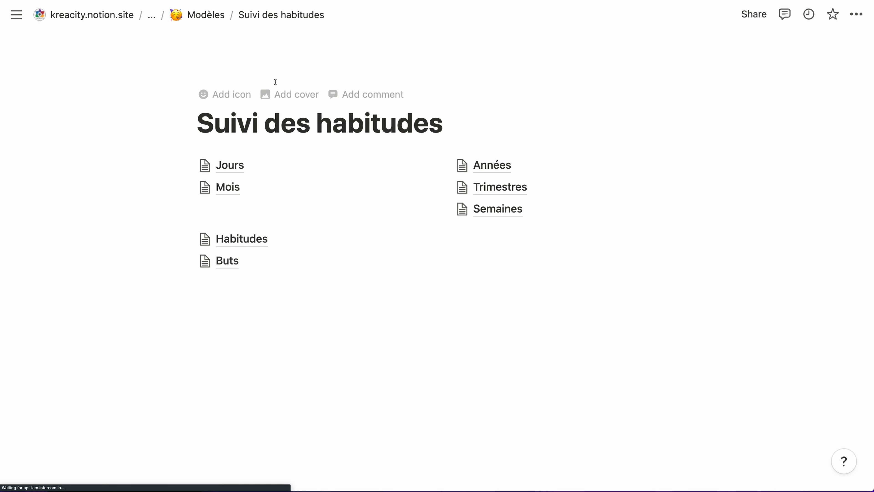
click(218, 261)
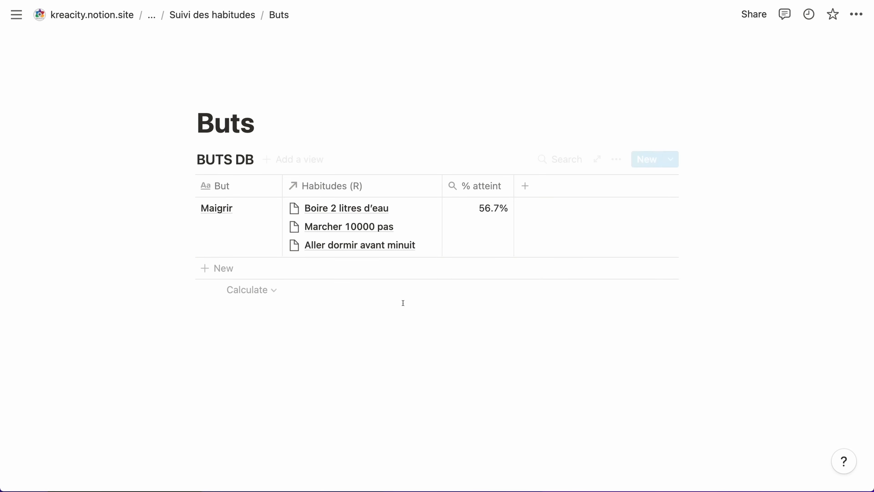
key(super+bracketleft)
Narrow the Mois (R) column and adjust the width of the H column in HABITUDES DB on the Habitudes page.
click(263, 240)
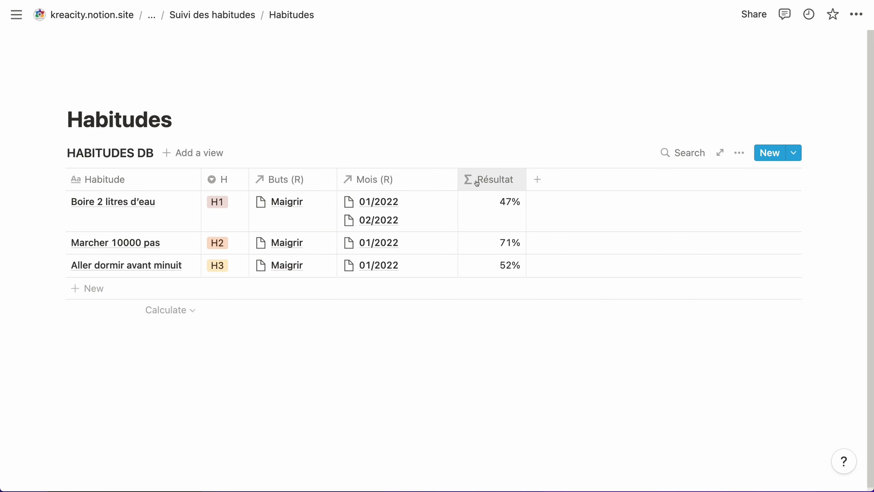
drag(458, 178, 414, 178)
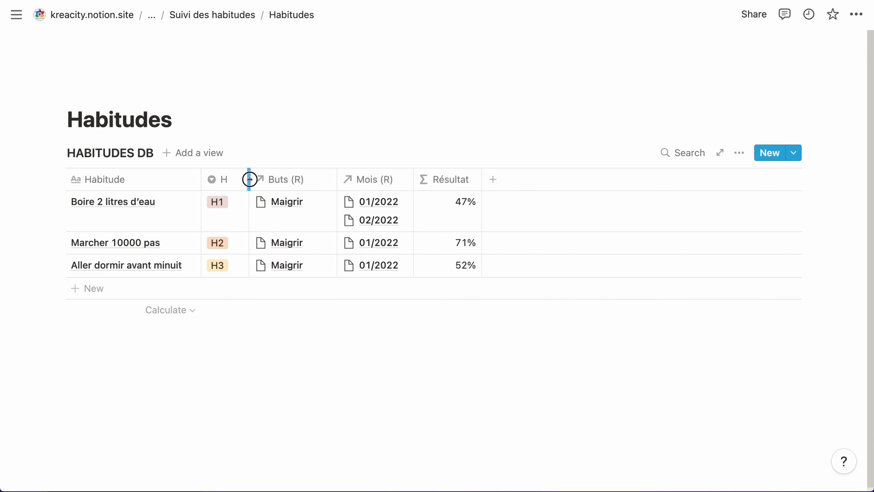
drag(248, 178, 269, 178)
click(212, 14)
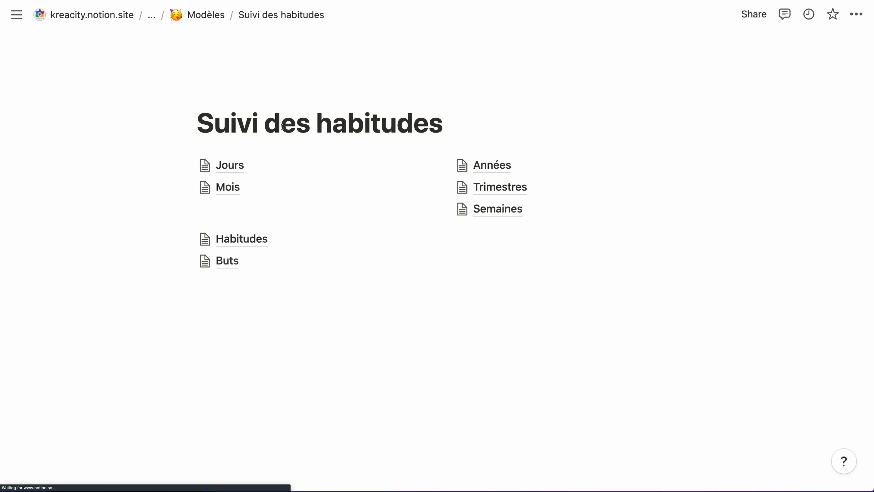
Open the Mois page and hide every property except Mois in the MOIS DB table, including the relation, rollups and percentage formulas.
click(228, 186)
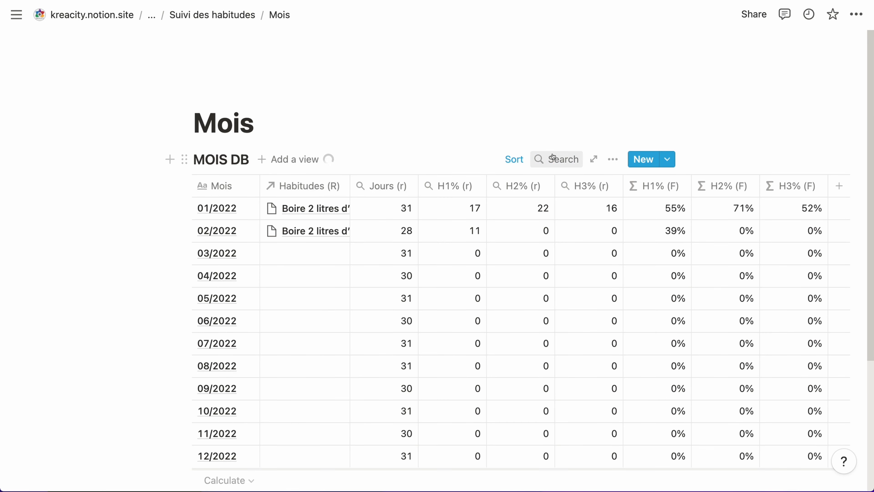
click(613, 159)
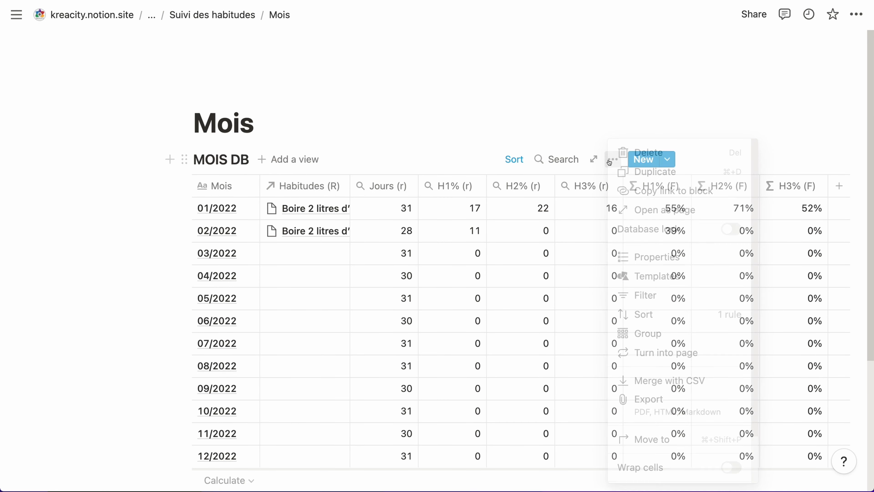
click(665, 256)
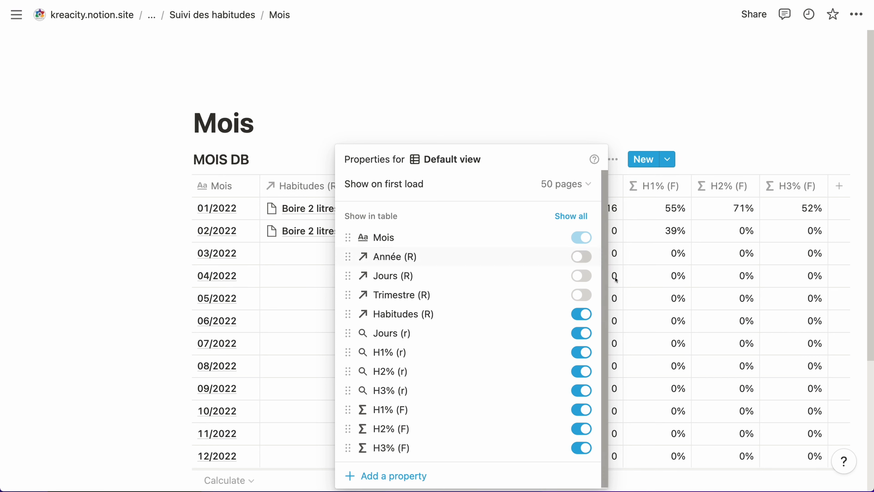
click(585, 314)
click(587, 332)
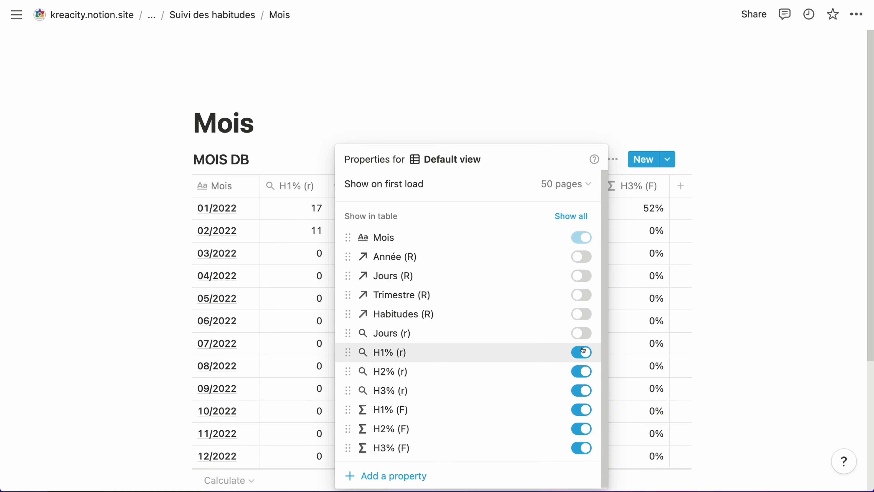
click(585, 352)
click(585, 371)
click(585, 392)
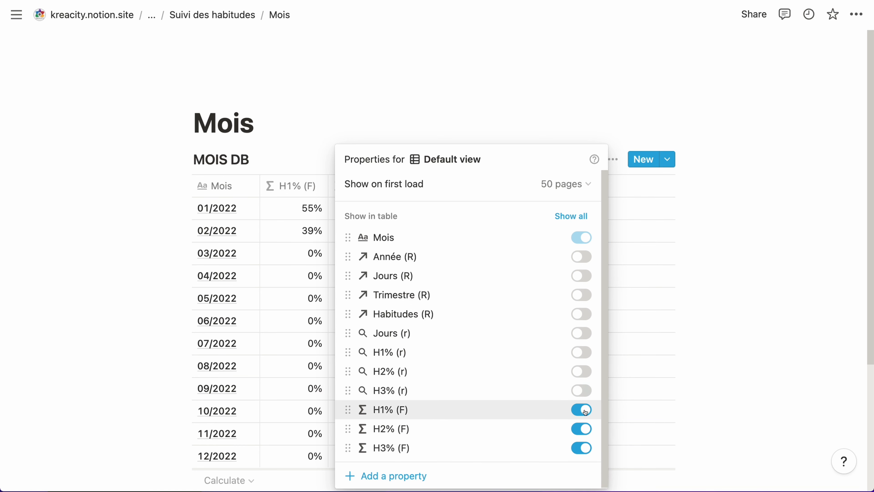
click(585, 409)
click(585, 428)
click(586, 447)
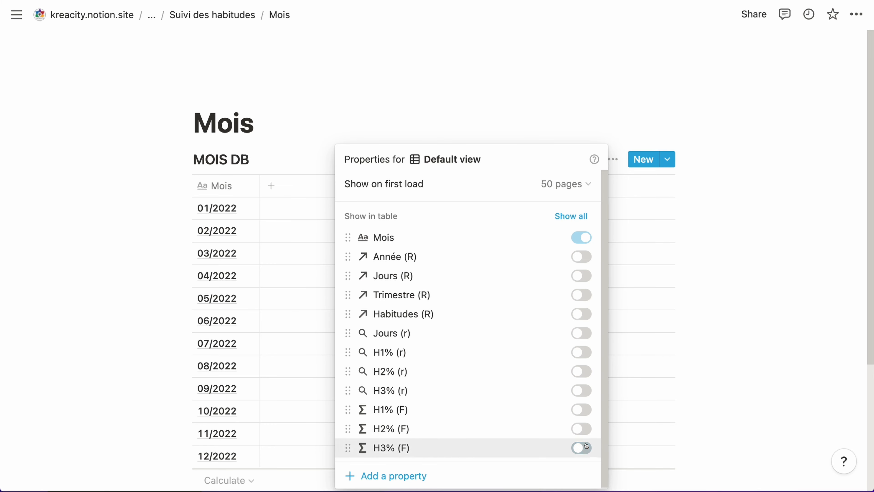
click(485, 84)
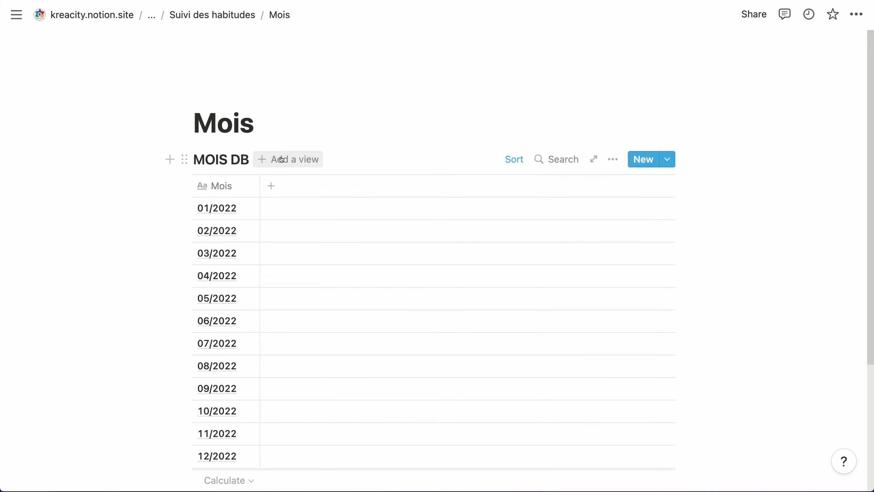
Show Habitudes (R) in MOIS DB, widen its column to fit three habit names, and return to the Suivi des habitudes page.
click(612, 160)
click(648, 257)
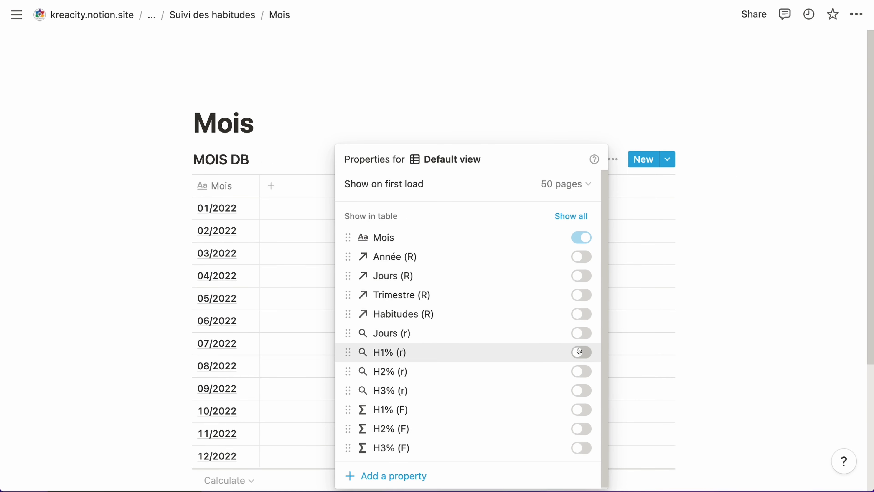
click(582, 315)
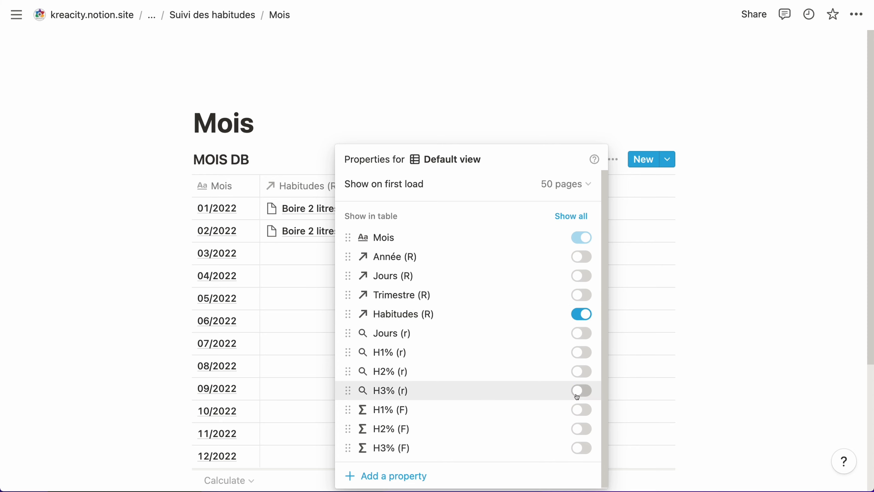
click(476, 114)
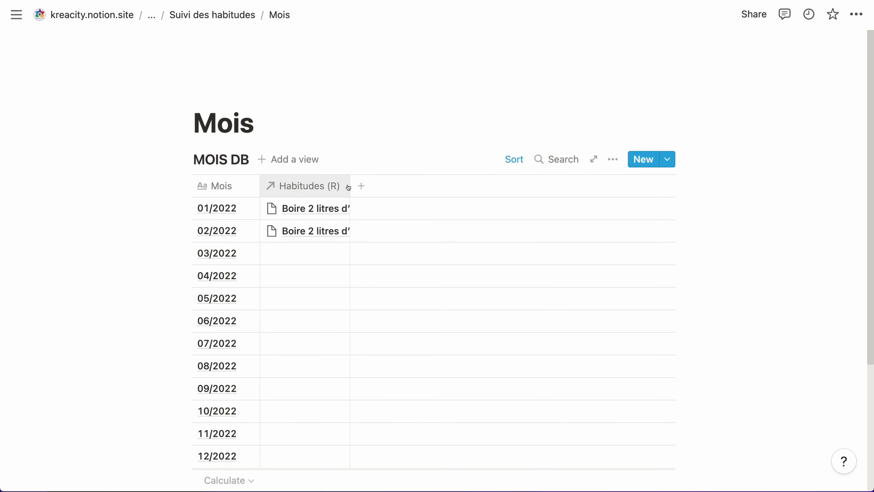
drag(351, 185, 627, 204)
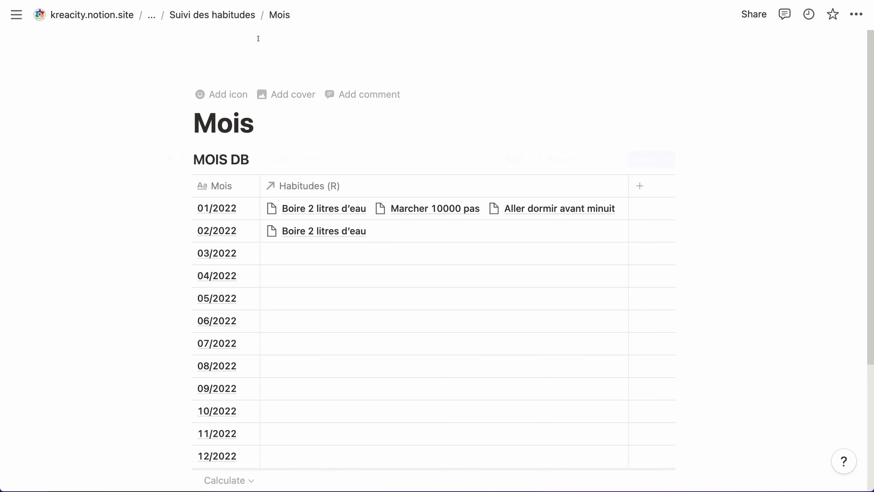
click(237, 15)
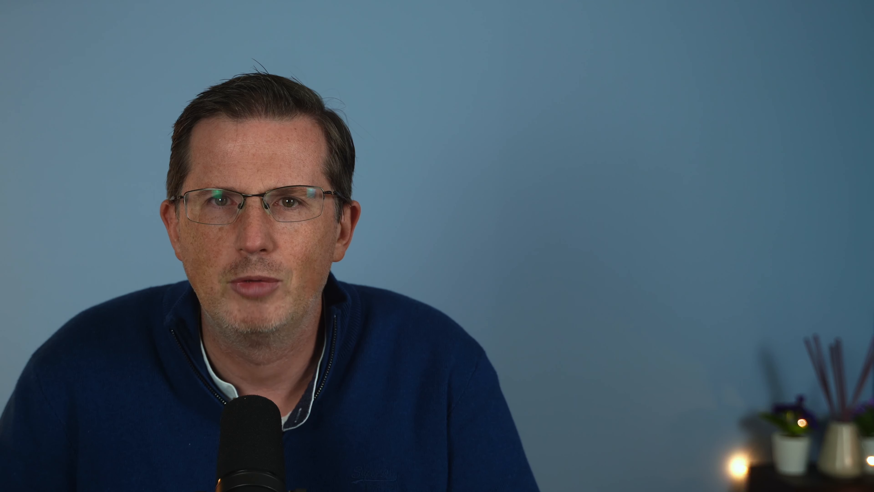